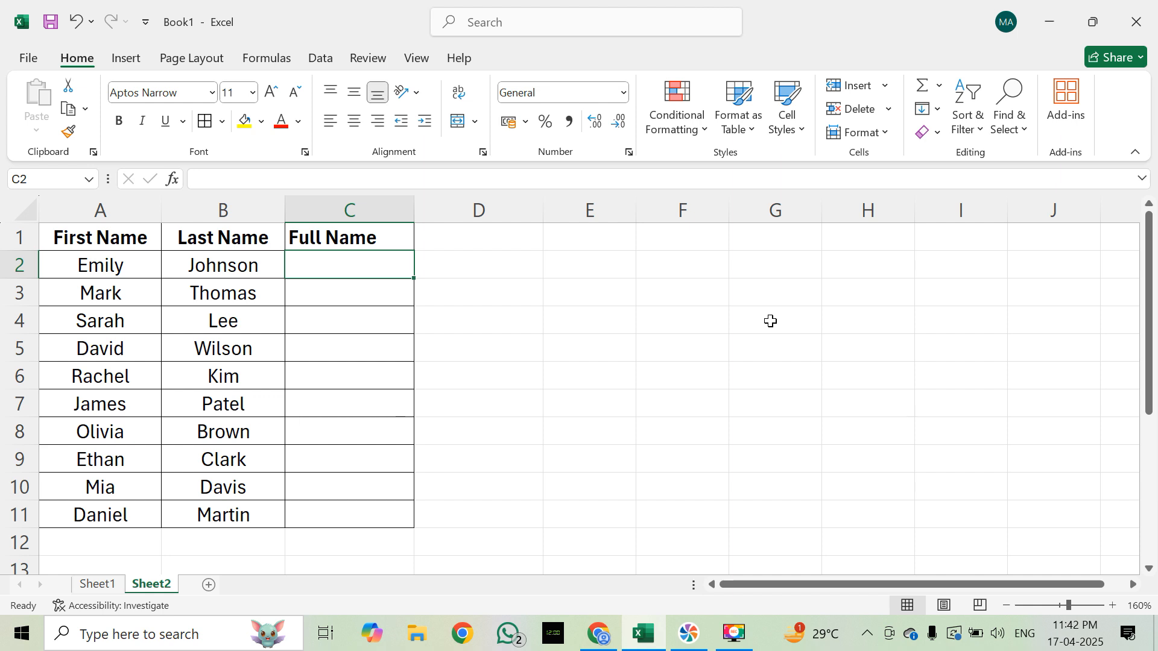
pyautogui.press('Left')
pyautogui.press('Left')
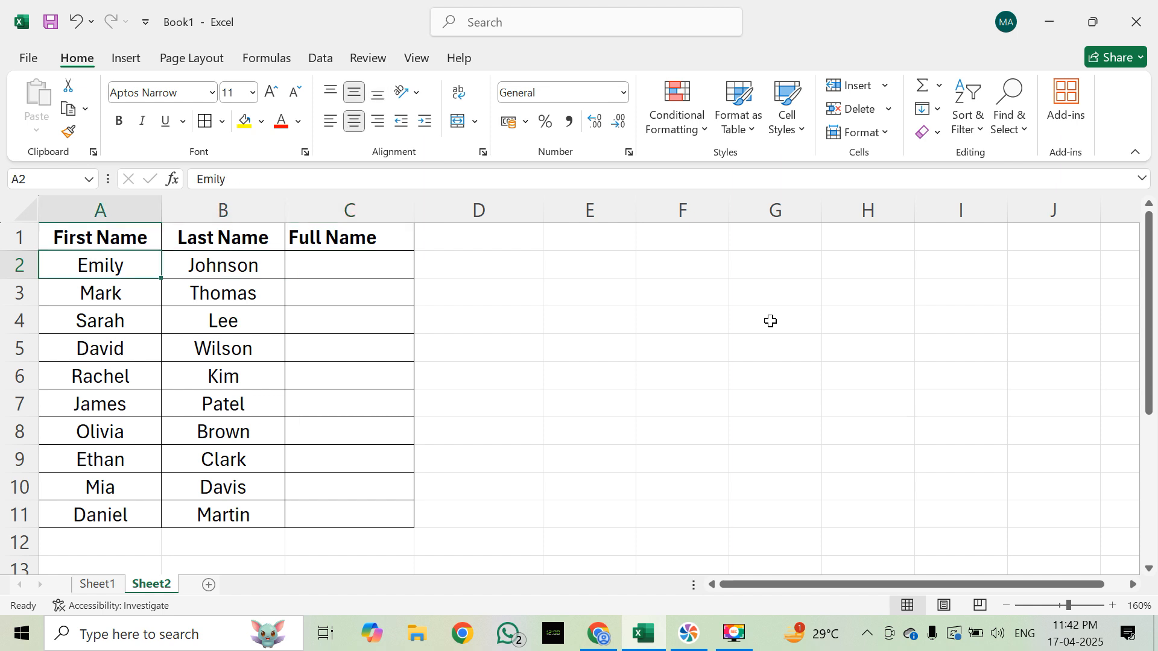
pyautogui.press('Right')
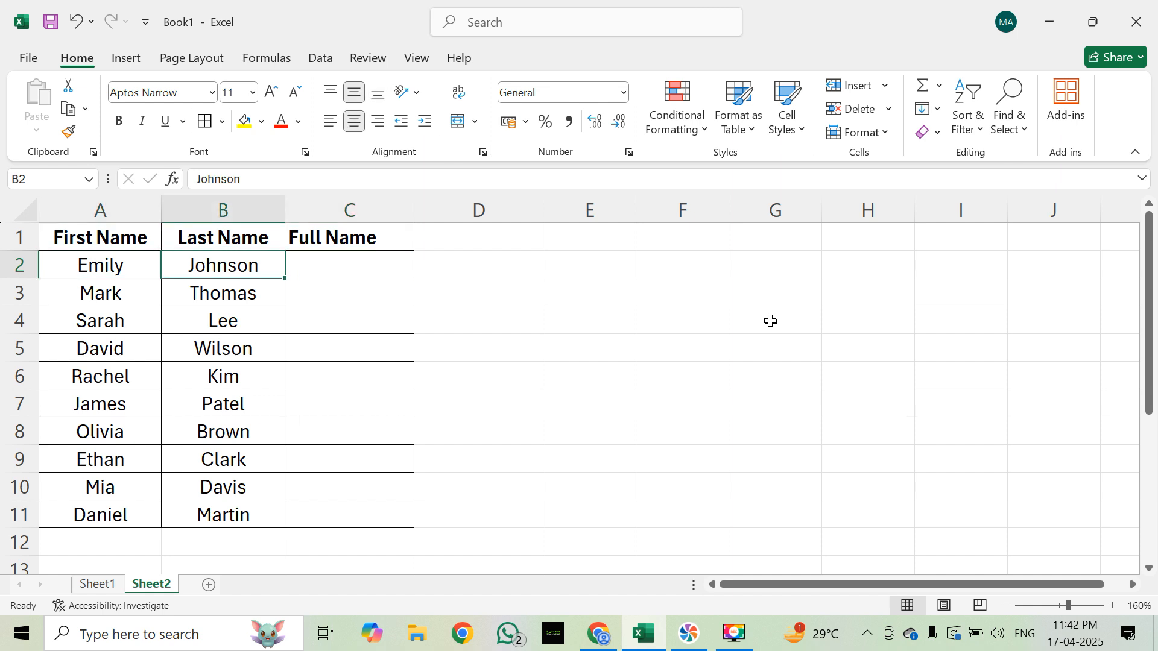
pyautogui.press('Right')
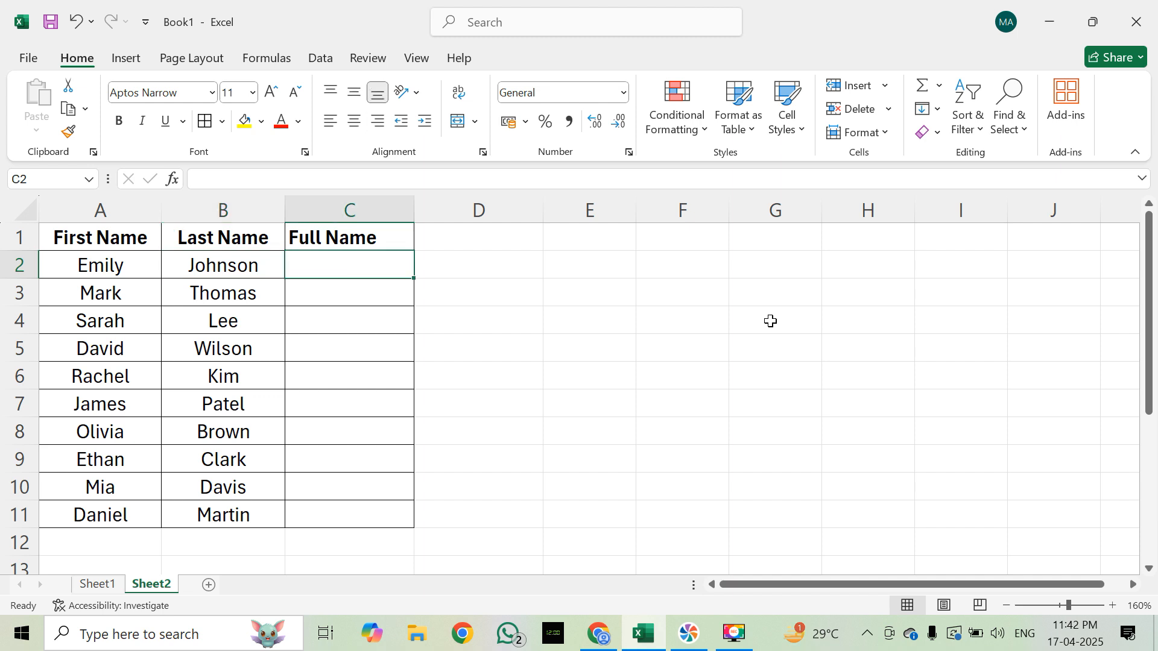
pyautogui.press('Right')
pyautogui.press('Left')
# Step: Enter the formula =CONCATENATE(A2,B2) in cell C2 to join the first and last names
pyautogui.write('=c')
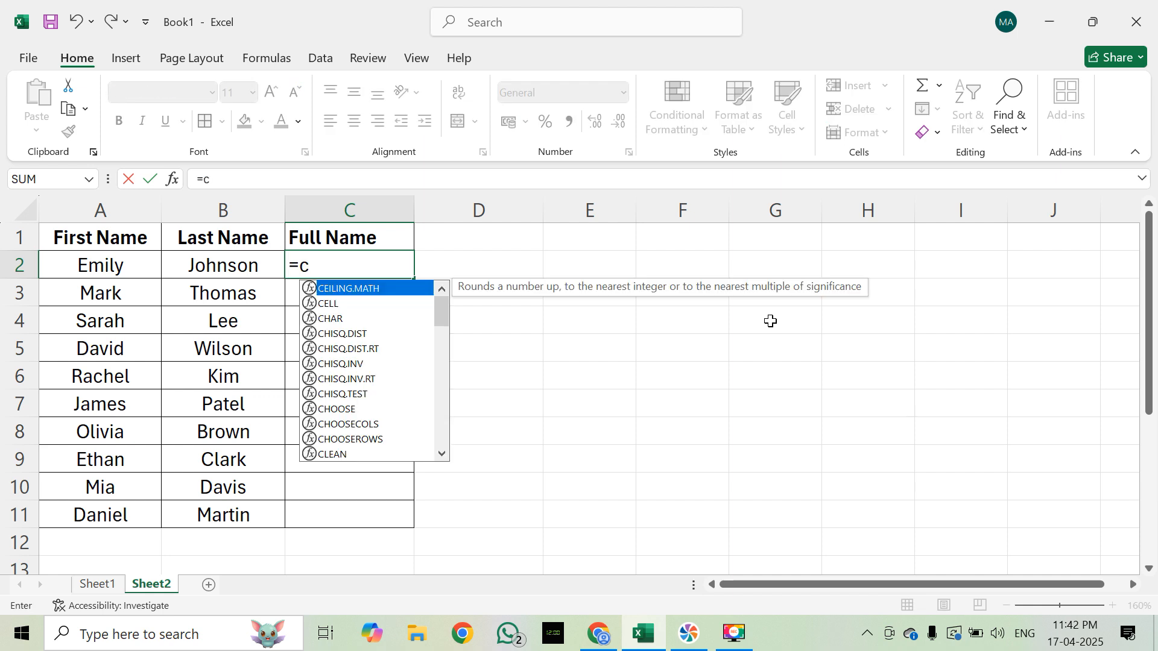
pyautogui.write('oncate')
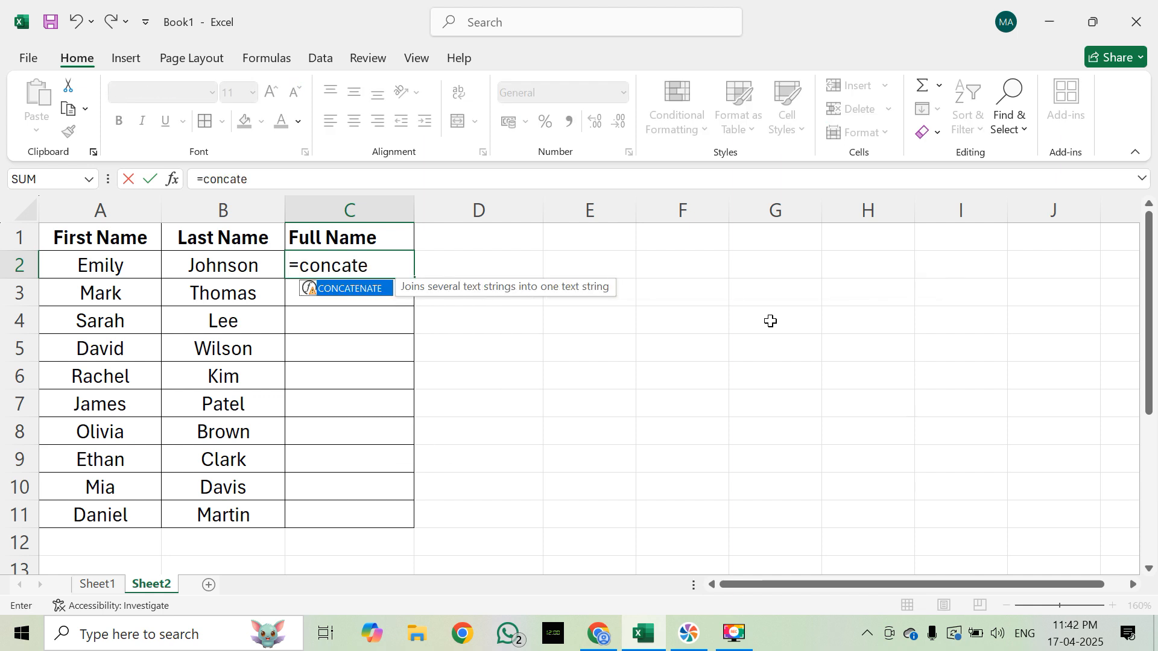
pyautogui.press('Tab')
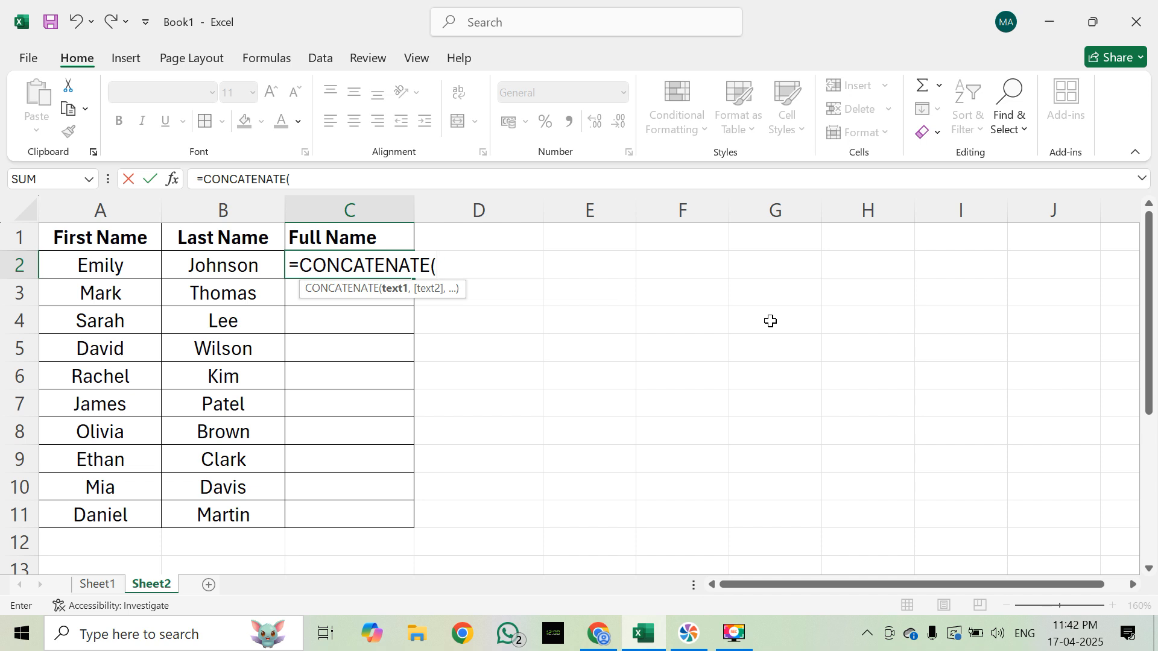
pyautogui.press('super+plus')
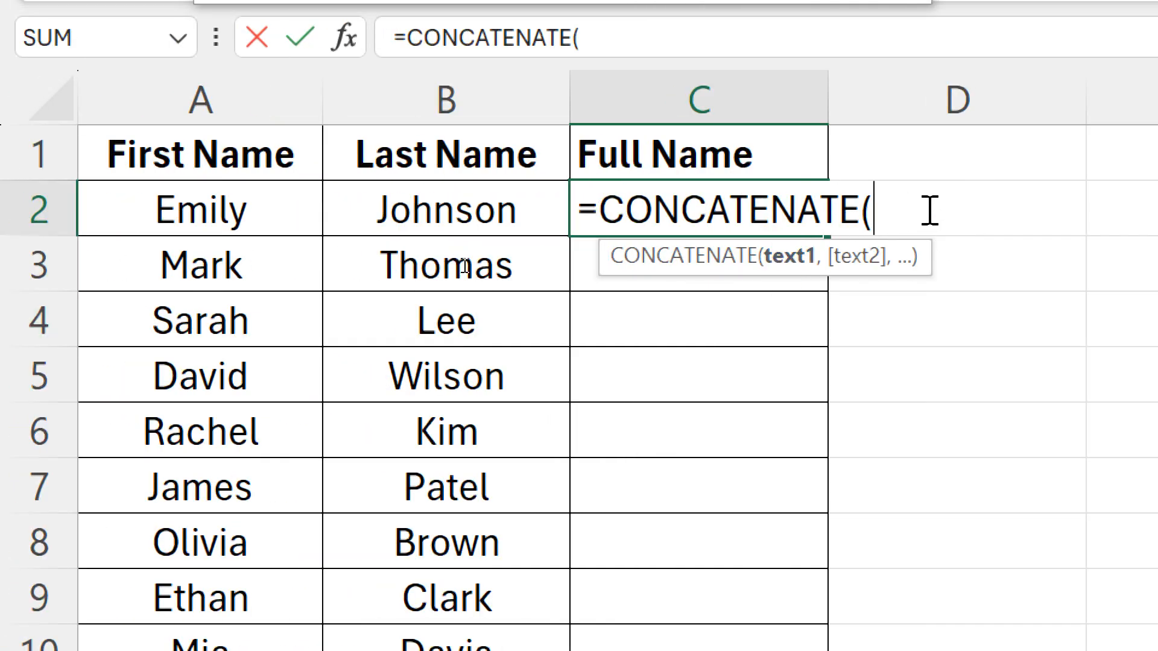
pyautogui.click(192, 213)
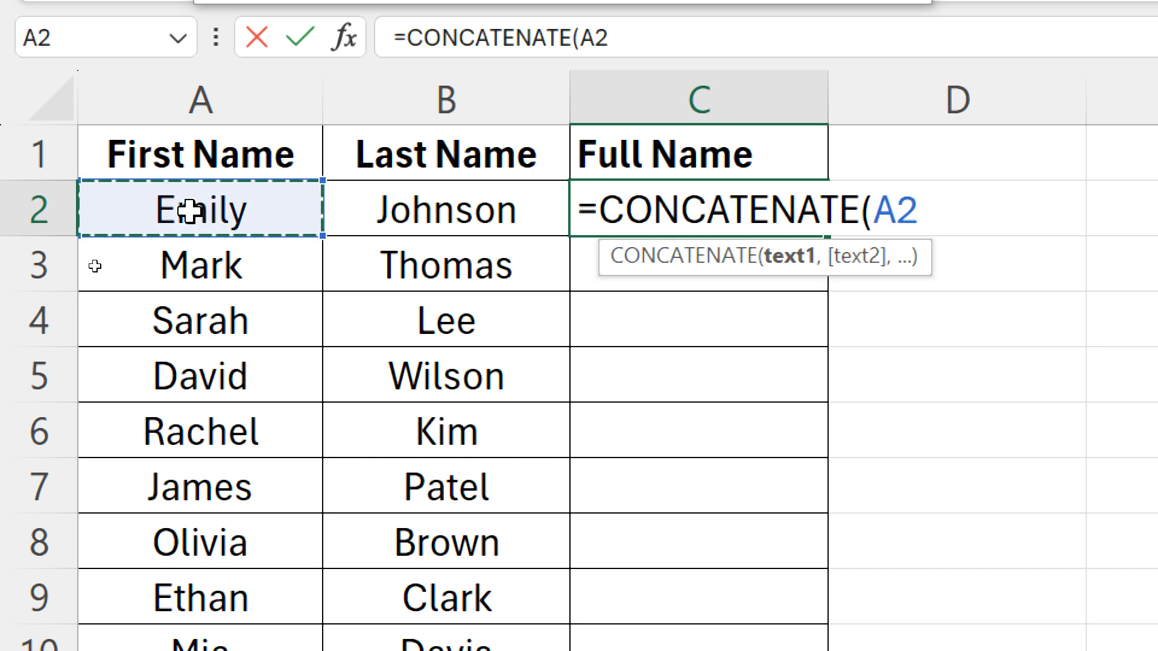
pyautogui.write(',')
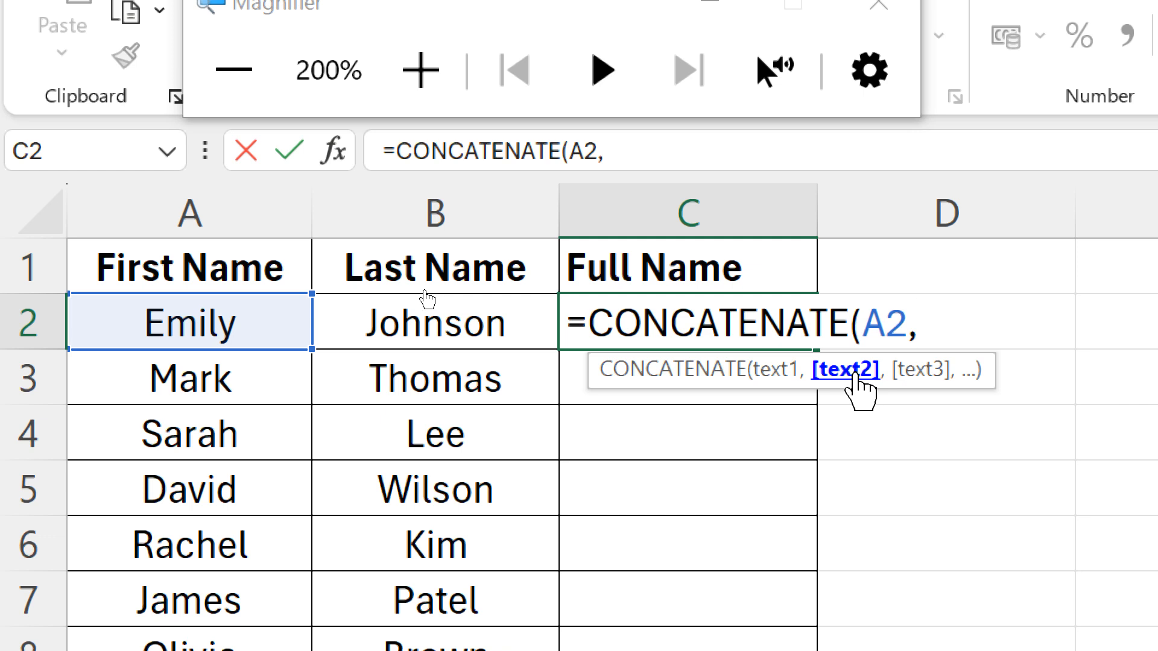
pyautogui.click(496, 326)
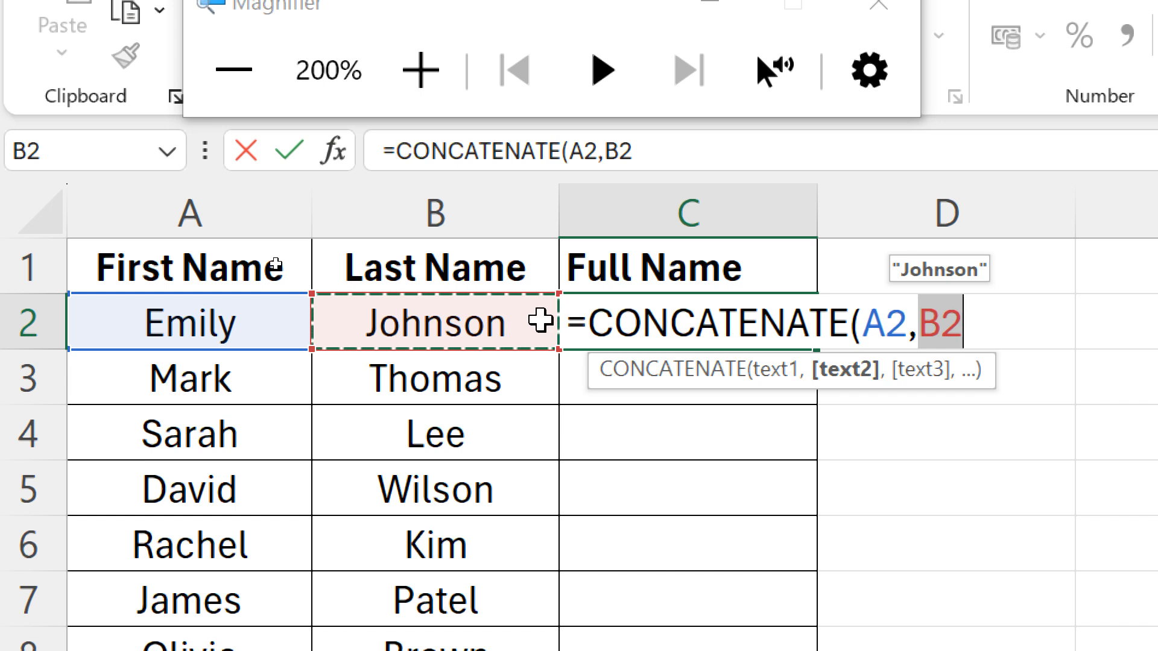
pyautogui.write(')')
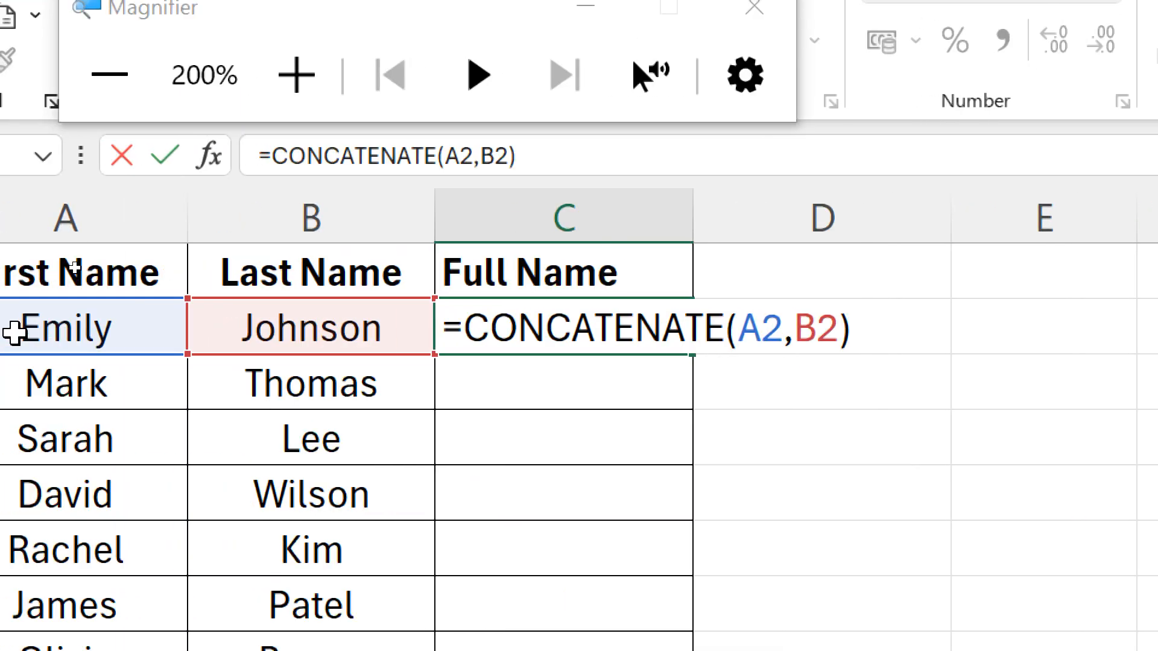
pyautogui.press('Return')
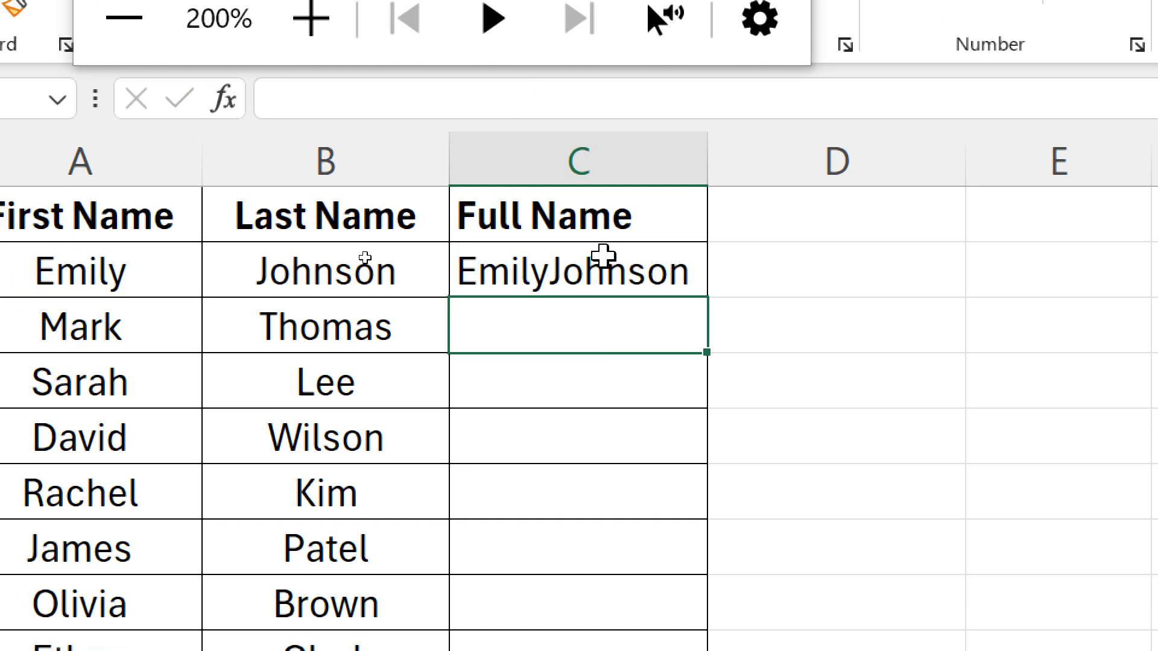
pyautogui.click(625, 272)
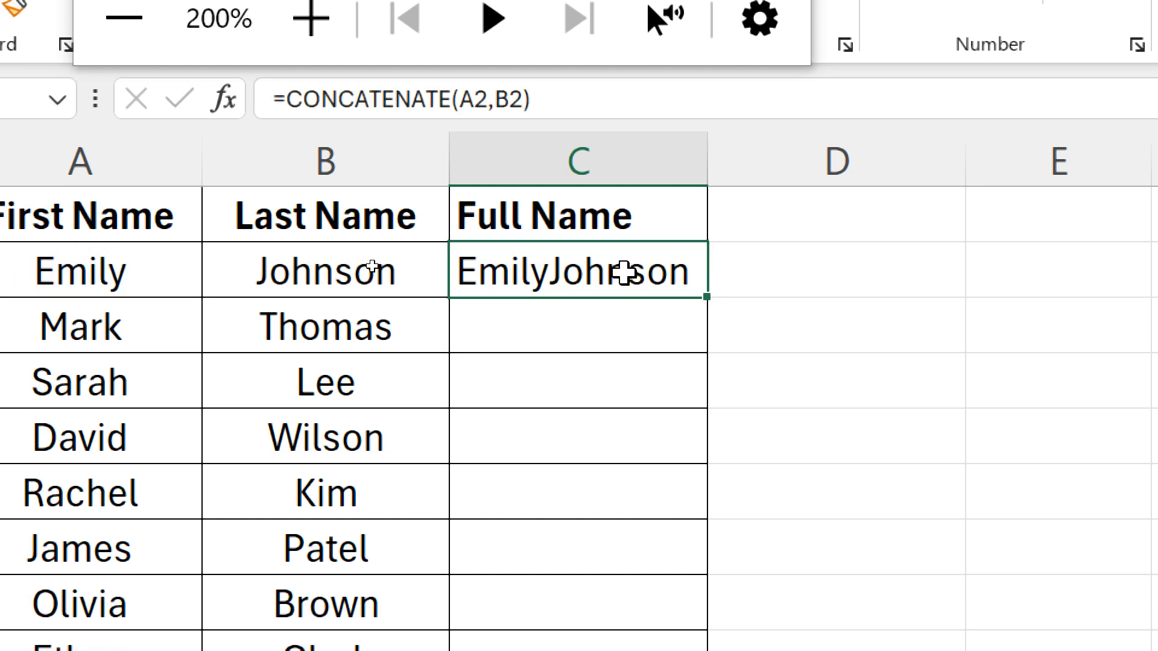
pyautogui.press('Left')
pyautogui.press('Left')
pyautogui.press('Right')
pyautogui.press('Right')
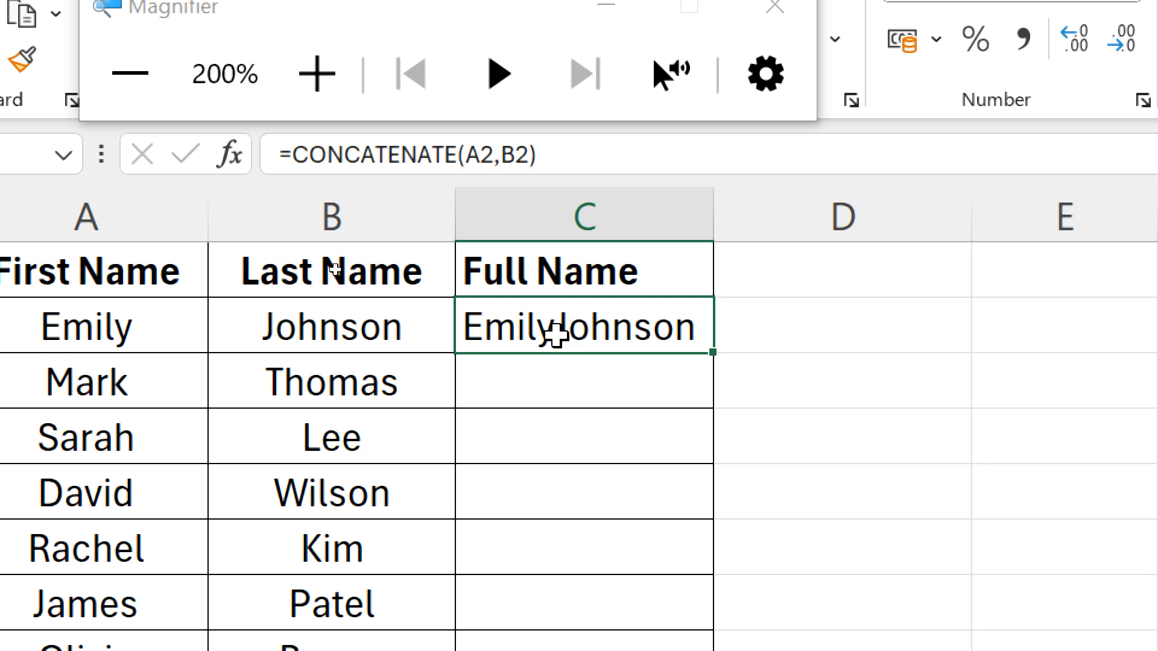
# Step: Edit the formula in C2 to =CONCATENATE(A2," ",B2) so a space separates the two names
pyautogui.doubleClick(555, 333)
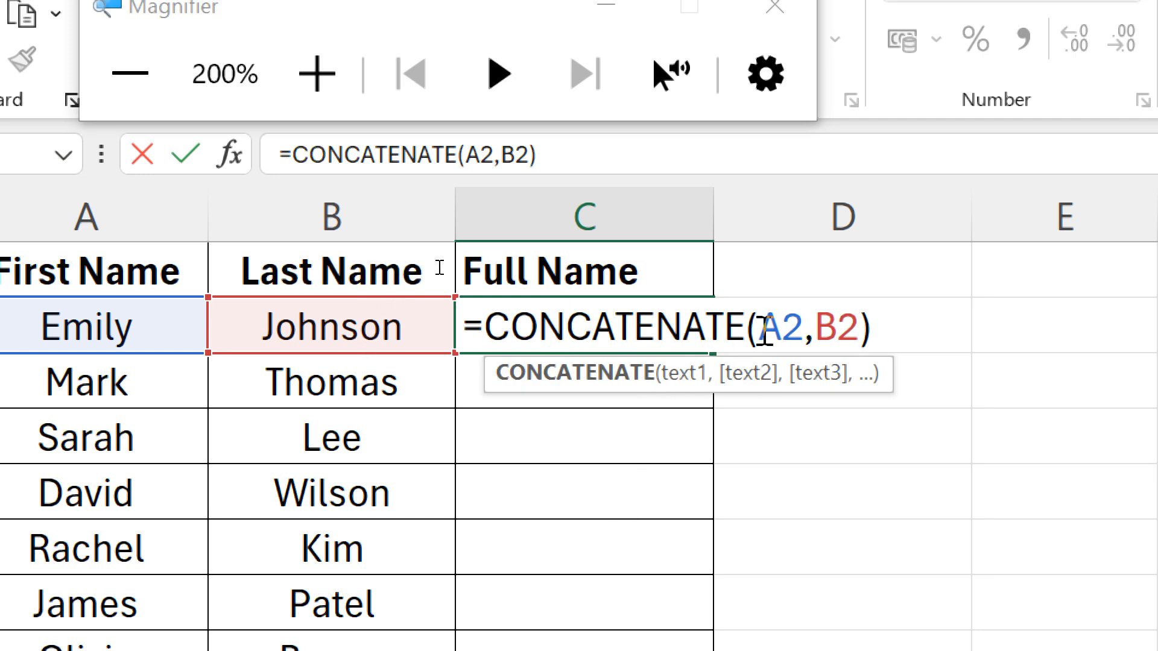
pyautogui.click(816, 329)
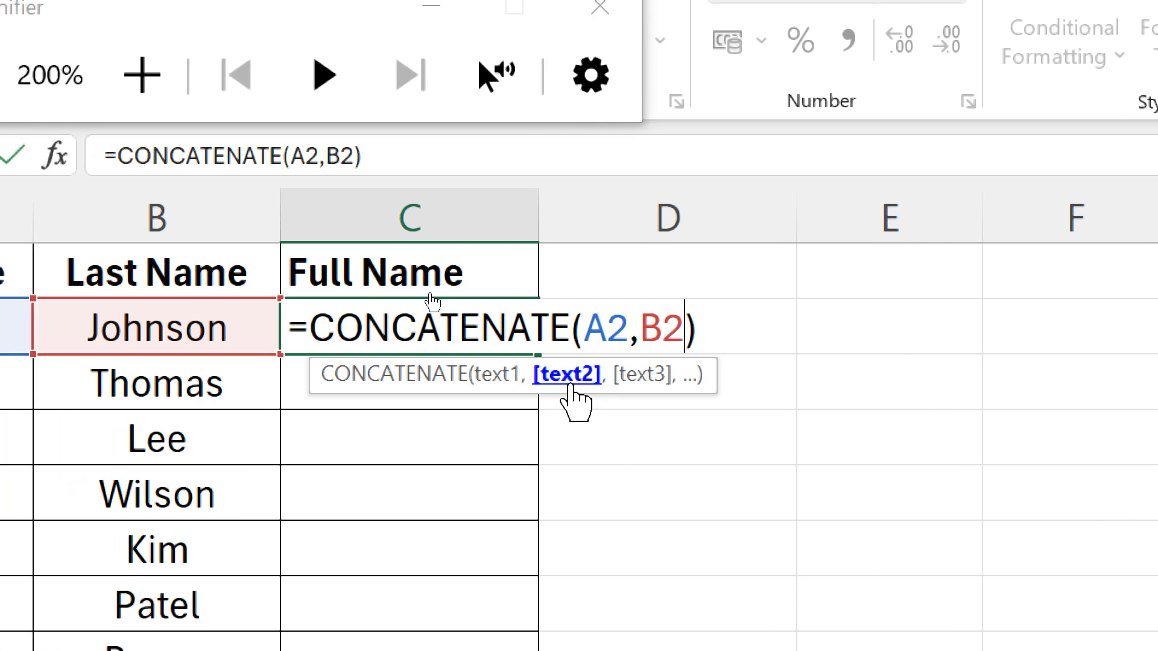
pyautogui.press('BackSpace')
pyautogui.press('BackSpace')
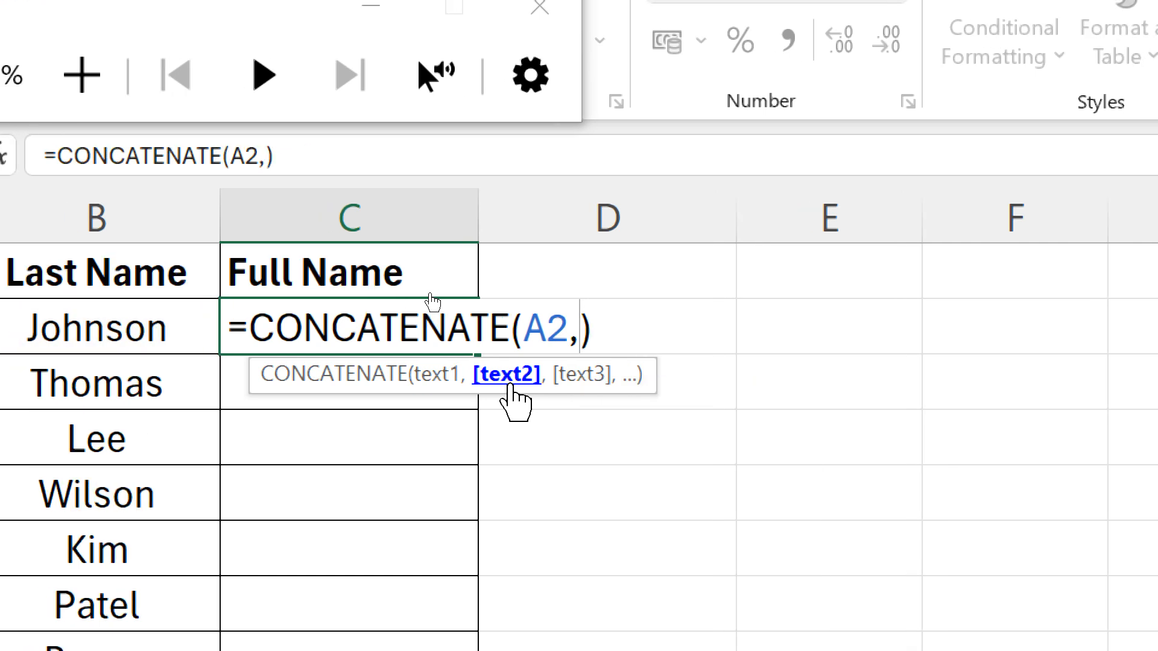
pyautogui.write('"')
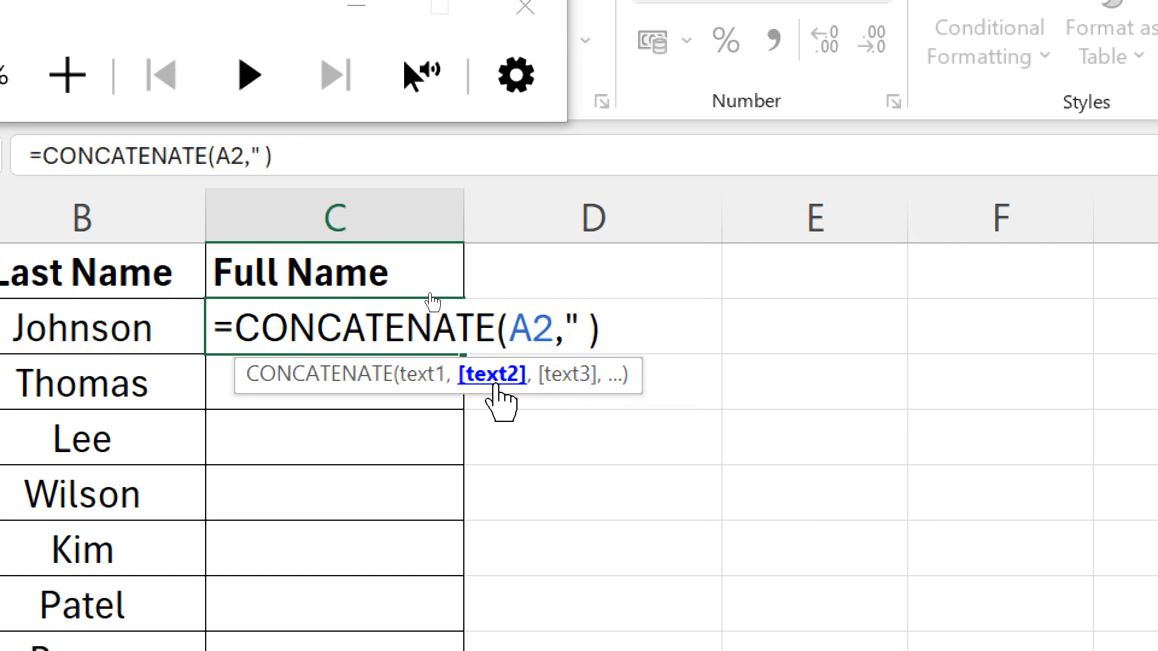
pyautogui.write(' "')
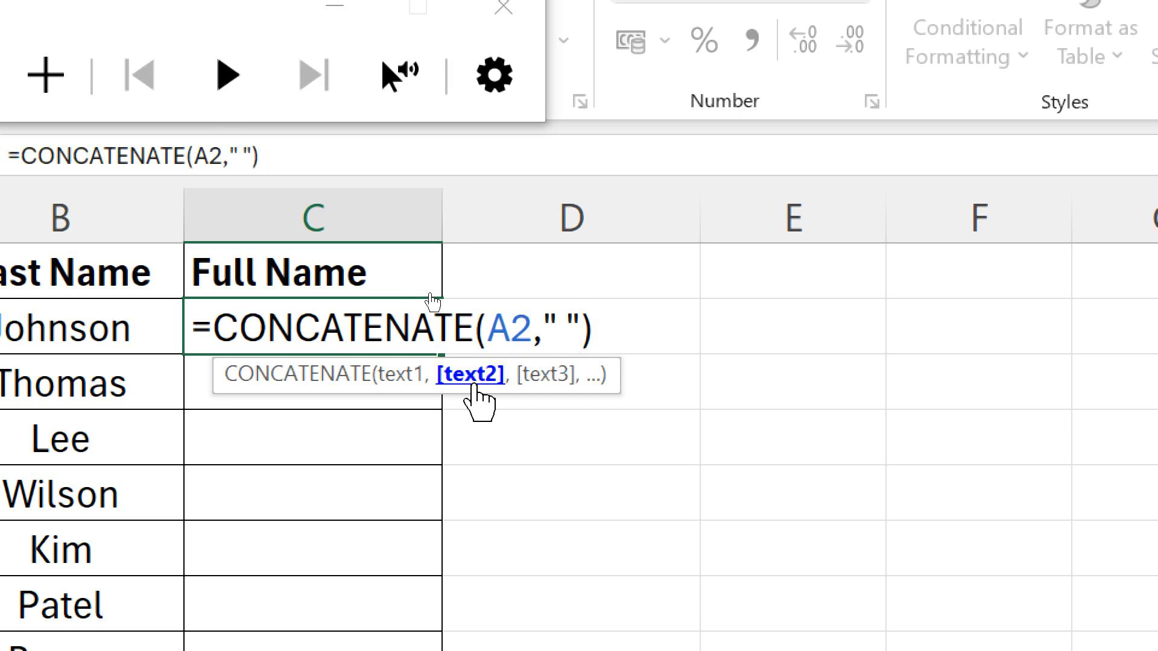
pyautogui.write(',')
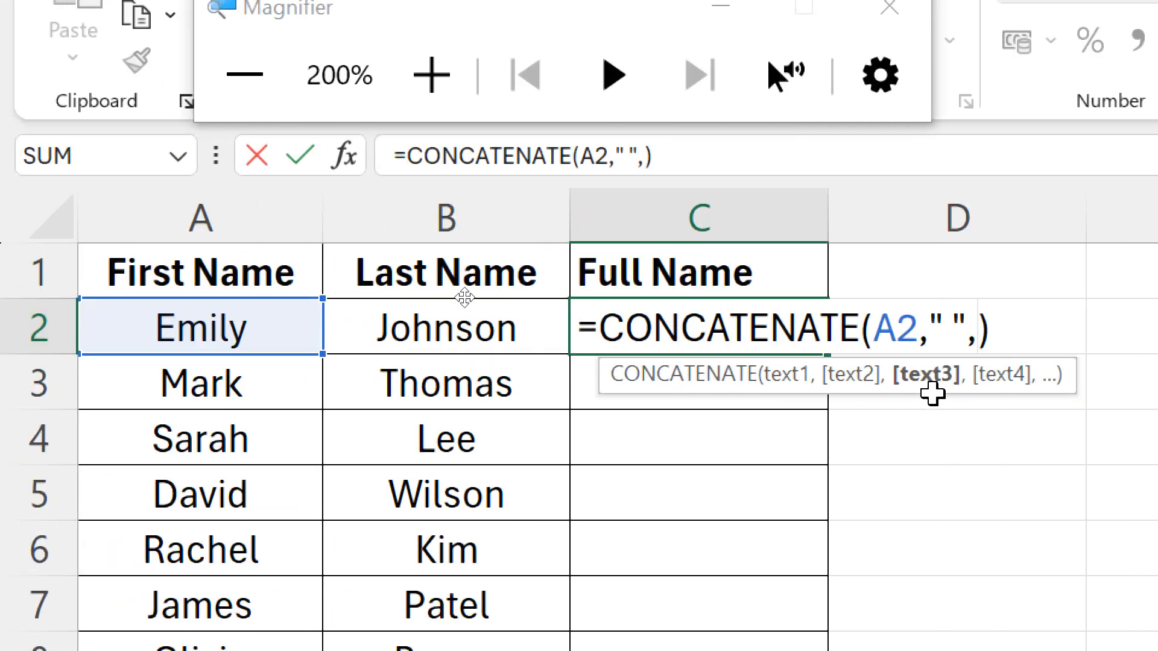
pyautogui.click(447, 333)
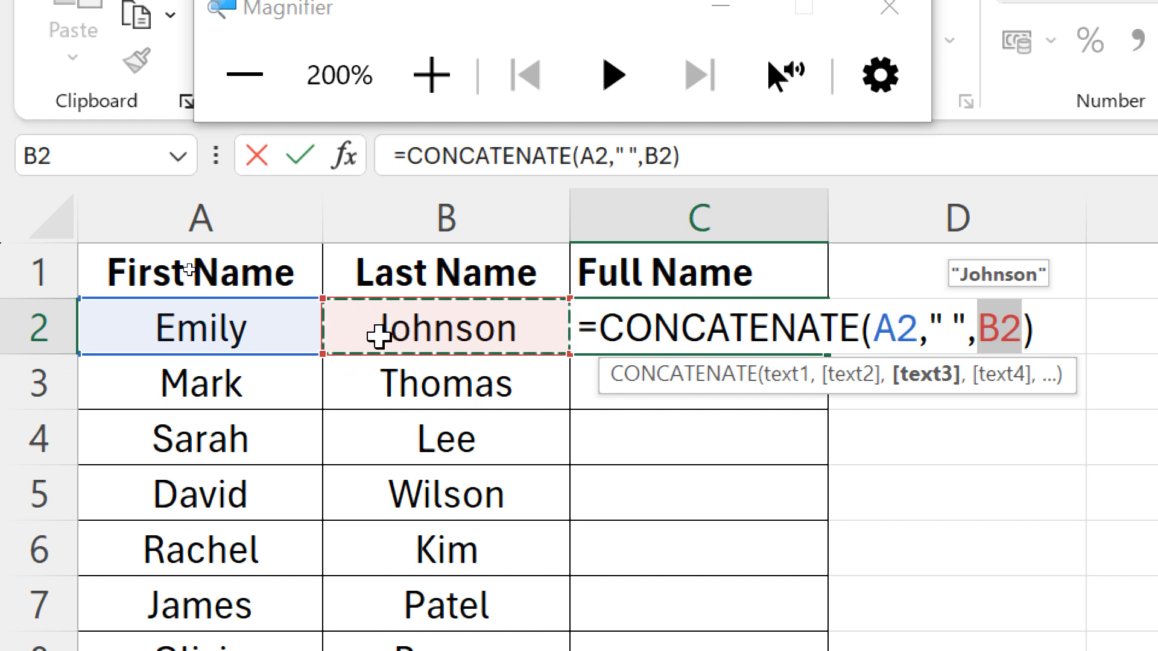
pyautogui.press('Return')
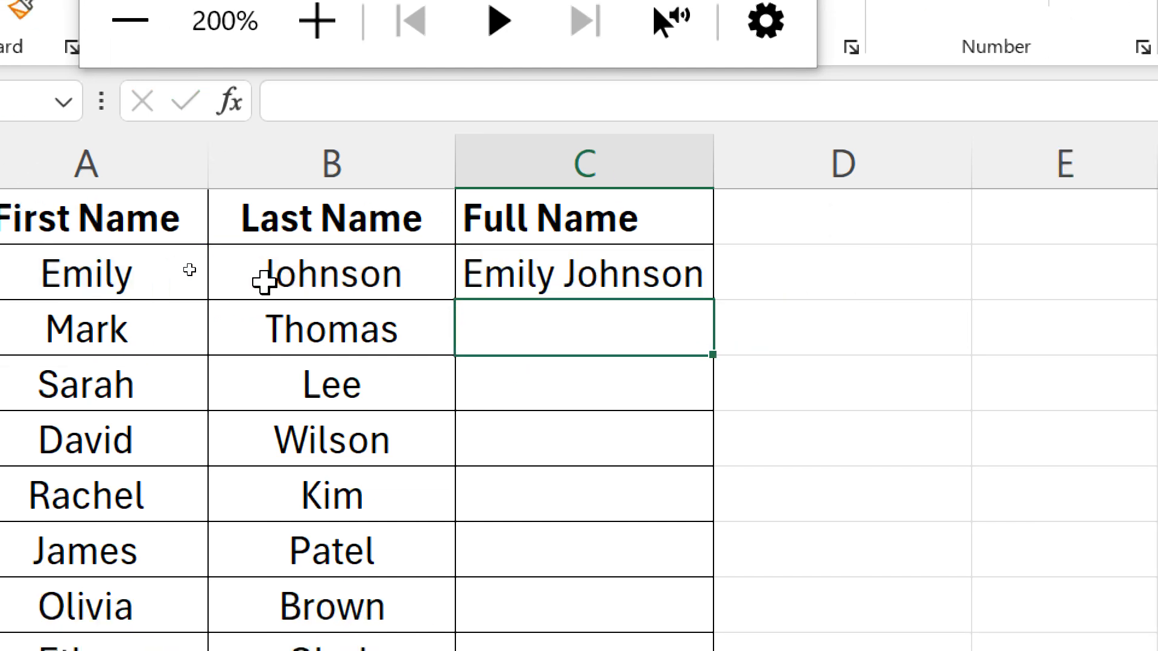
# Step: Fill the C2 formula down the Full Name column through C11
pyautogui.click(626, 301)
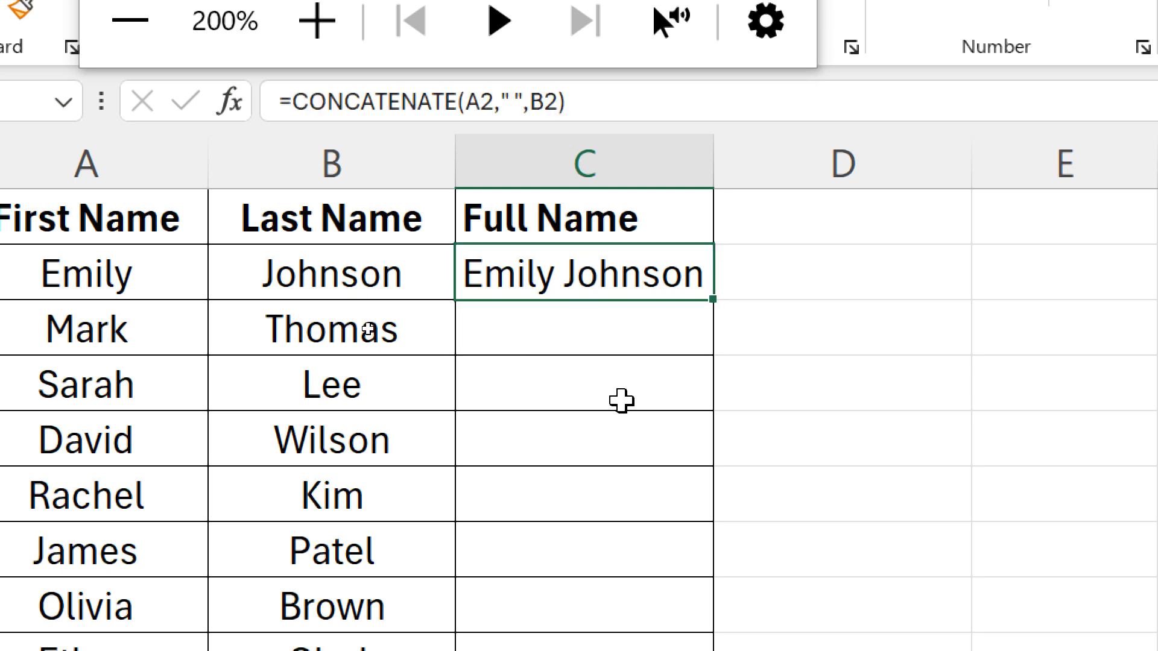
pyautogui.press('super+minus')
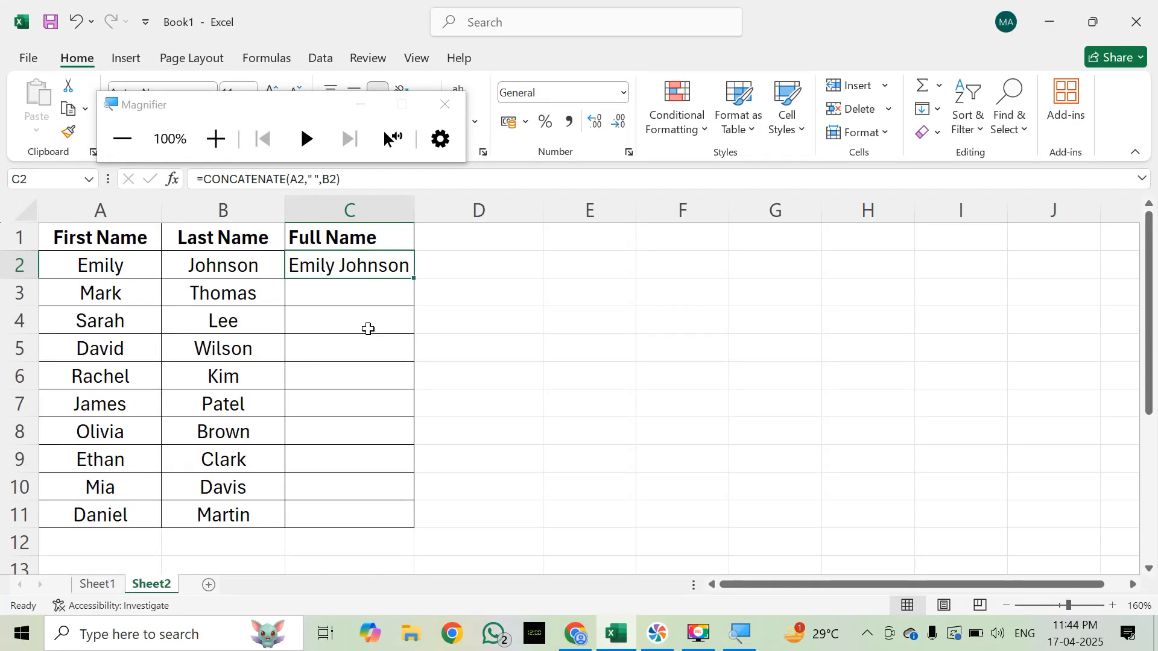
pyautogui.hotkey('shift', 'Down')
pyautogui.hotkey('shift', 'Down')
pyautogui.hotkey('shift', 'Down')
pyautogui.hotkey('shift', 'Down')
pyautogui.hotkey('shift', 'Down')
pyautogui.hotkey('shift', 'Down')
pyautogui.hotkey('shift', 'Down')
pyautogui.hotkey('shift', 'Down')
pyautogui.hotkey('shift', 'Down')
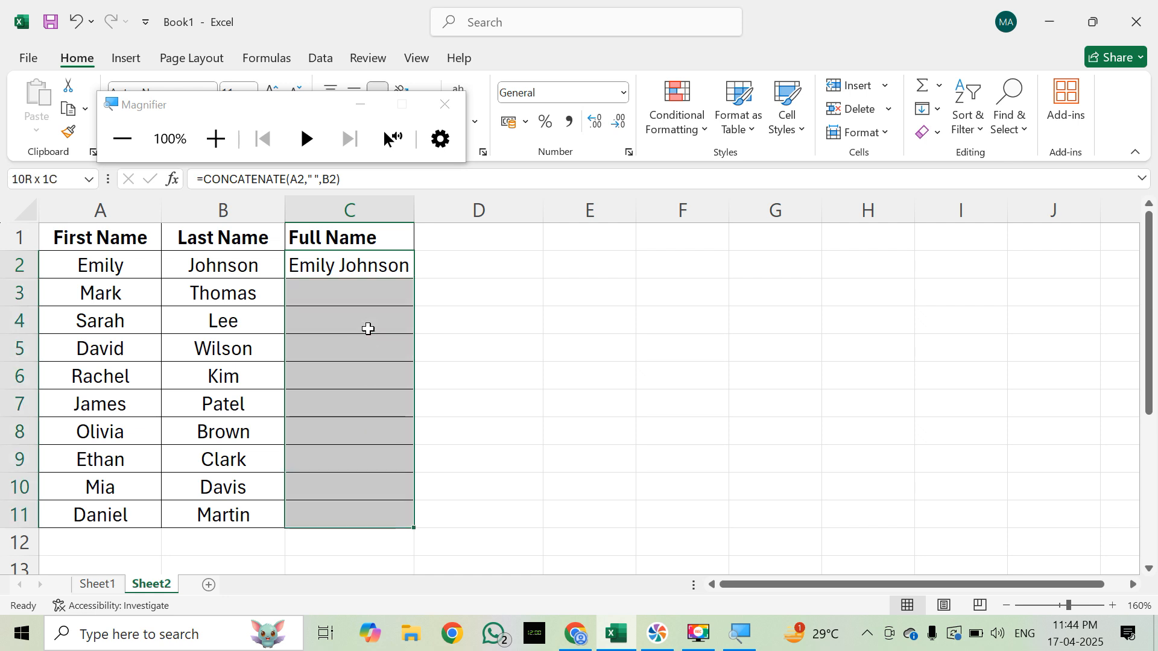
pyautogui.hotkey('ctrl', 'd')
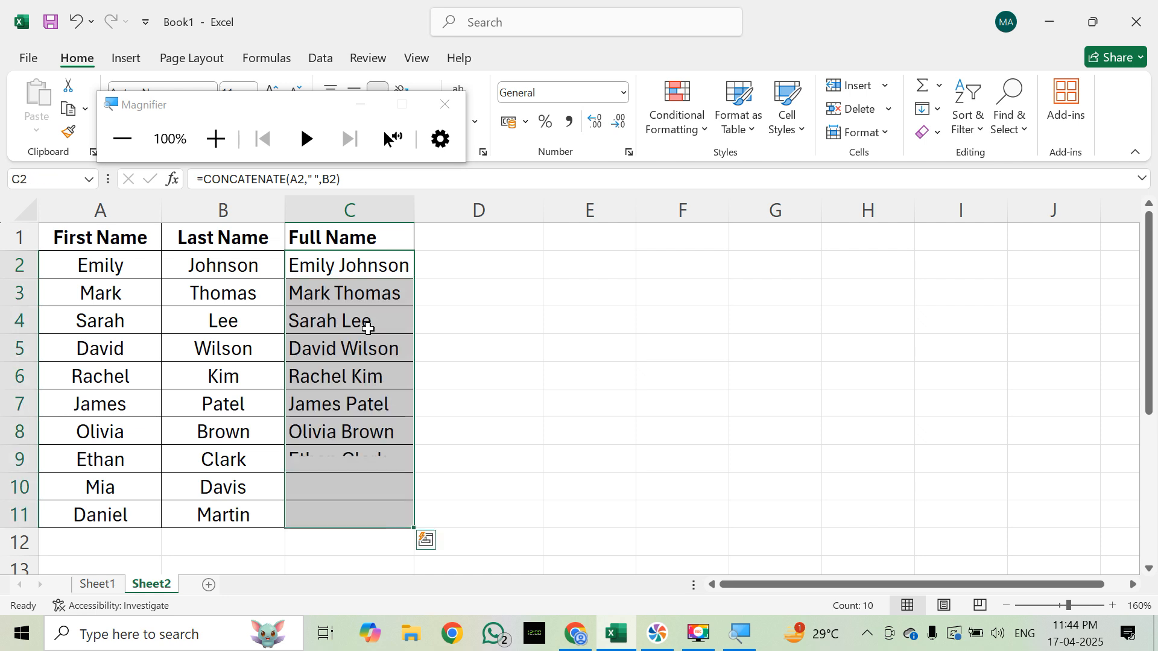
# Step: Examine the row references in the formulas filled down the Full Name column
pyautogui.press('Right')
pyautogui.press('Left')
pyautogui.press('Down')
pyautogui.press('Down')
pyautogui.press('Down')
pyautogui.press('Down')
pyautogui.press('Up')
pyautogui.press('Up')
pyautogui.press('Up')
pyautogui.press('Up')
pyautogui.press('Down')
pyautogui.press('Down')
pyautogui.press('Down')
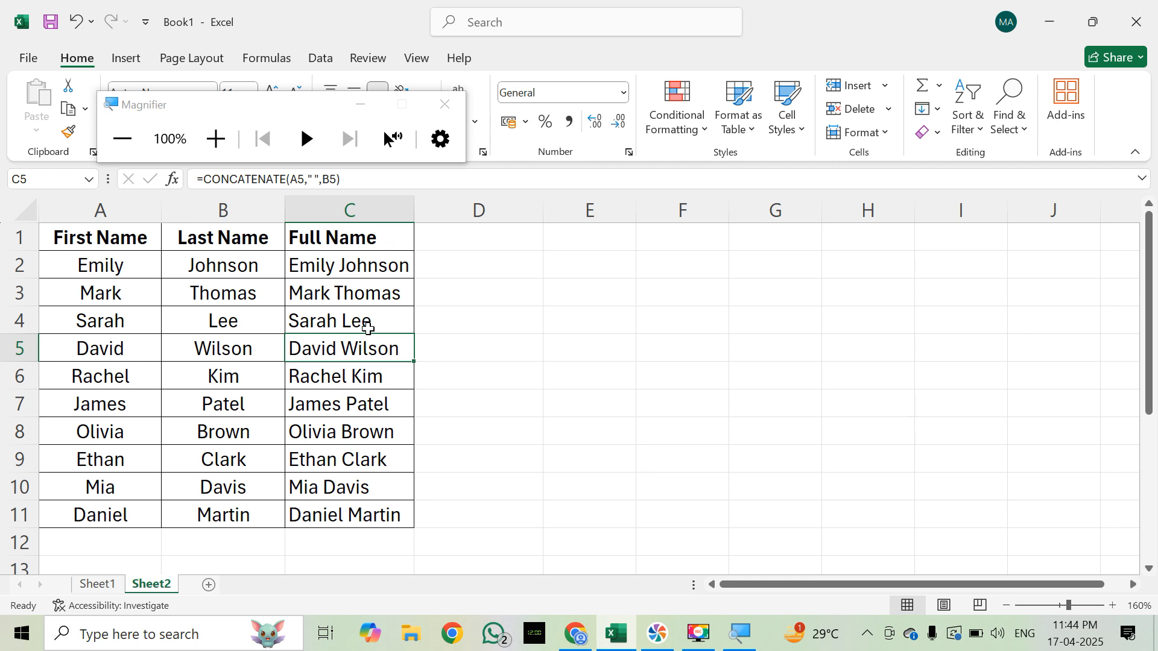
pyautogui.press('Up')
pyautogui.press('Up')
pyautogui.press('Up')
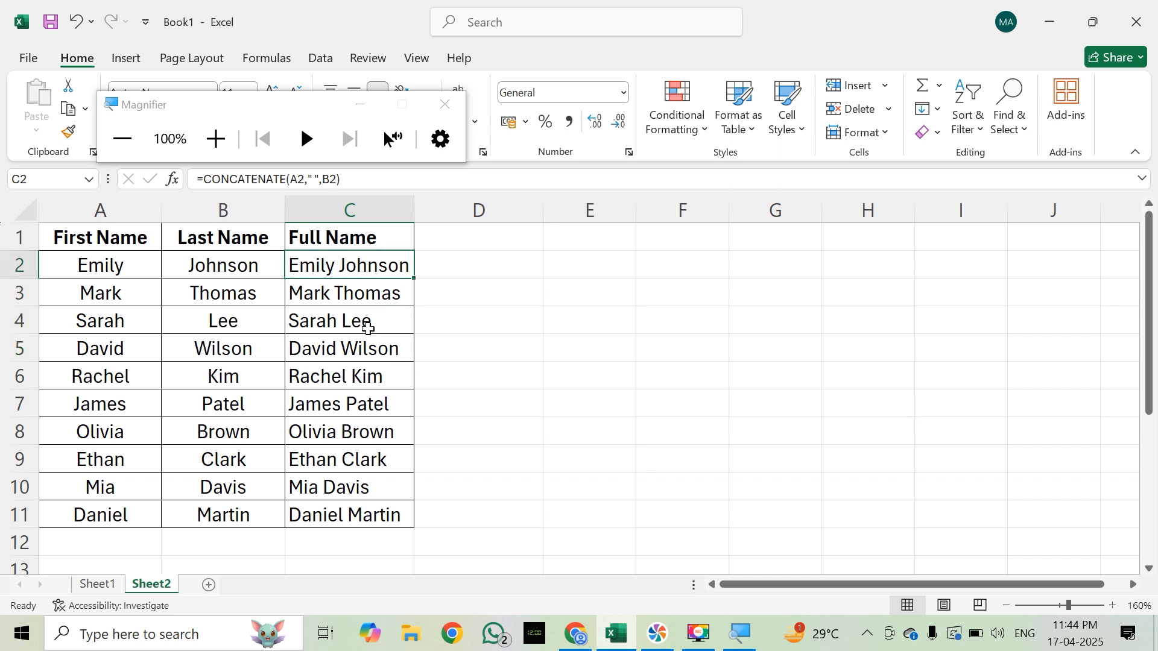
# Step: Review the arguments of the CONCATENATE formula in C2 and leave it as is
pyautogui.press('F2')
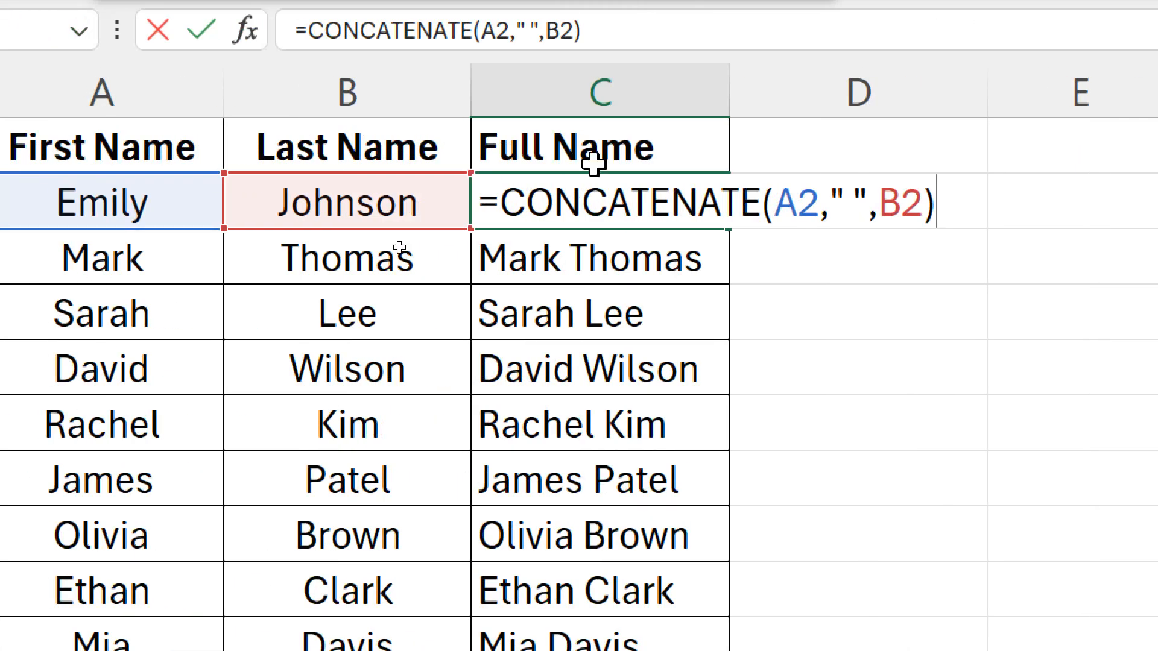
pyautogui.click(853, 207)
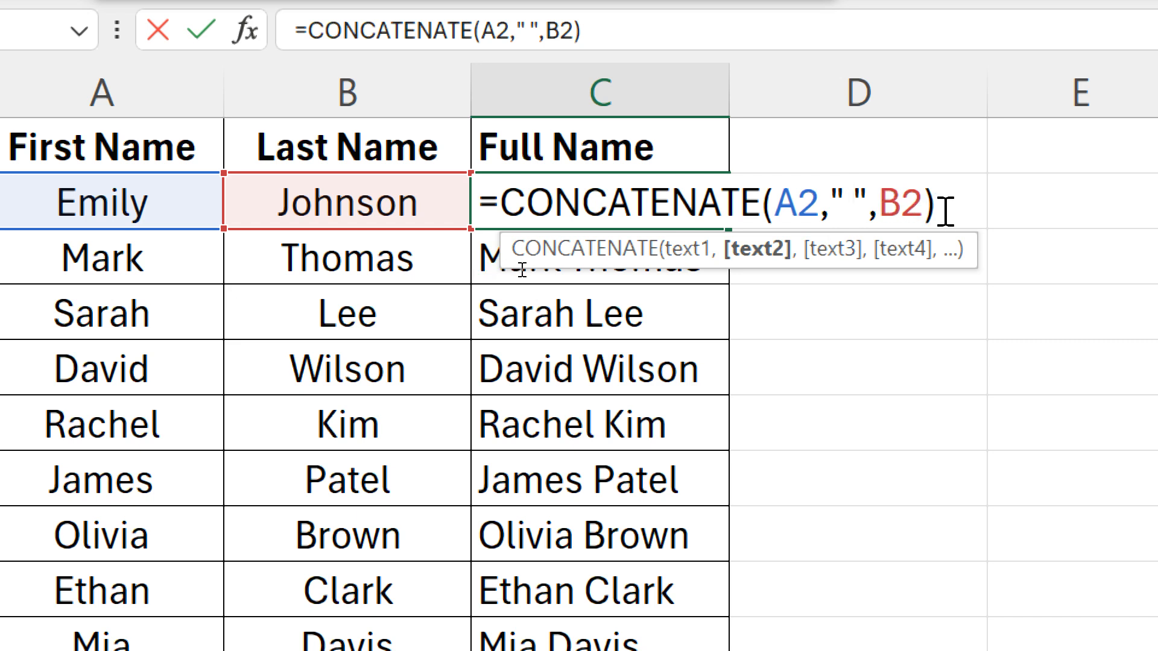
pyautogui.press('Return')
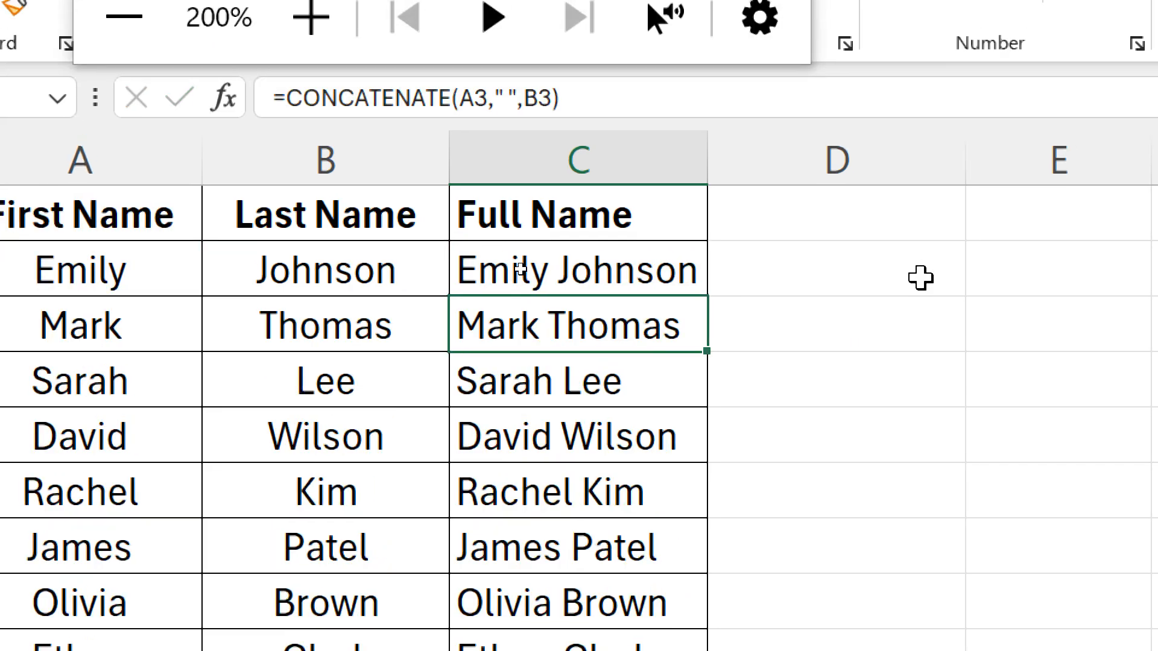
pyautogui.press('super+minus')
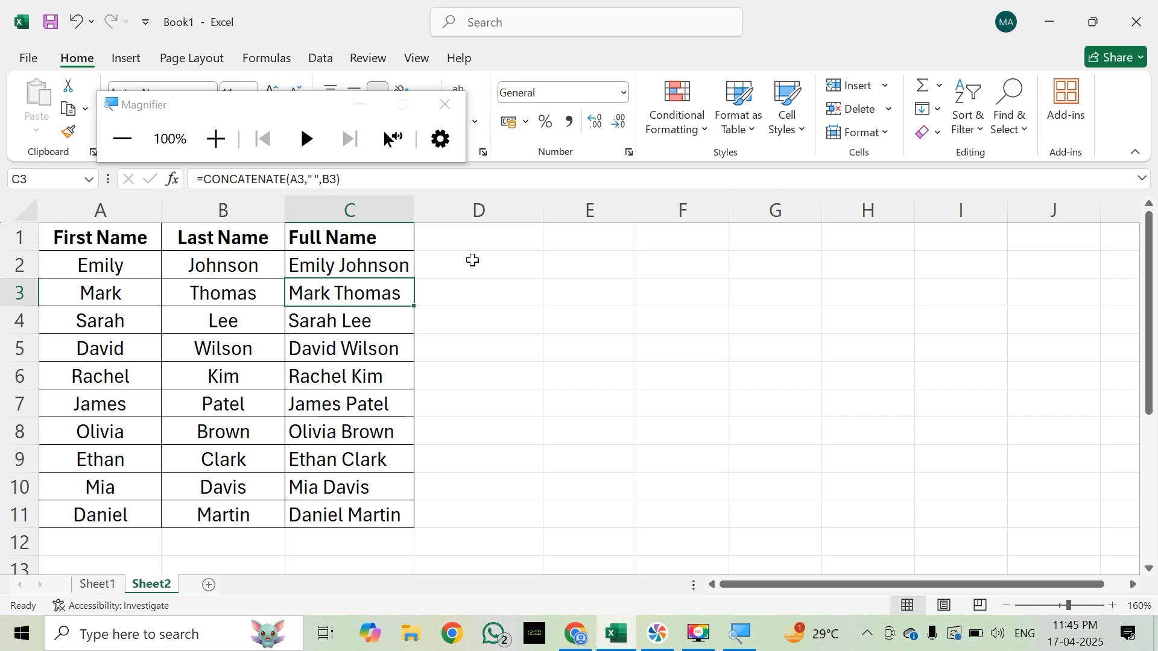
# Step: Enter the formula =A2&" "&B2 in D2 to join the first and last name with a space
pyautogui.click(473, 259)
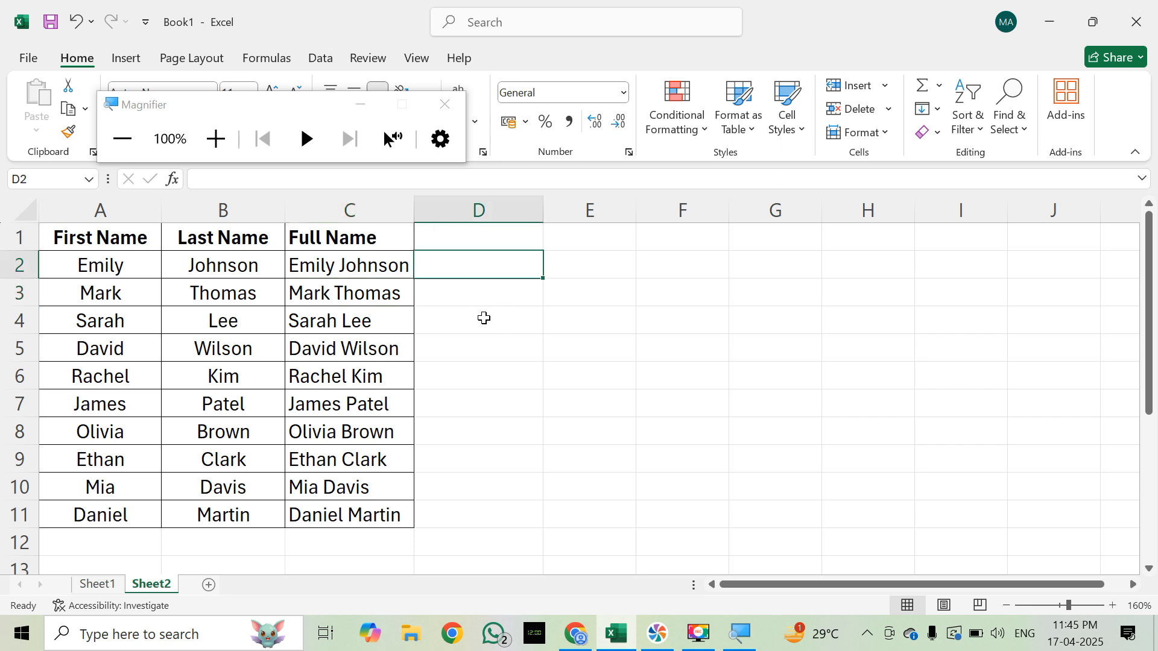
pyautogui.write('=')
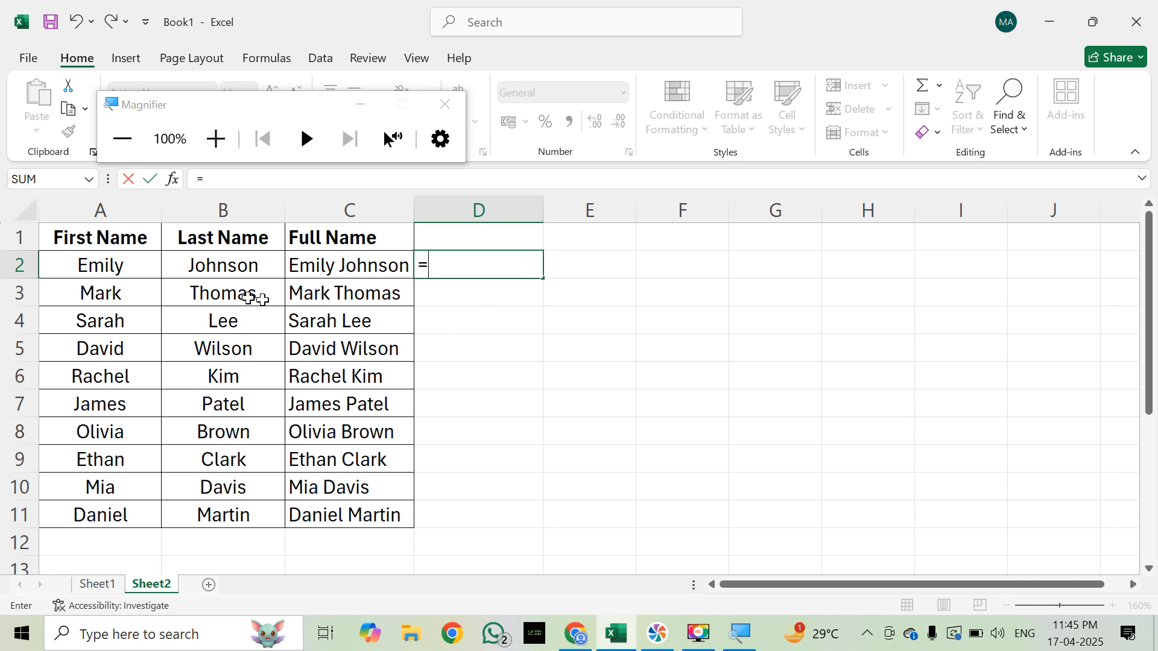
pyautogui.click(135, 269)
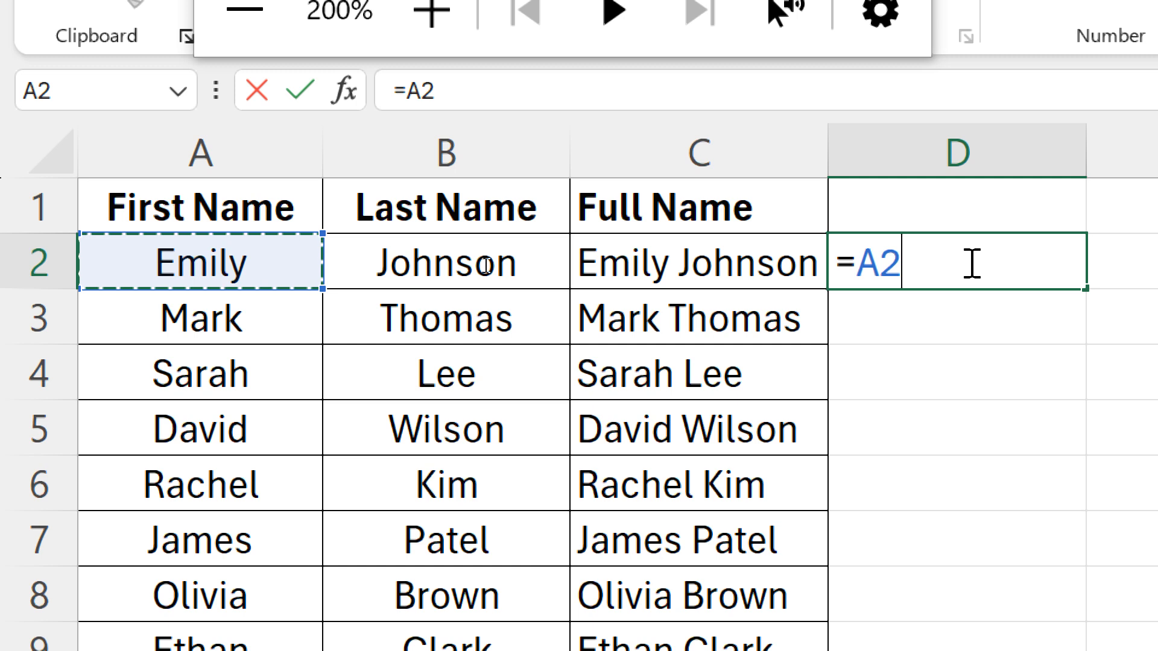
pyautogui.write('&')
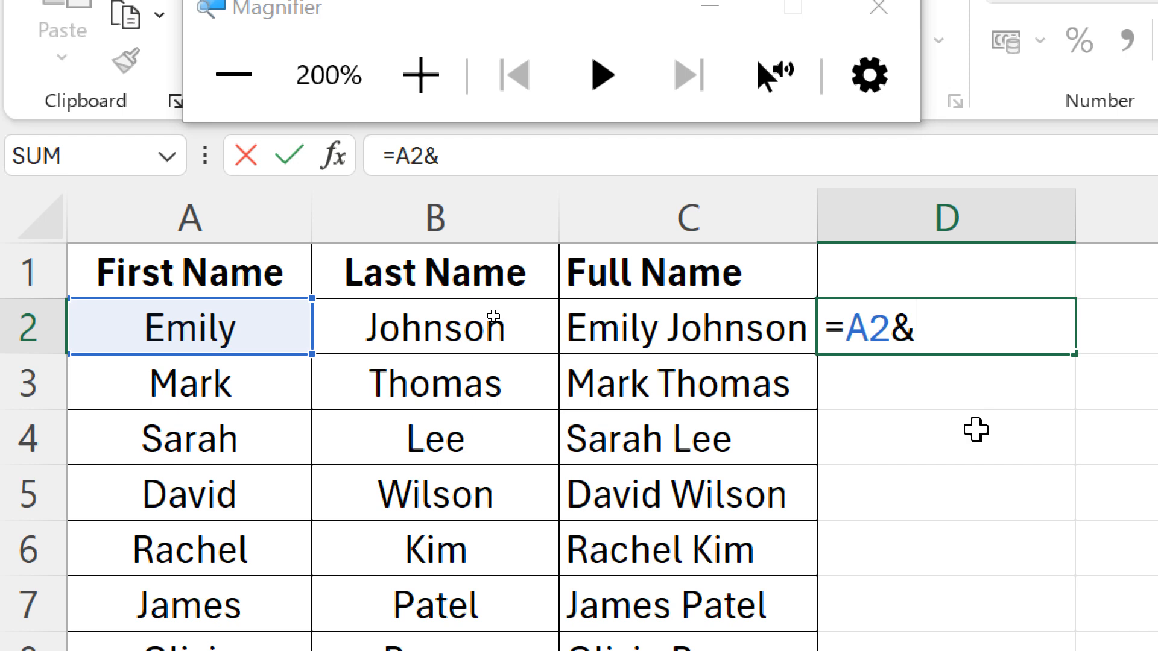
pyautogui.write('"')
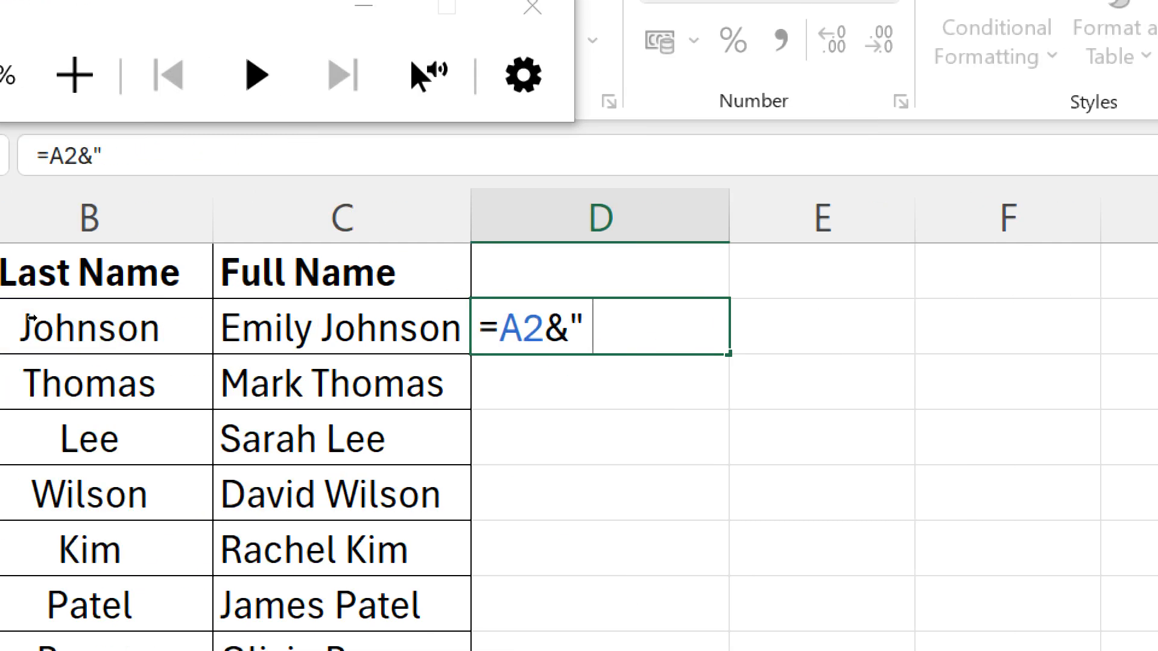
pyautogui.write('"')
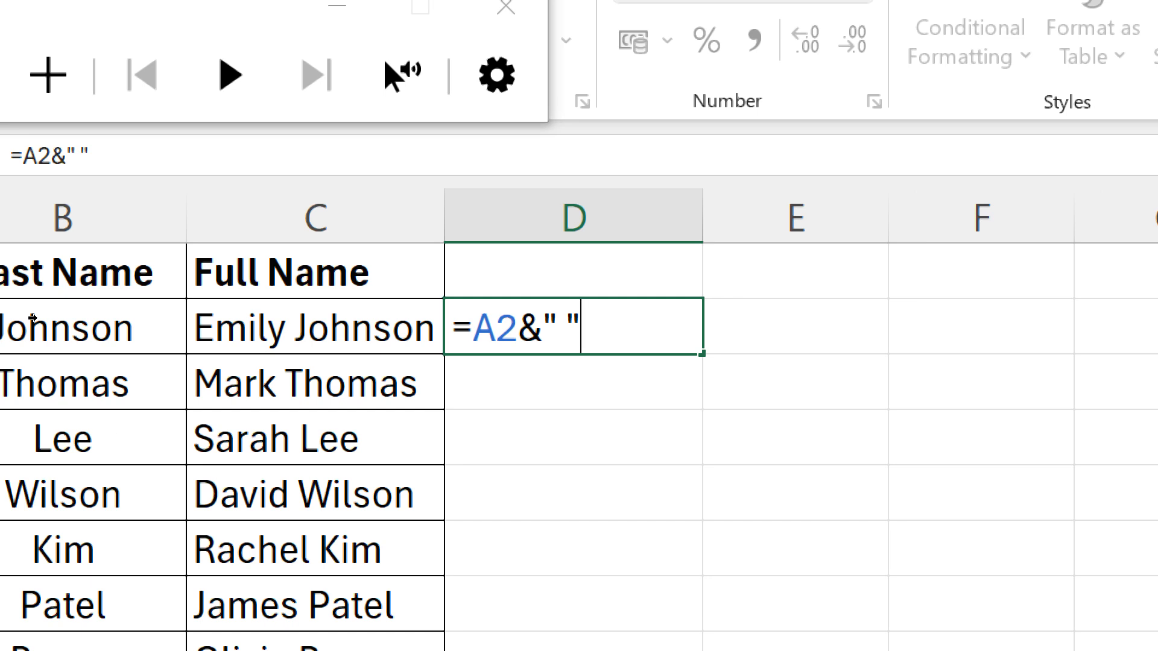
pyautogui.write('&')
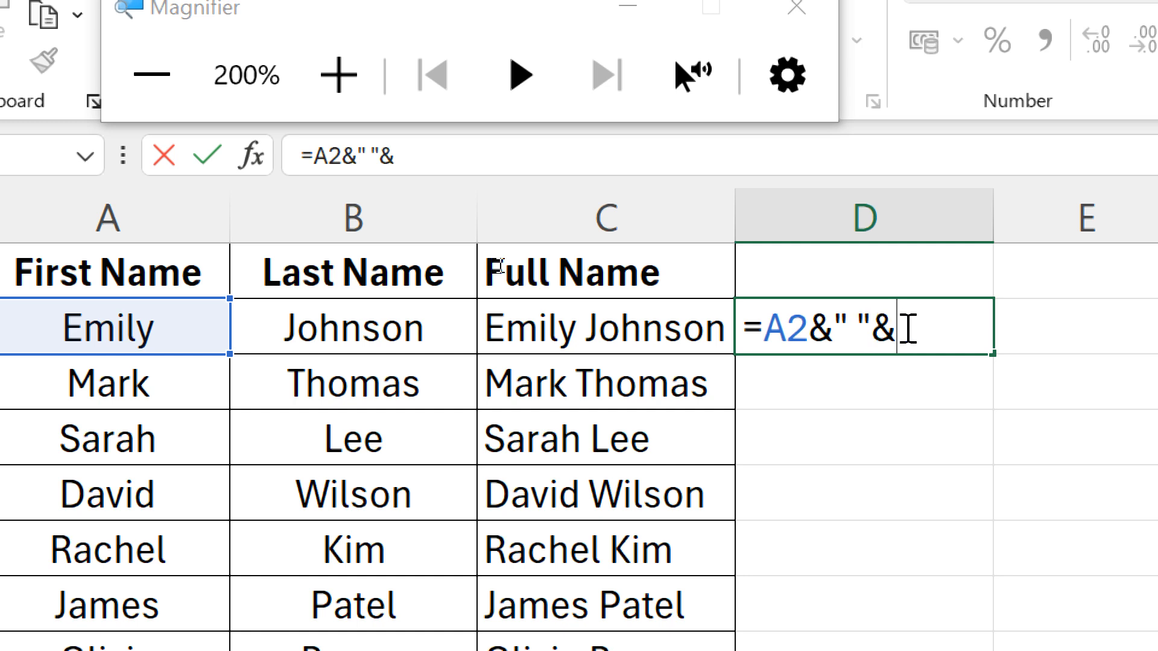
pyautogui.click(414, 331)
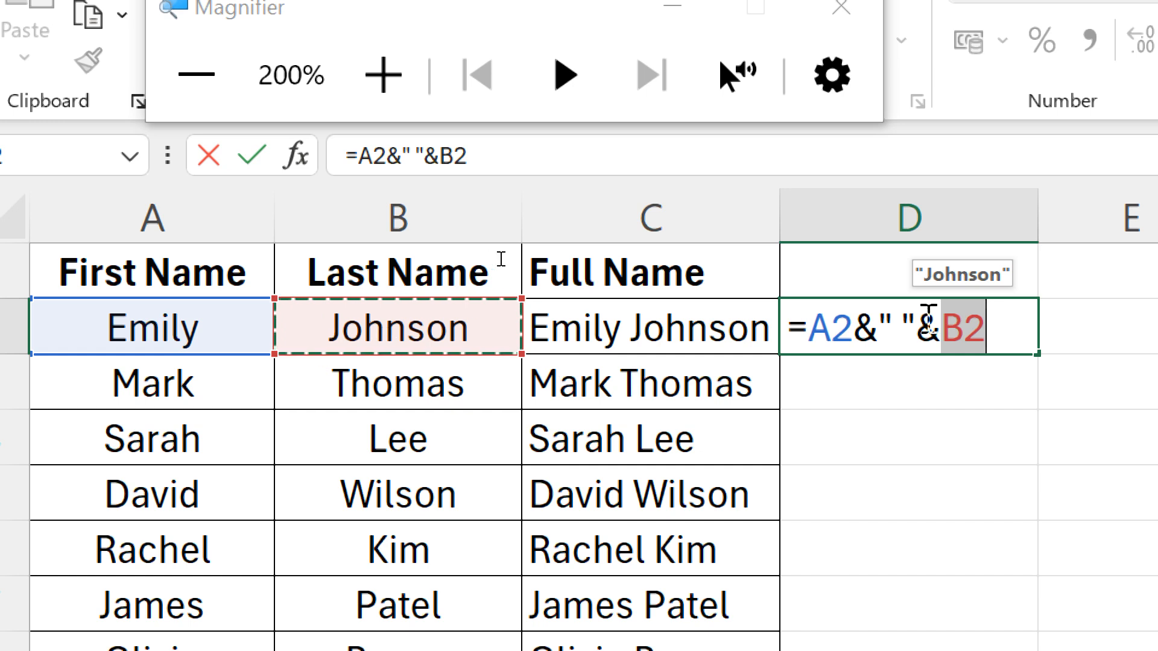
pyautogui.press('Return')
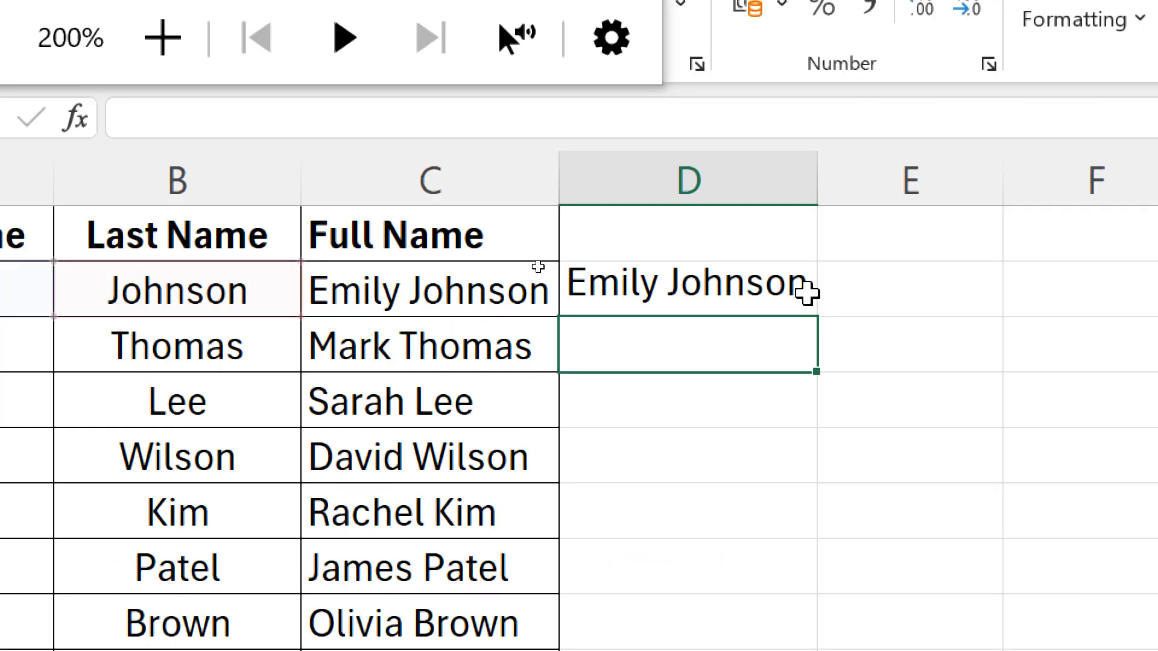
# Step: Fill the ampersand formula from D2 down column D through D11
pyautogui.click(490, 266)
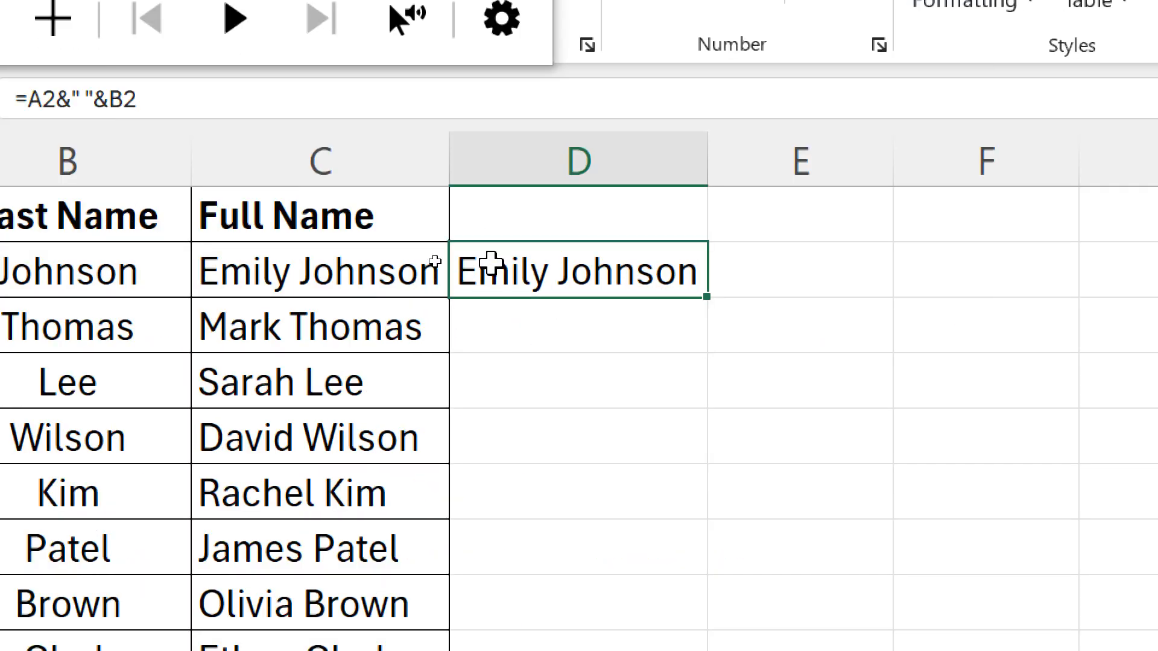
pyautogui.press('super+minus')
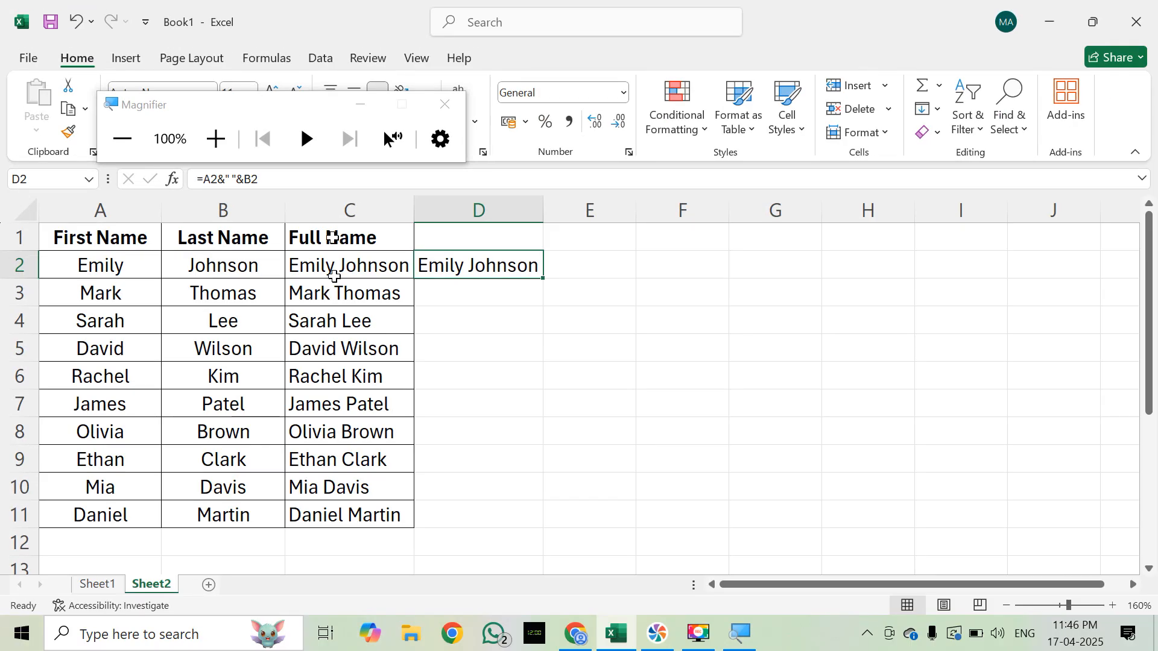
pyautogui.click(356, 107)
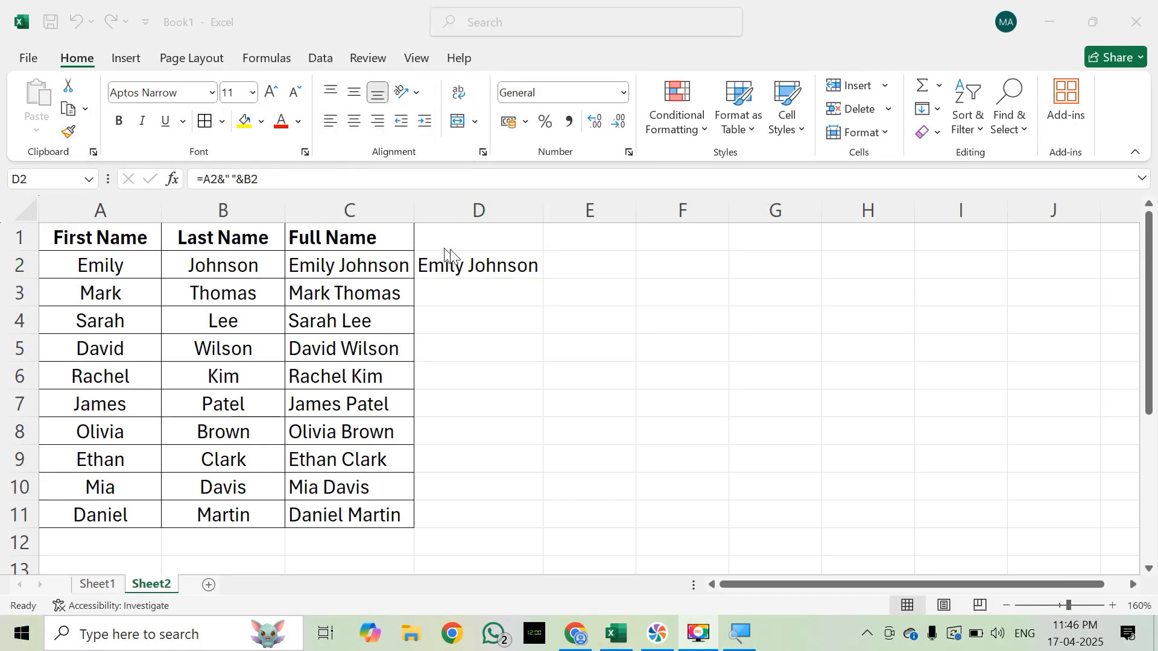
pyautogui.click(474, 266)
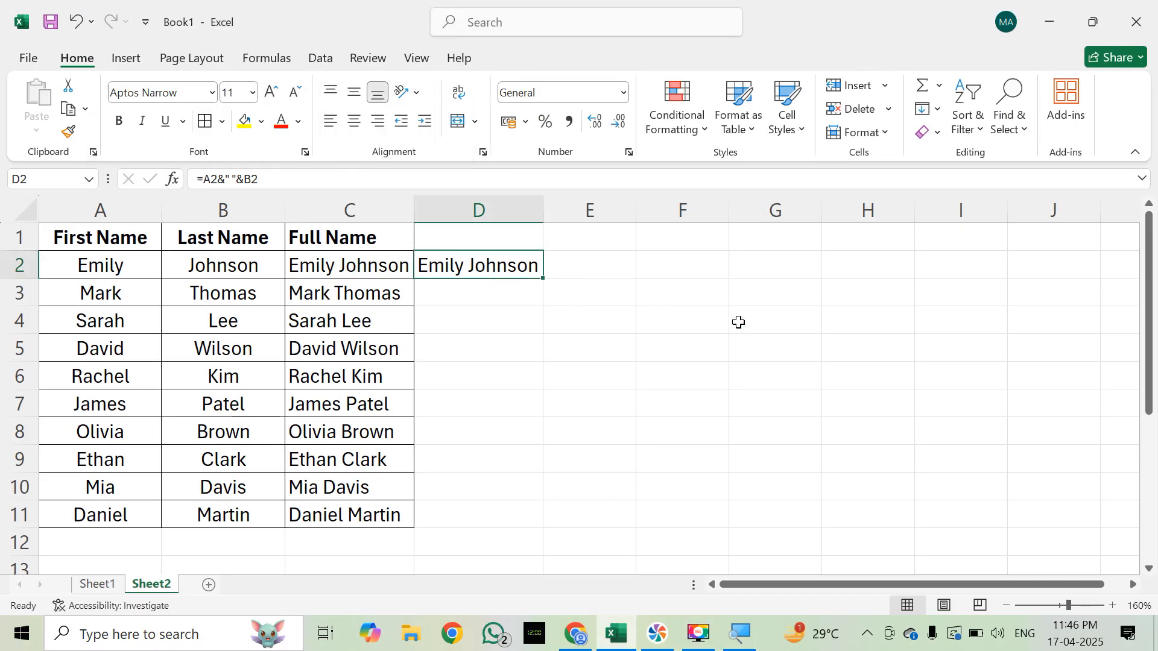
pyautogui.hotkey('shift', 'Down')
pyautogui.hotkey('shift', 'Down')
pyautogui.hotkey('shift', 'Down')
pyautogui.hotkey('shift', 'Down')
pyautogui.hotkey('shift', 'Down')
pyautogui.hotkey('shift', 'Down')
pyautogui.hotkey('shift', 'Down')
pyautogui.hotkey('shift', 'Down')
pyautogui.hotkey('shift', 'Down')
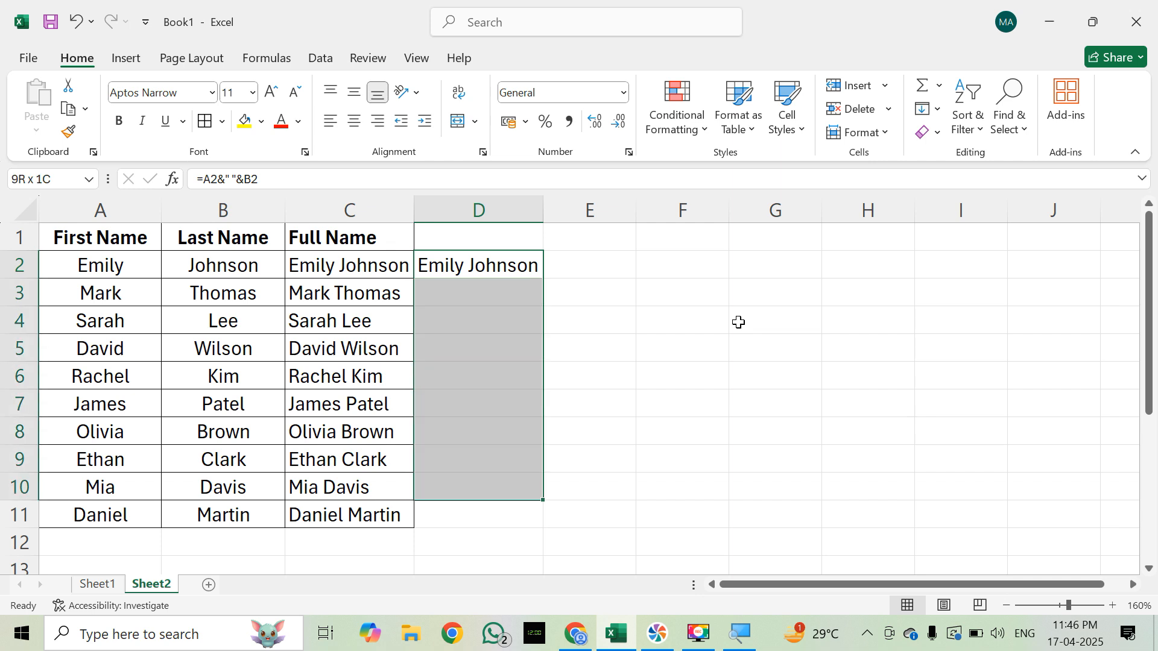
pyautogui.hotkey('ctrl', 'd')
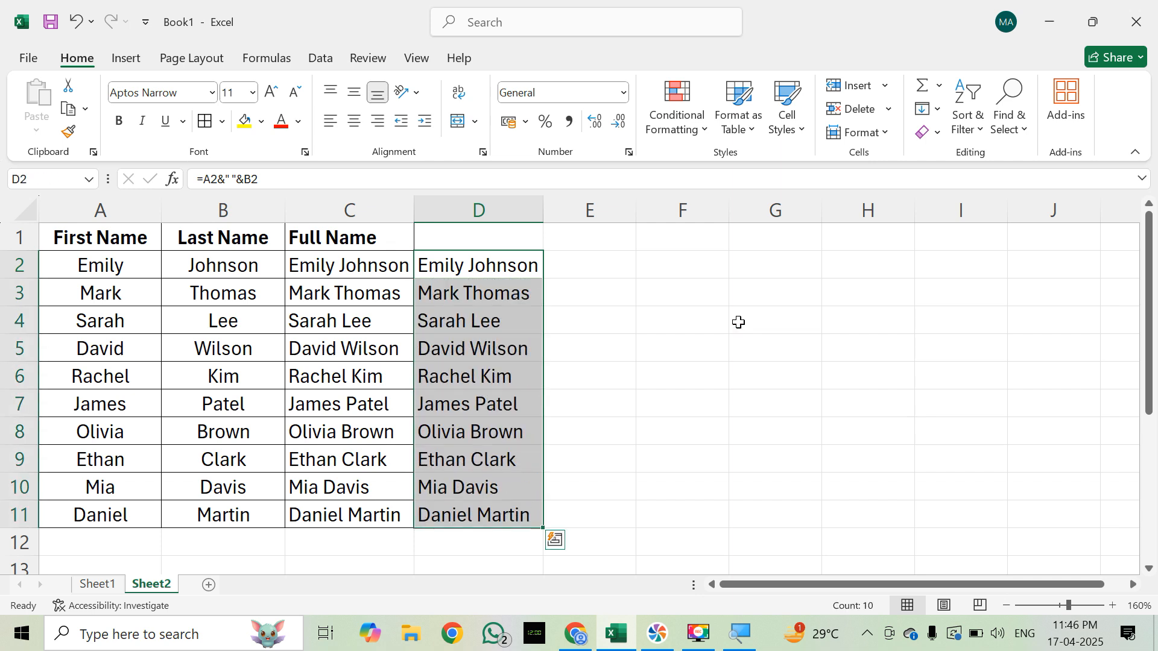
# Step: Examine the ampersands, quoted space and cell references in the formula in D5, leaving it as is
pyautogui.press('Right')
pyautogui.press('Left')
pyautogui.press('Down')
pyautogui.press('Down')
pyautogui.press('Down')
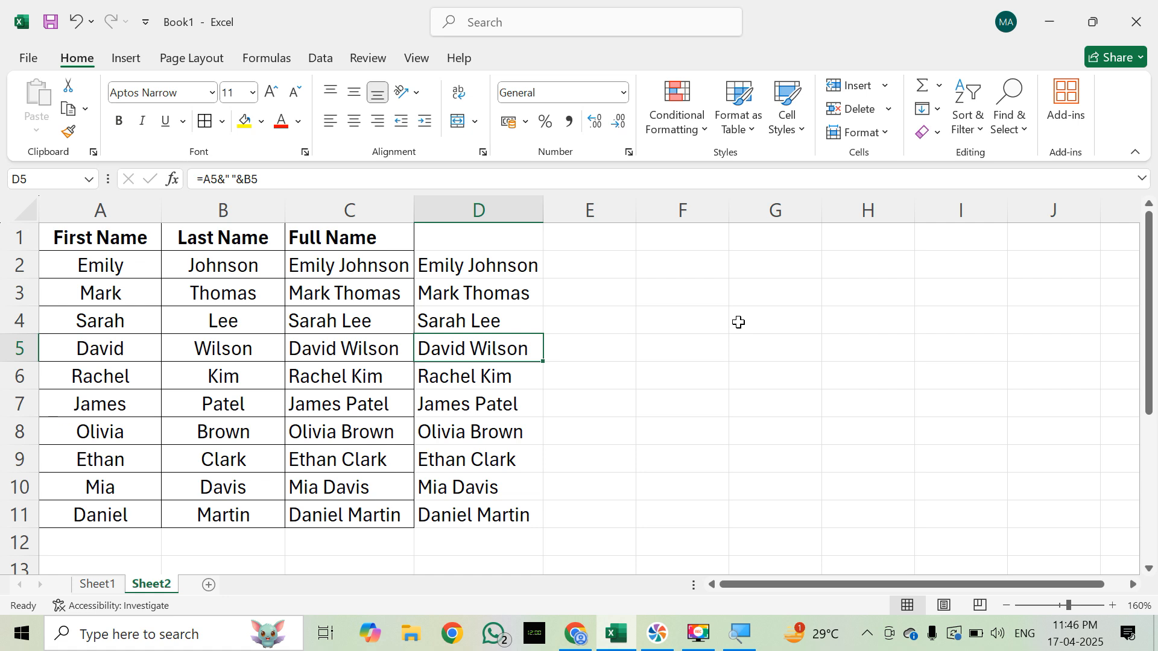
pyautogui.press('F2')
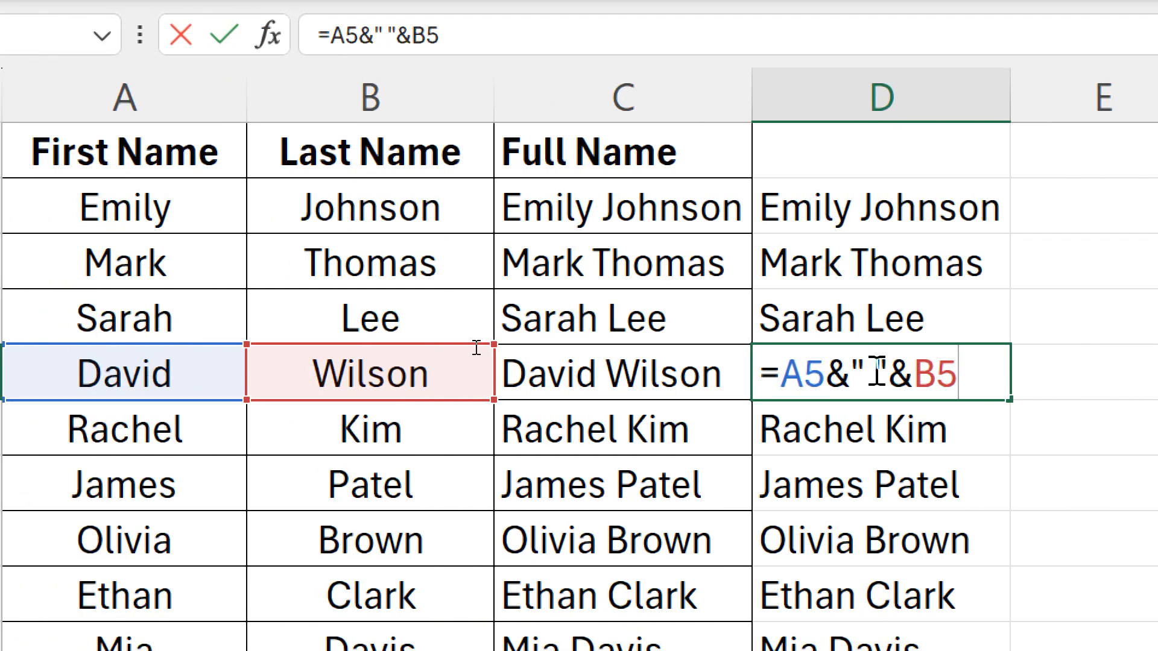
pyautogui.moveTo(846, 379); pyautogui.dragTo(831, 378)
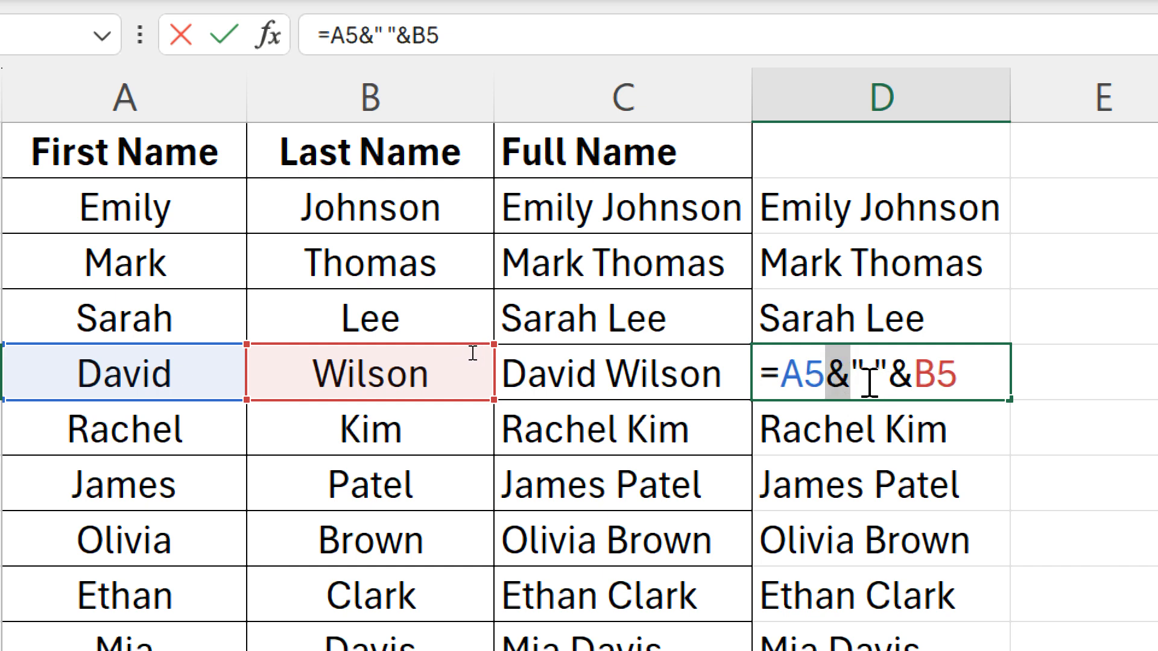
pyautogui.moveTo(891, 380); pyautogui.dragTo(850, 372)
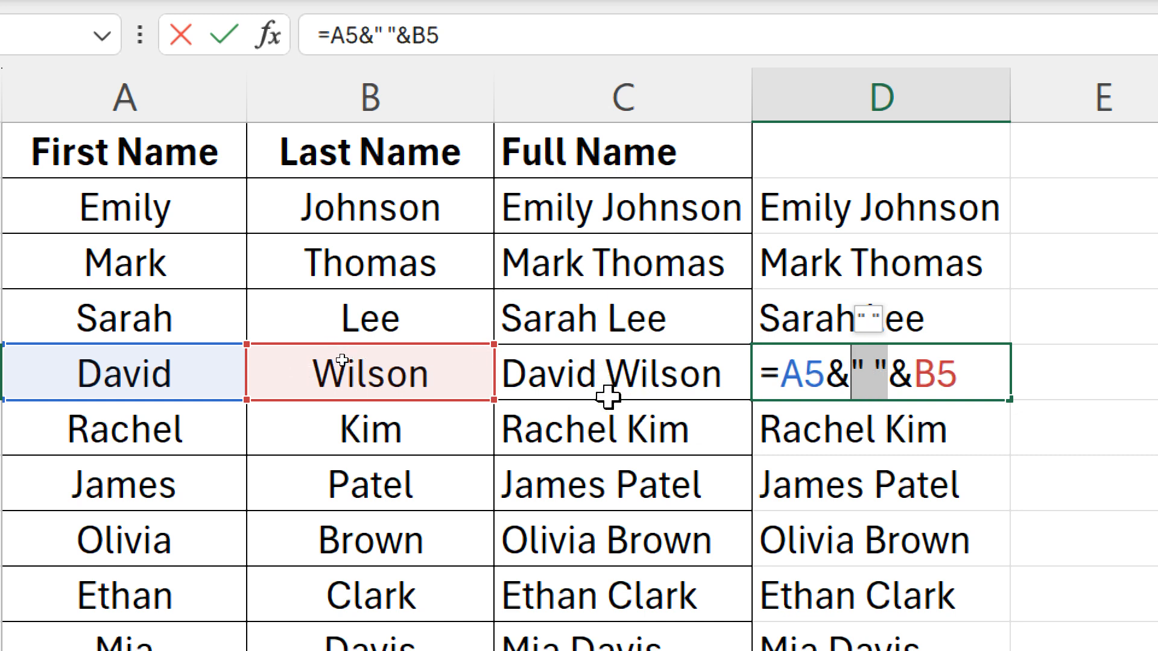
pyautogui.moveTo(917, 375); pyautogui.dragTo(895, 376)
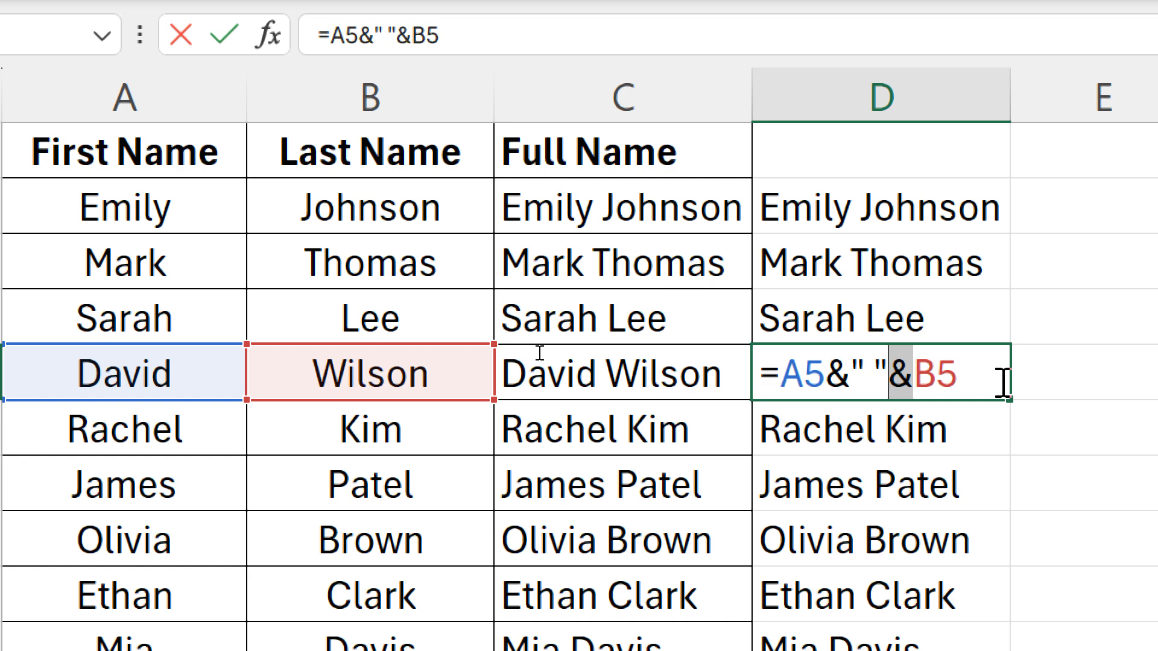
pyautogui.press('Return')
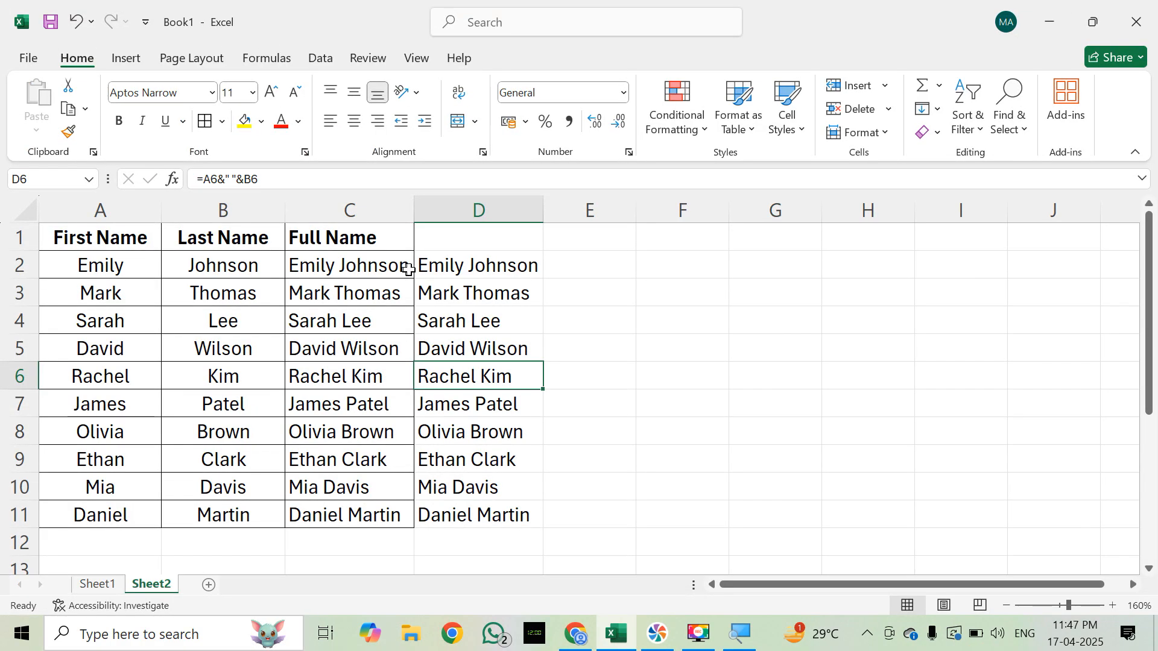
# Step: Compare the CONCATENATE formula in C2 with the ampersand formula in D2
pyautogui.click(528, 122)
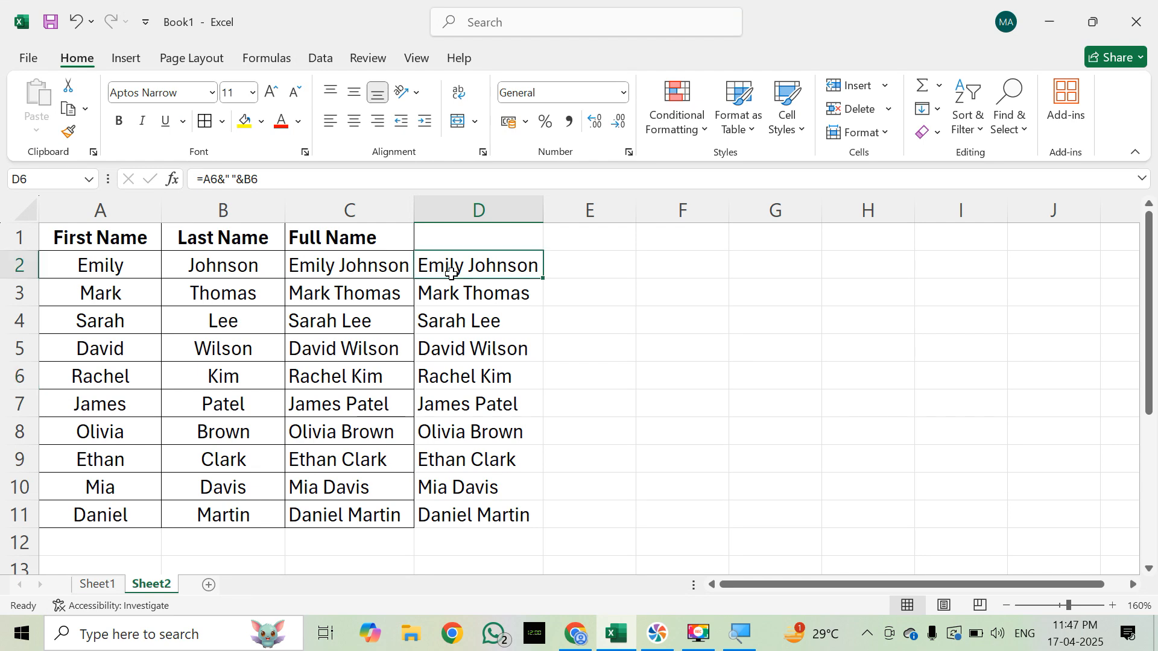
pyautogui.click(404, 267)
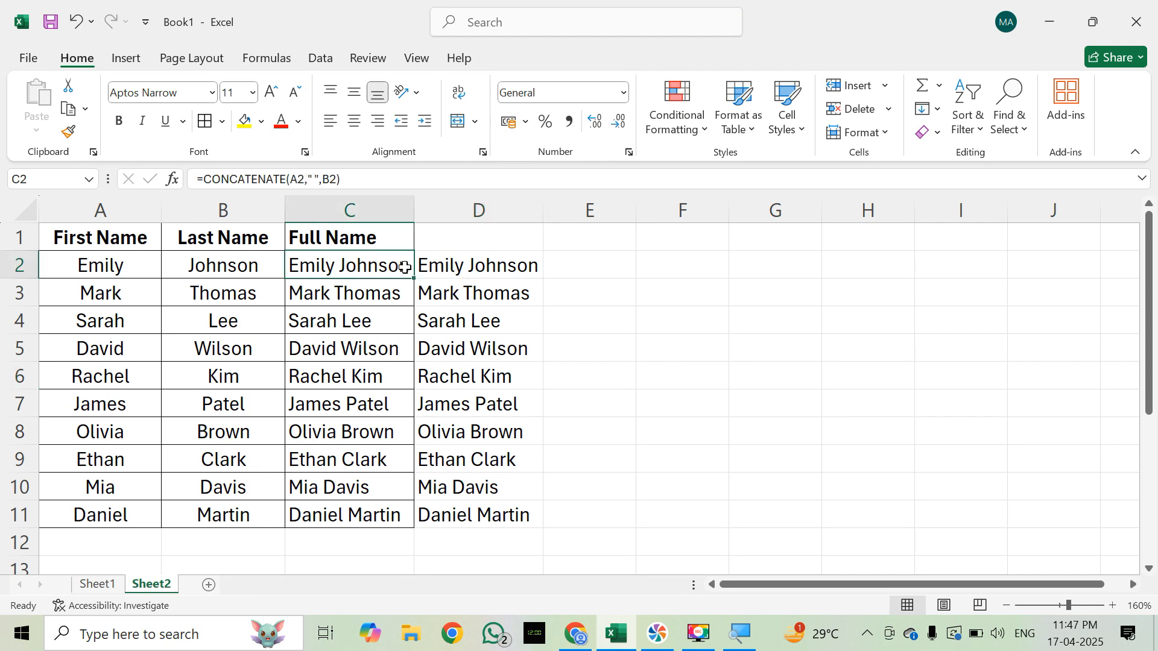
pyautogui.click(459, 270)
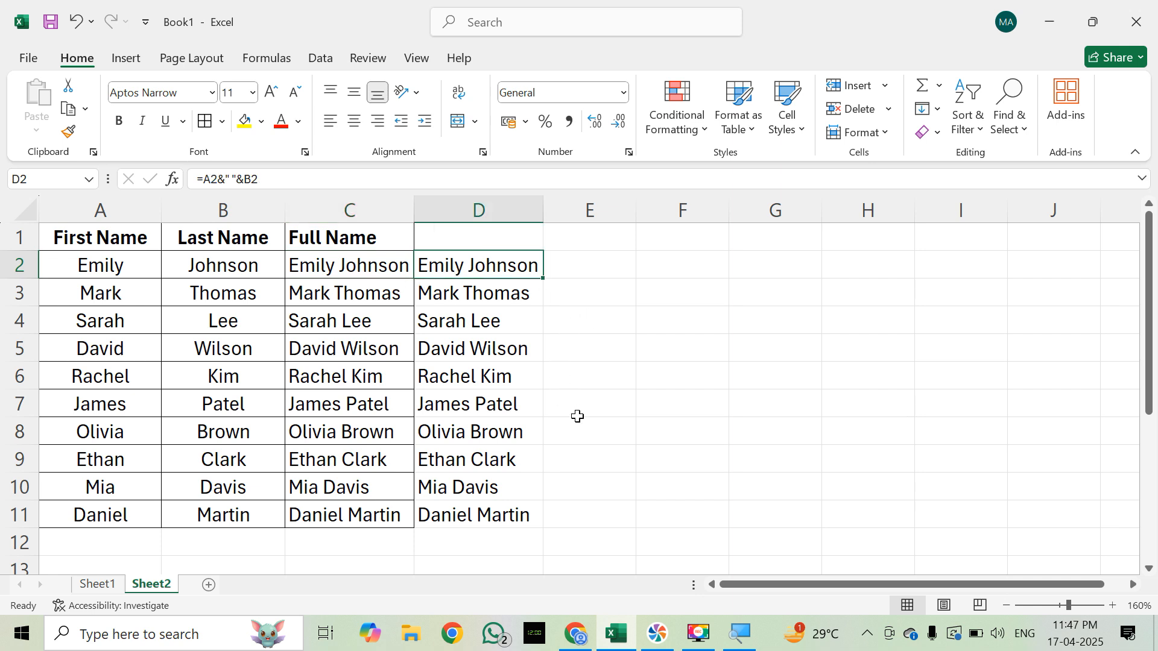
pyautogui.click(574, 372)
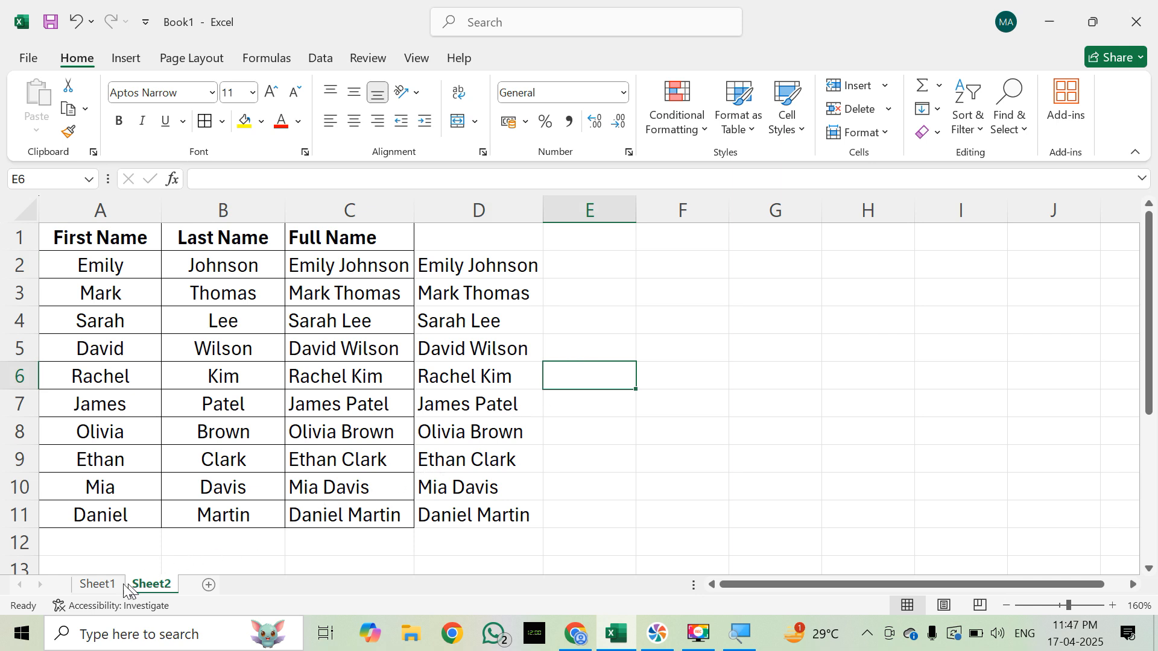
# Step: Switch to Sheet1 and examine the employee table in A1:E11 from First Name to Join Date
pyautogui.click(103, 585)
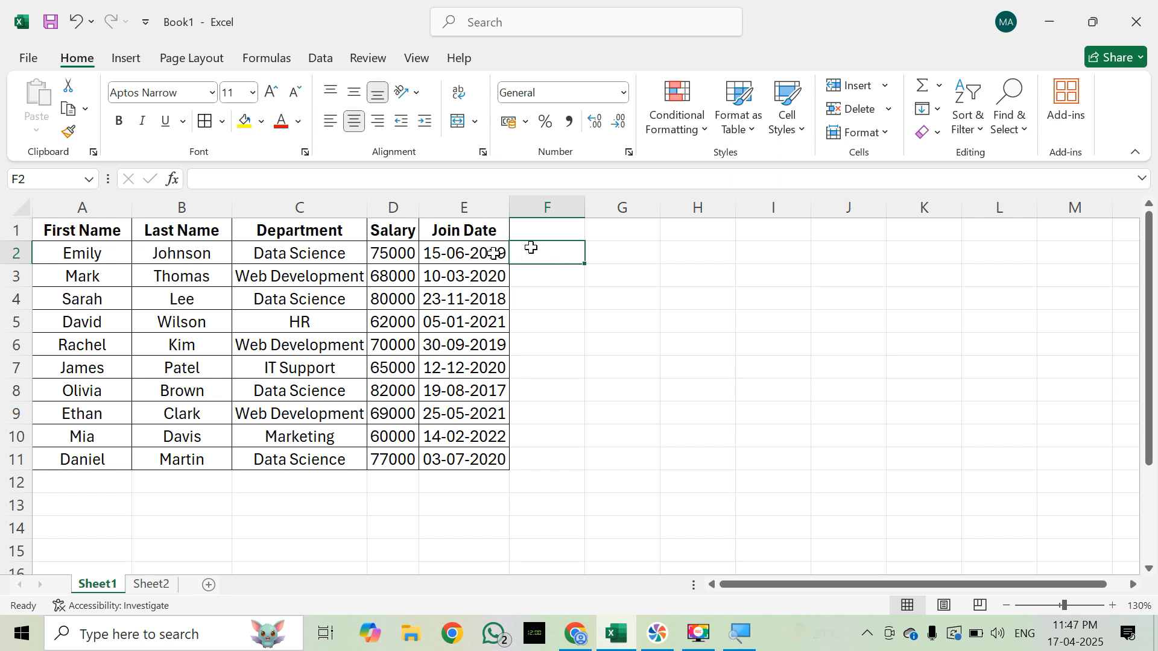
pyautogui.click(107, 229)
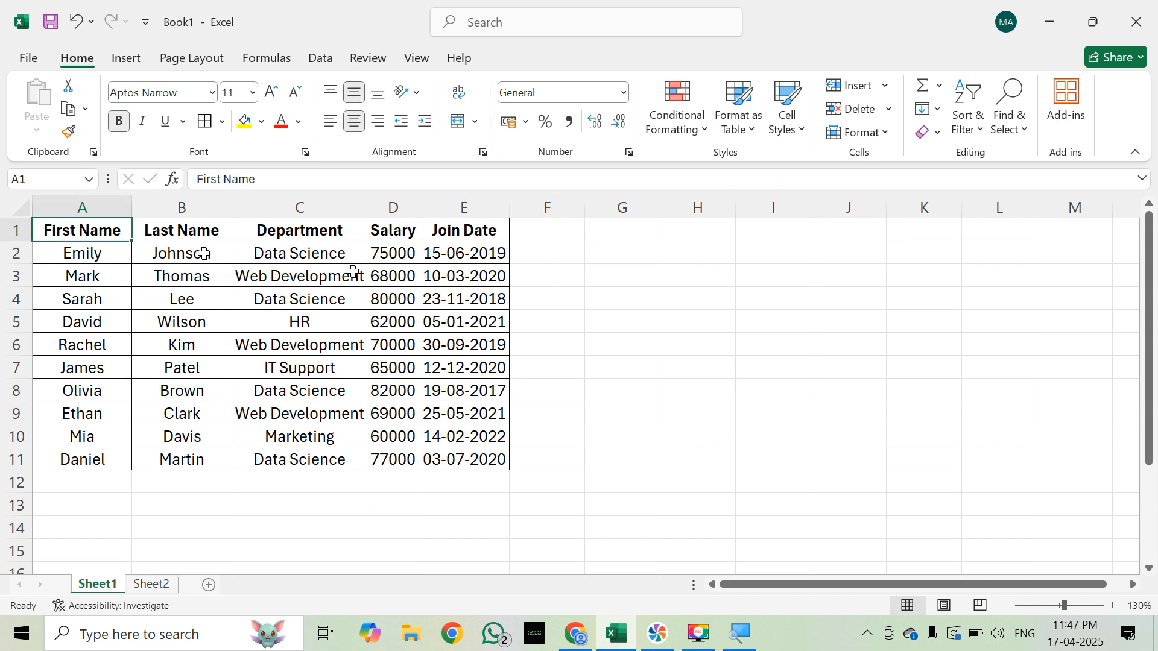
pyautogui.hotkey('shift', 'Right')
pyautogui.hotkey('shift', 'Right')
pyautogui.hotkey('shift', 'Right')
pyautogui.hotkey('shift', 'Right')
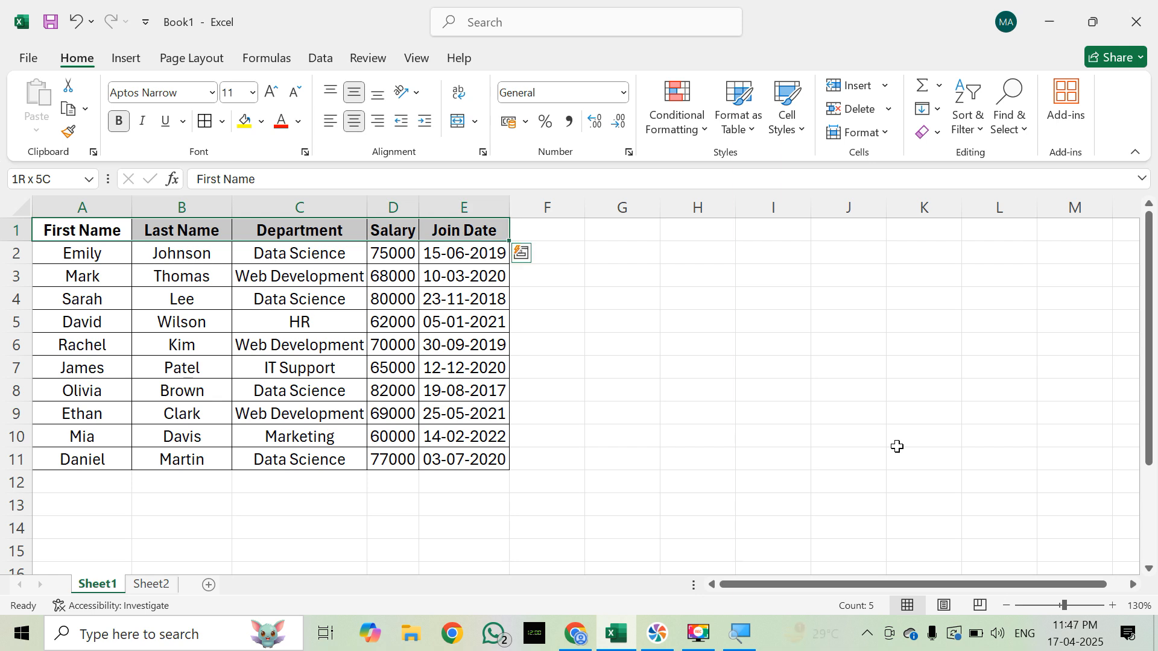
pyautogui.hotkey('shift', 'Down')
pyautogui.hotkey('shift', 'Down')
pyautogui.hotkey('shift', 'Down')
pyautogui.hotkey('shift', 'Down')
pyautogui.hotkey('shift', 'Down')
pyautogui.hotkey('shift', 'Down')
pyautogui.hotkey('shift', 'Down')
pyautogui.hotkey('shift', 'Down')
pyautogui.hotkey('shift', 'Down')
pyautogui.hotkey('shift', 'Down')
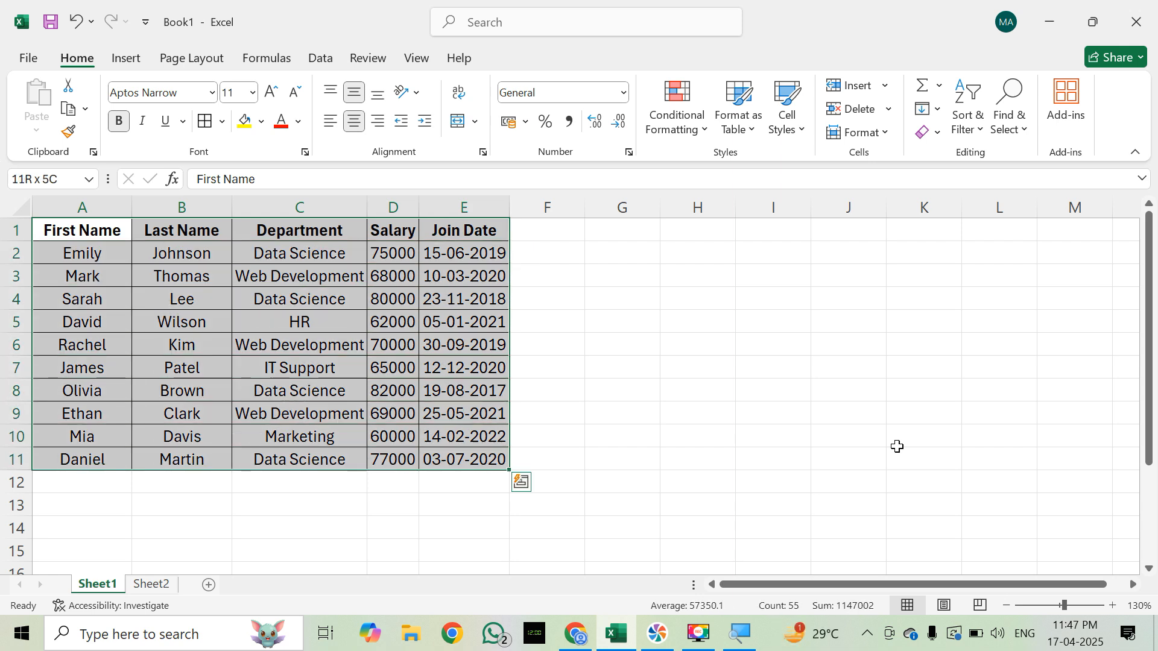
pyautogui.scroll(-2, 963, 486)
pyautogui.scroll(2, 965, 489)
pyautogui.click(969, 496)
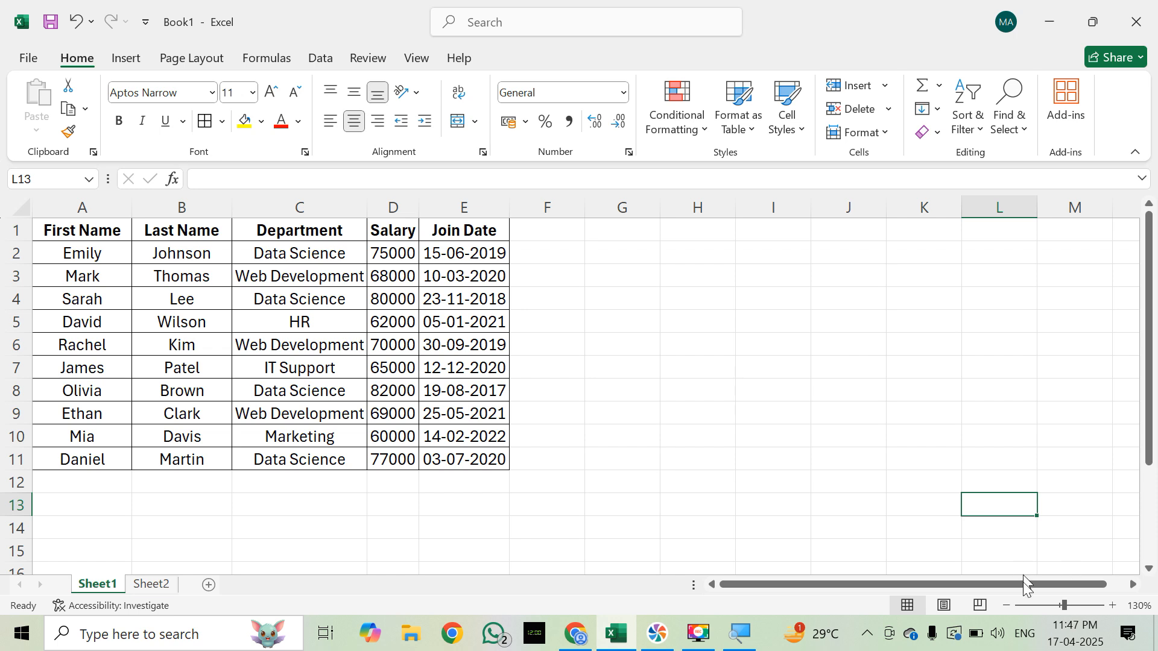
pyautogui.scroll(-2, 941, 494)
pyautogui.scroll(2, 960, 495)
# Step: Examine the column headings in row 1 from First Name to Join Date and the first join date in E2
pyautogui.click(579, 257)
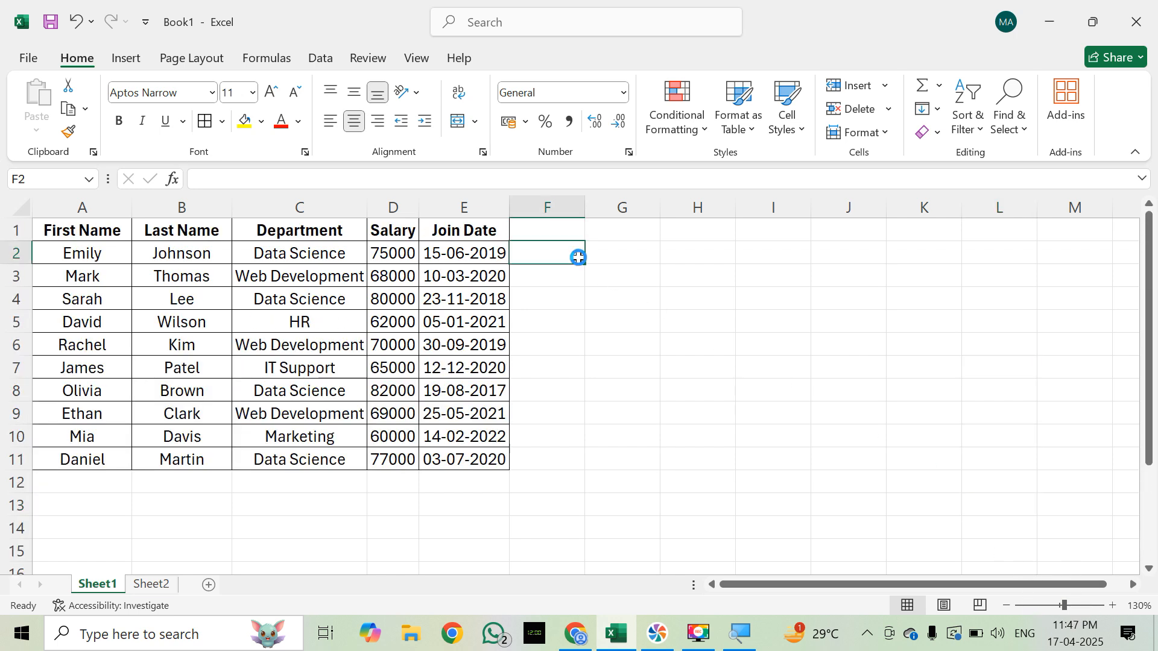
pyautogui.scroll(2, 578, 258)
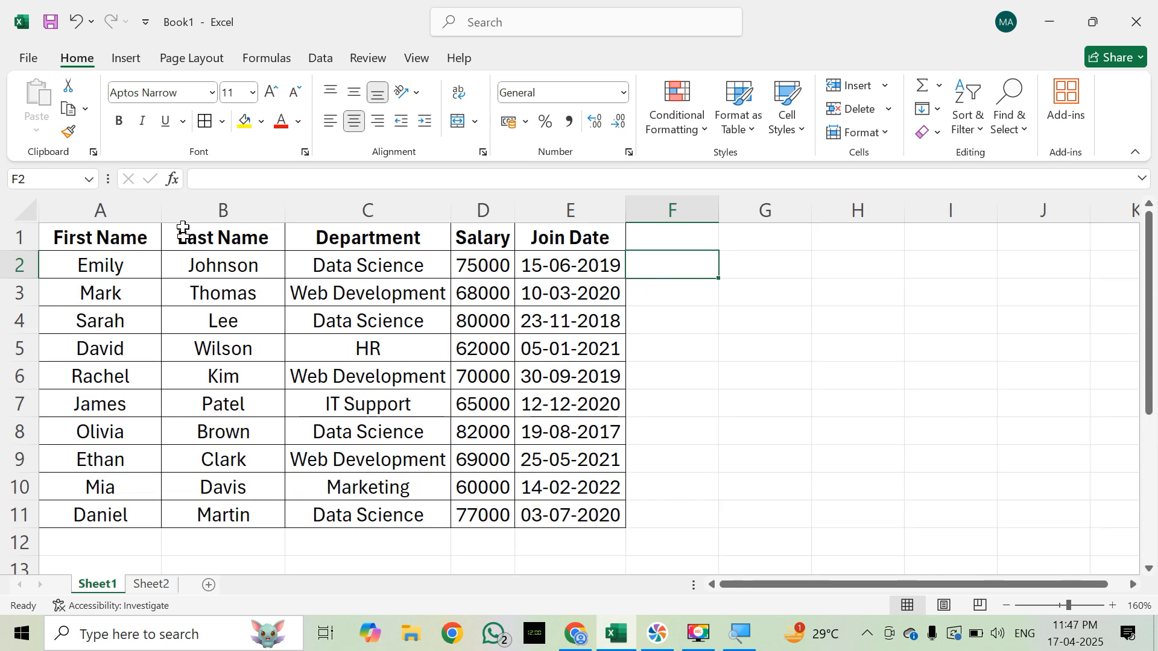
pyautogui.click(152, 235)
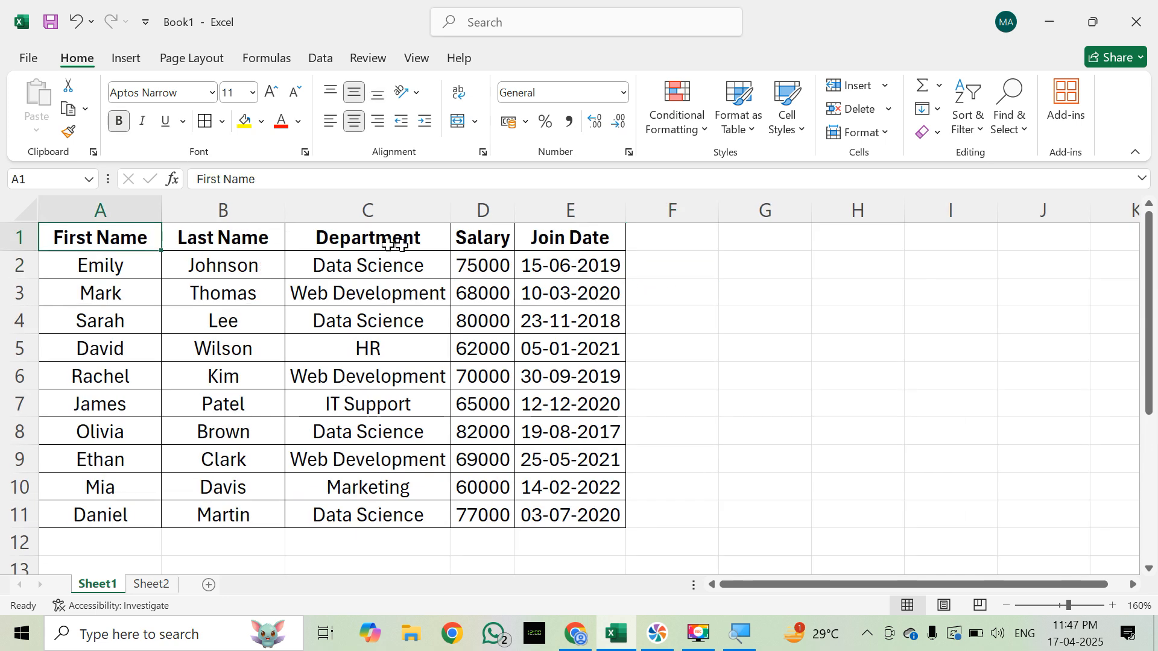
pyautogui.click(540, 240)
pyautogui.click(559, 260)
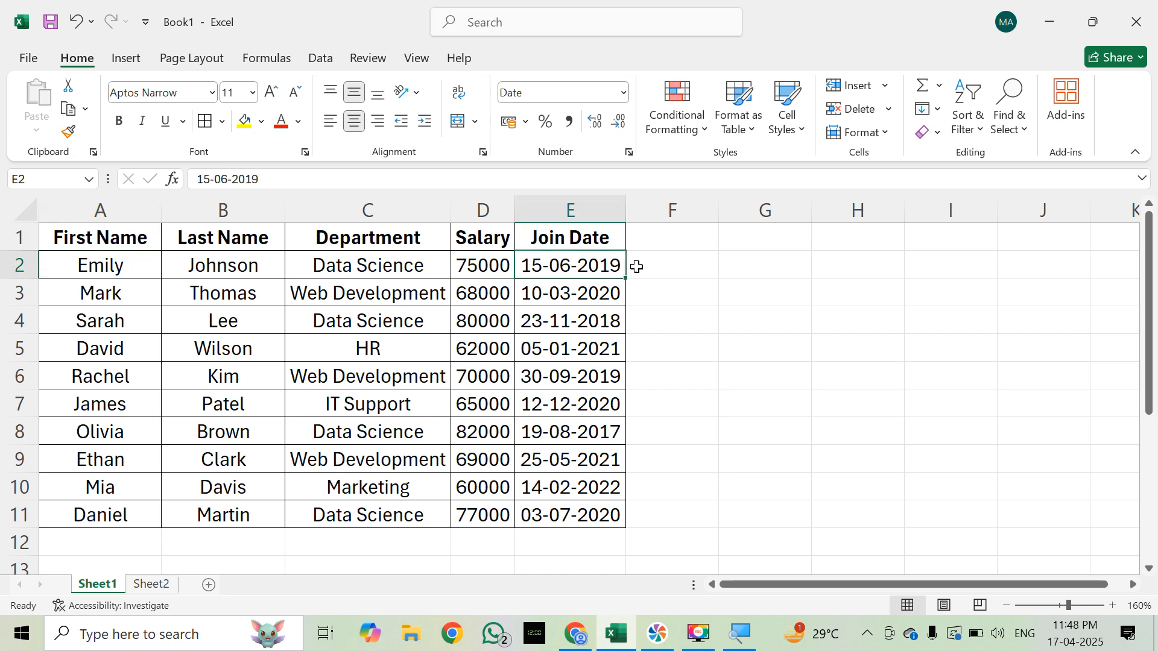
pyautogui.click(667, 239)
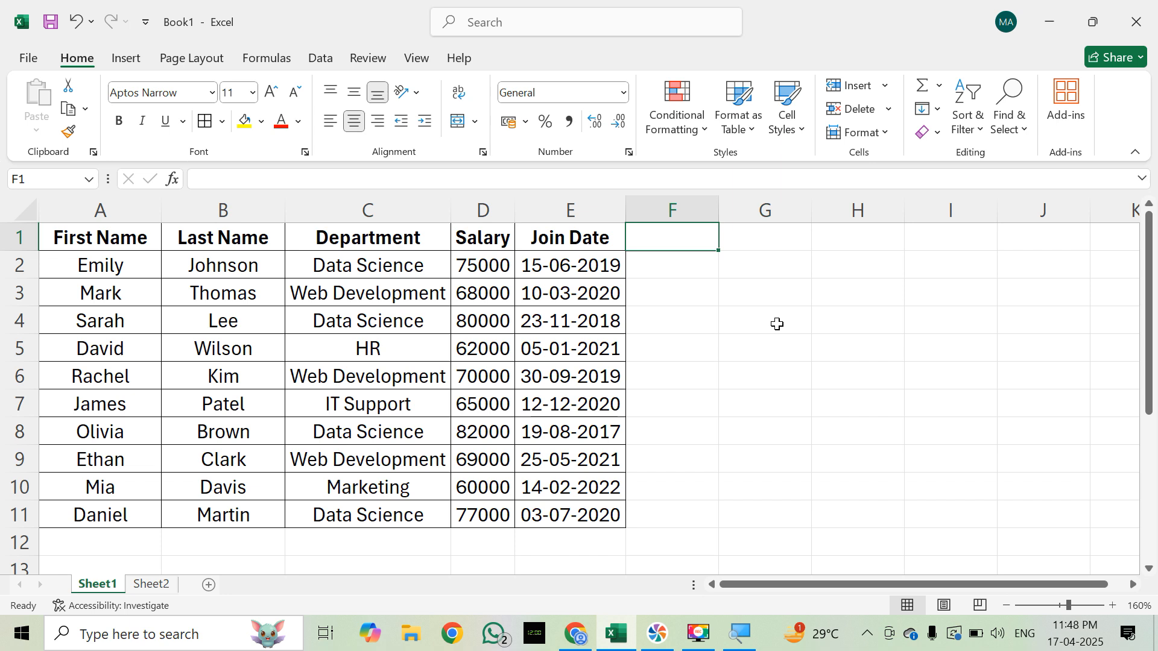
# Step: Look through the first employee's record in row 2, cell by cell from First Name to Join Date
pyautogui.press('Down')
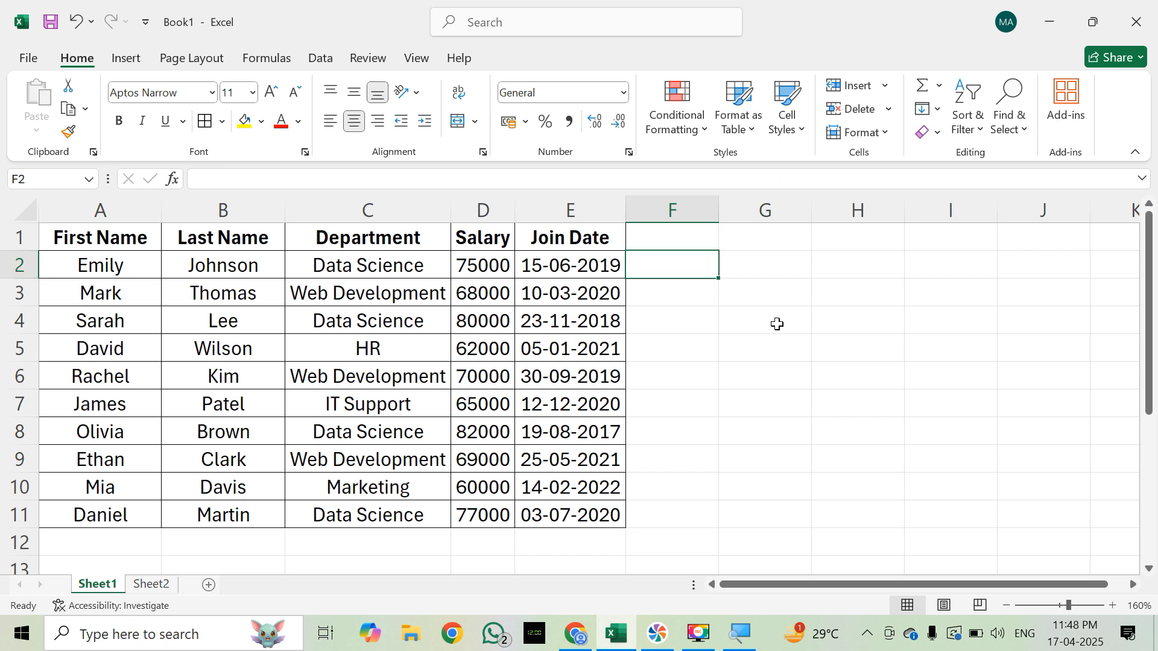
pyautogui.press('Left')
pyautogui.press('Left')
pyautogui.press('Left')
pyautogui.press('Left')
pyautogui.press('Left')
pyautogui.press('Right')
pyautogui.press('Right')
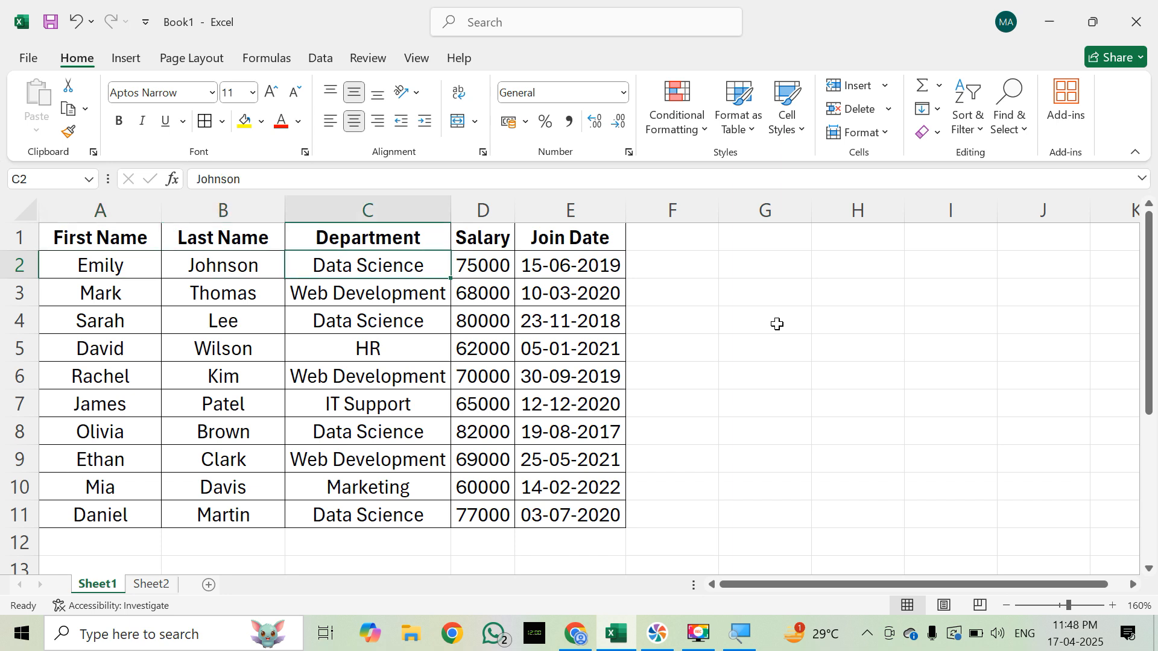
pyautogui.press('Right')
pyautogui.press('Right')
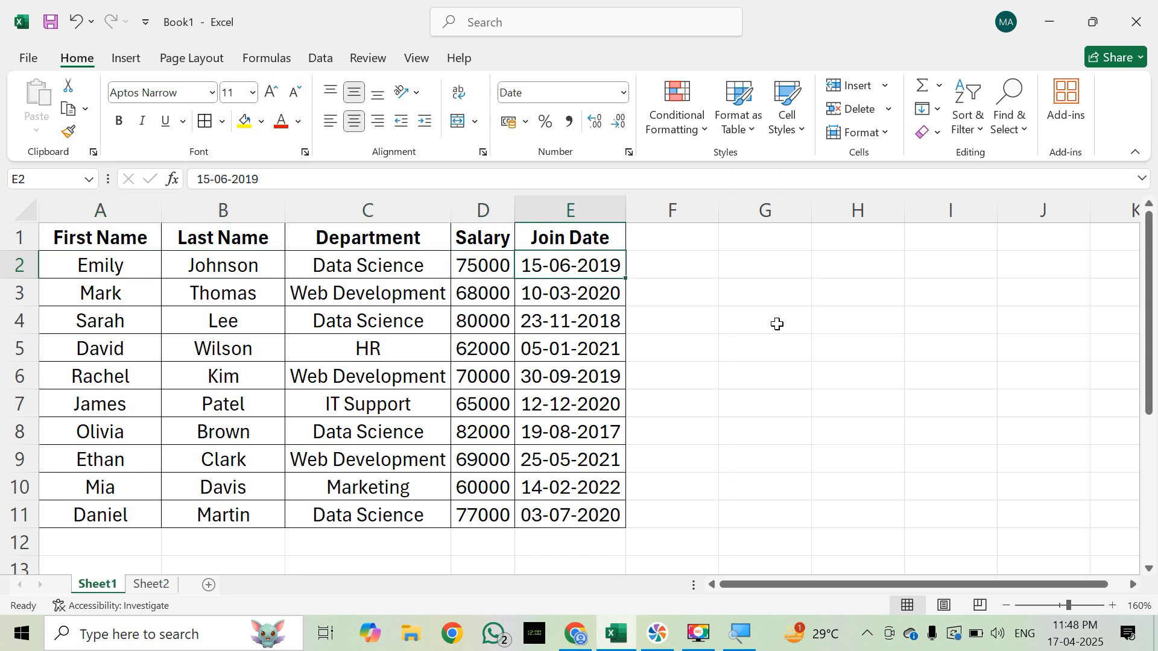
pyautogui.press('Right')
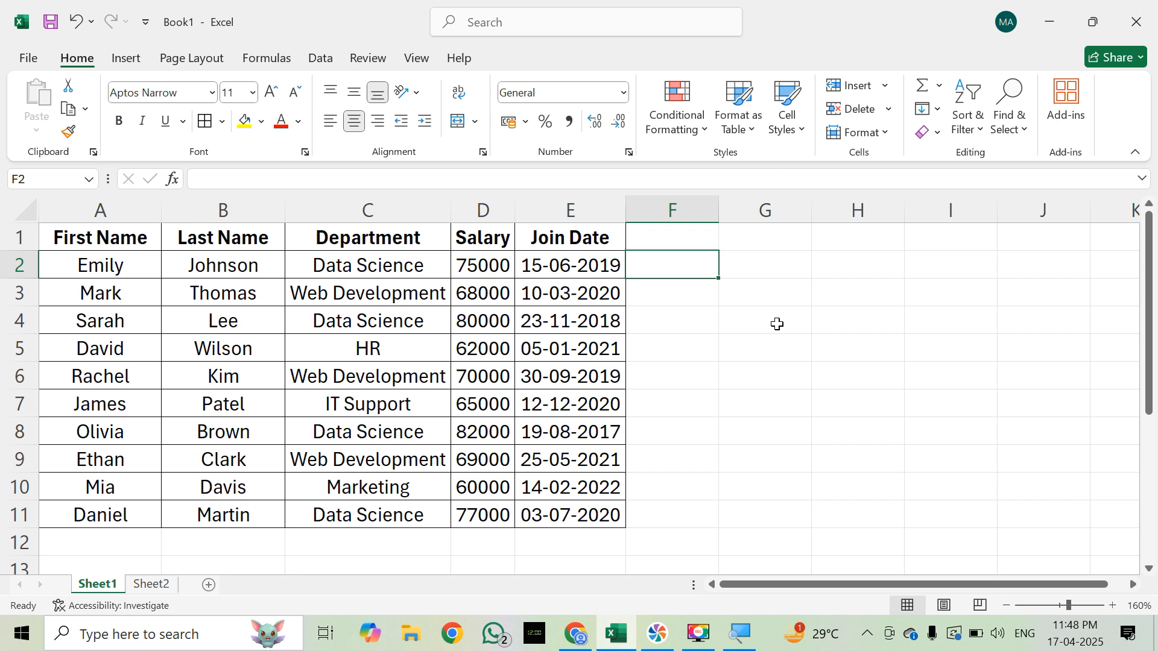
pyautogui.press('Up')
pyautogui.press('Down')
pyautogui.write('=')
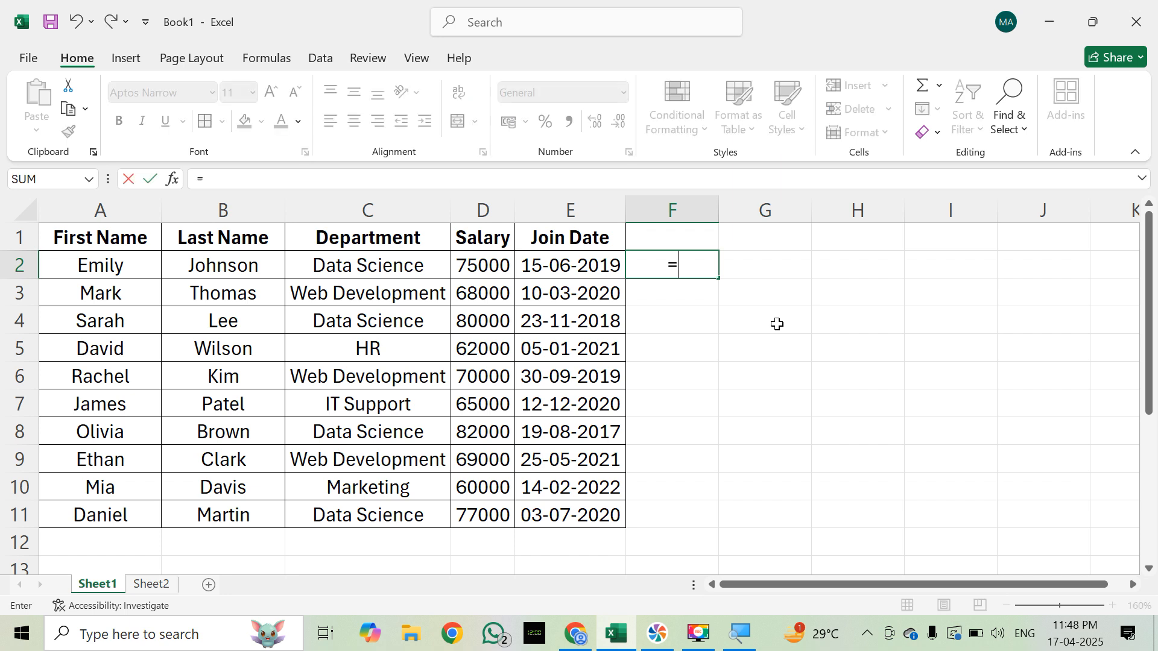
pyautogui.write('DA')
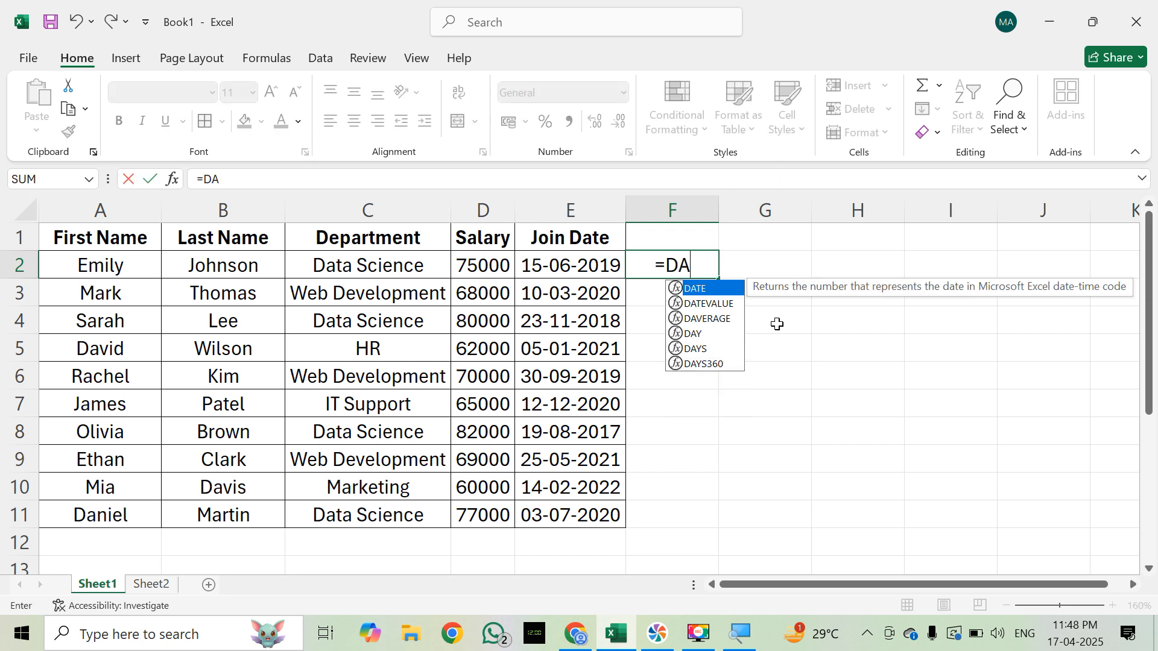
pyautogui.write('TEDIF')
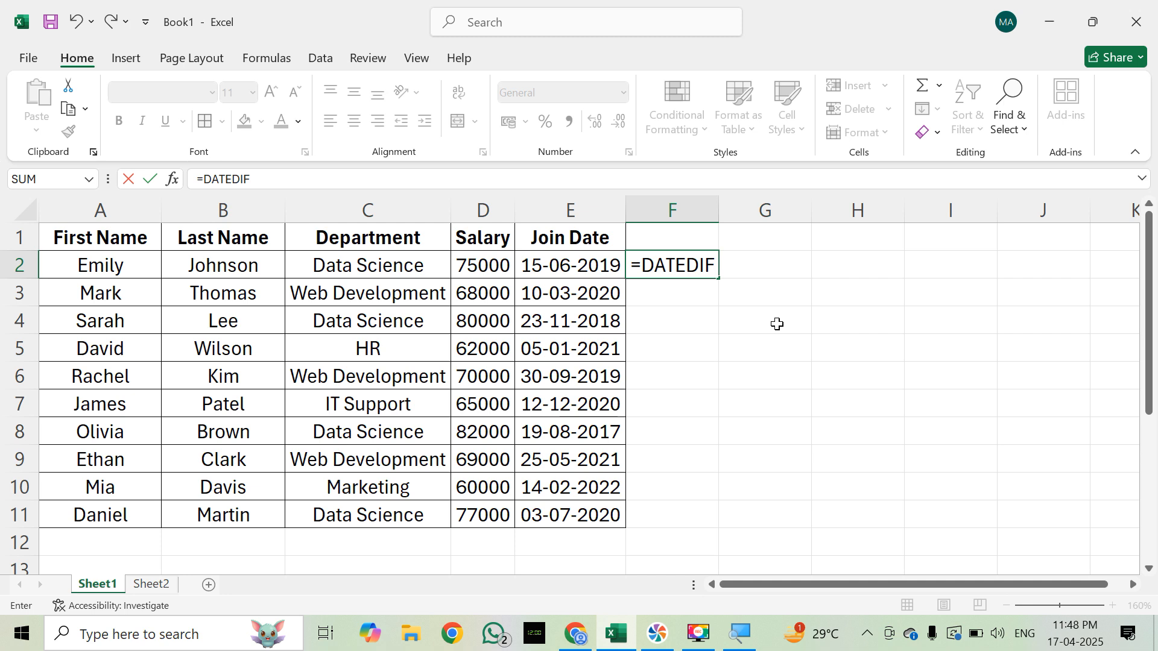
pyautogui.press('BackSpace')
pyautogui.press('BackSpace')
pyautogui.press('BackSpace')
pyautogui.press('BackSpace')
pyautogui.press('BackSpace')
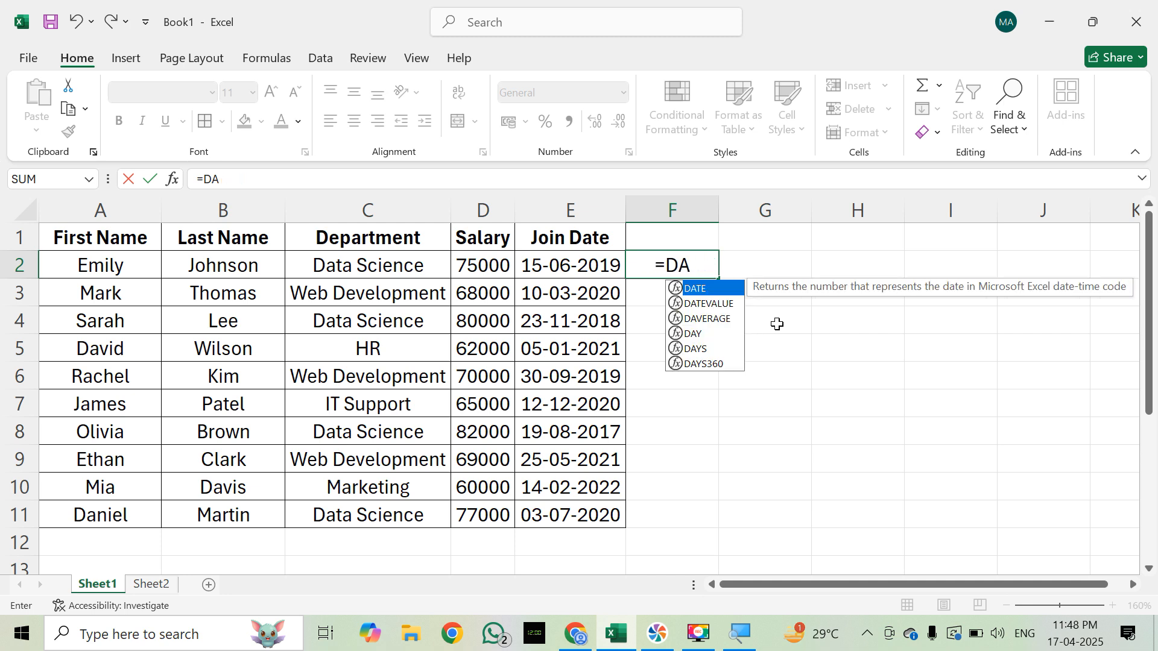
pyautogui.press('Escape')
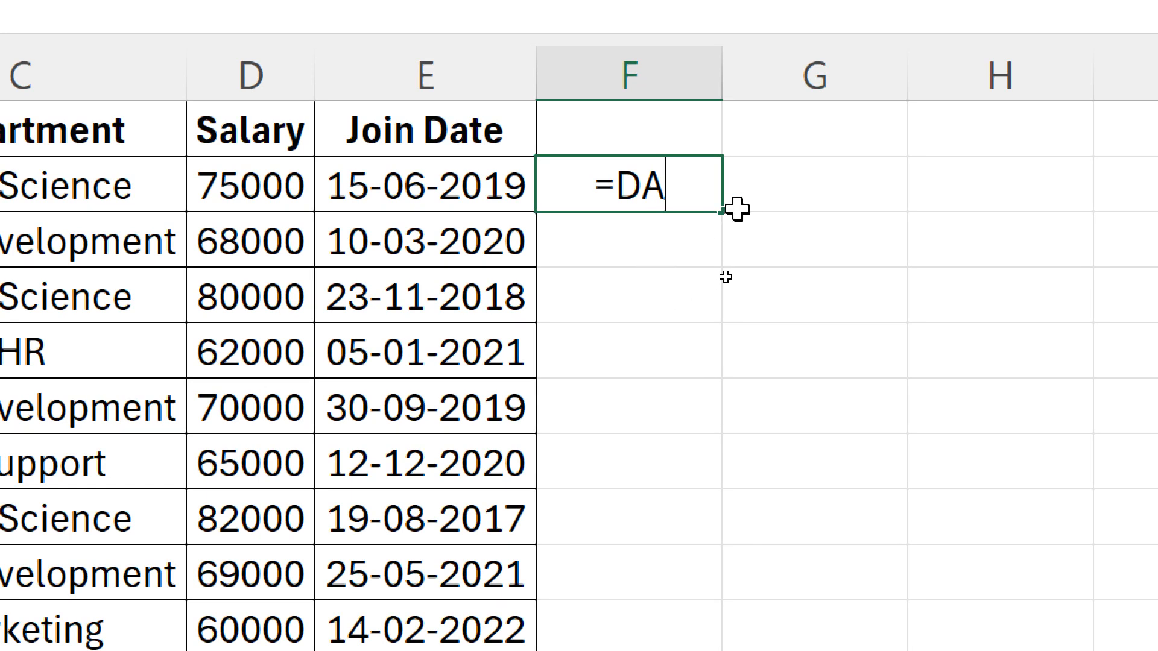
pyautogui.press('BackSpace')
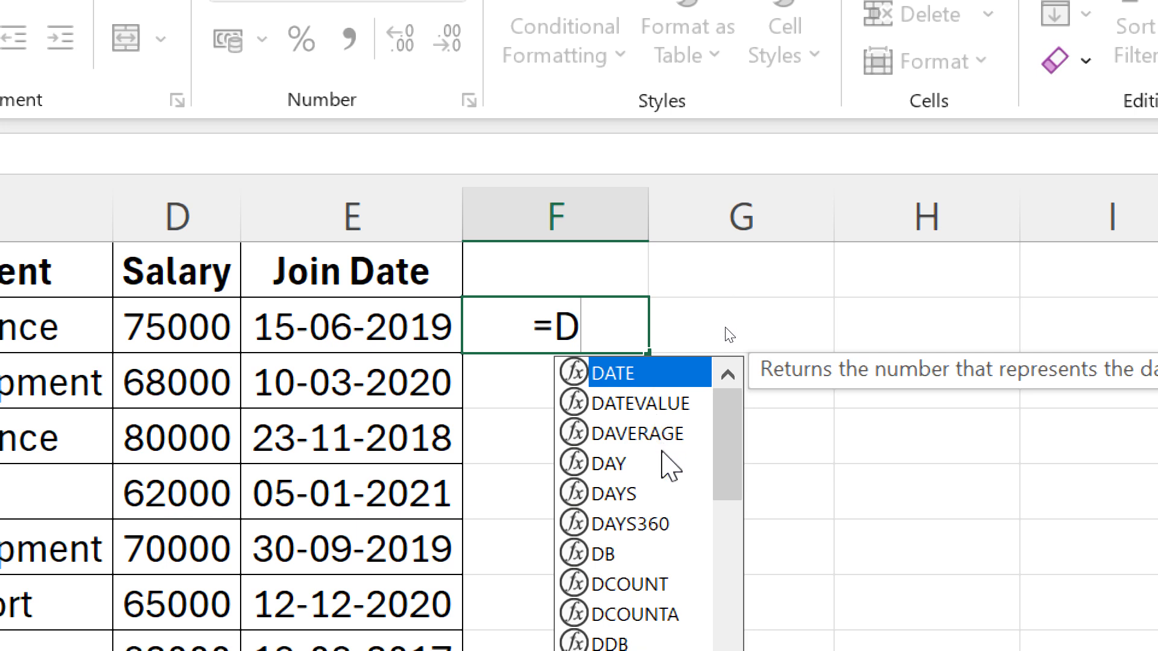
pyautogui.write('AT')
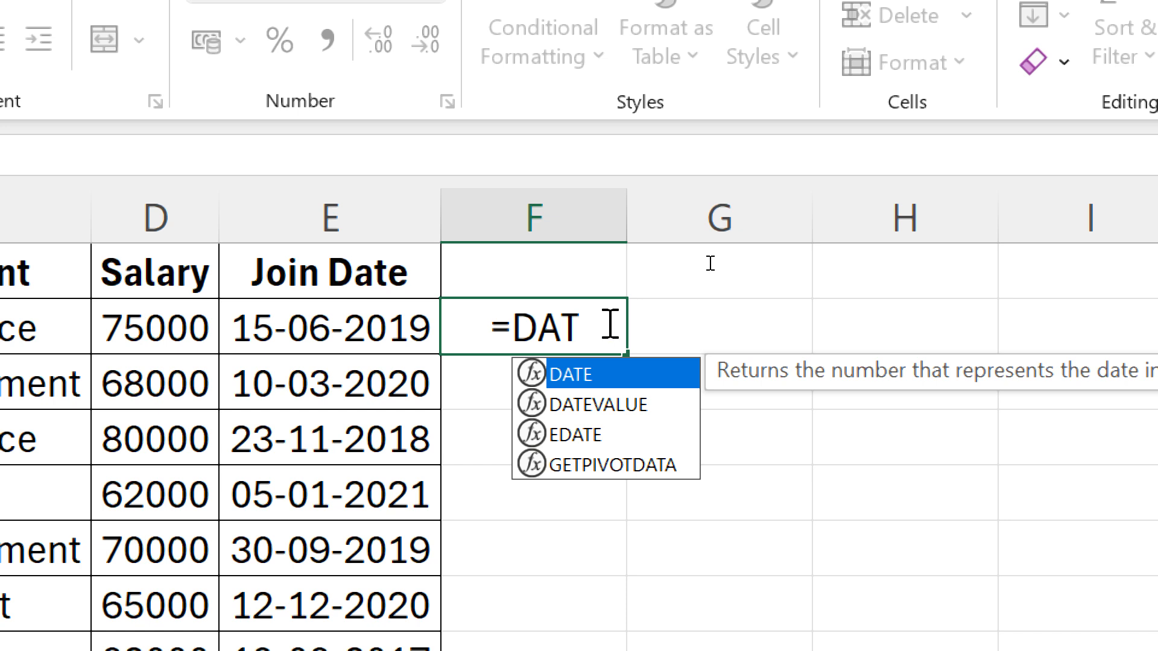
pyautogui.write('ED')
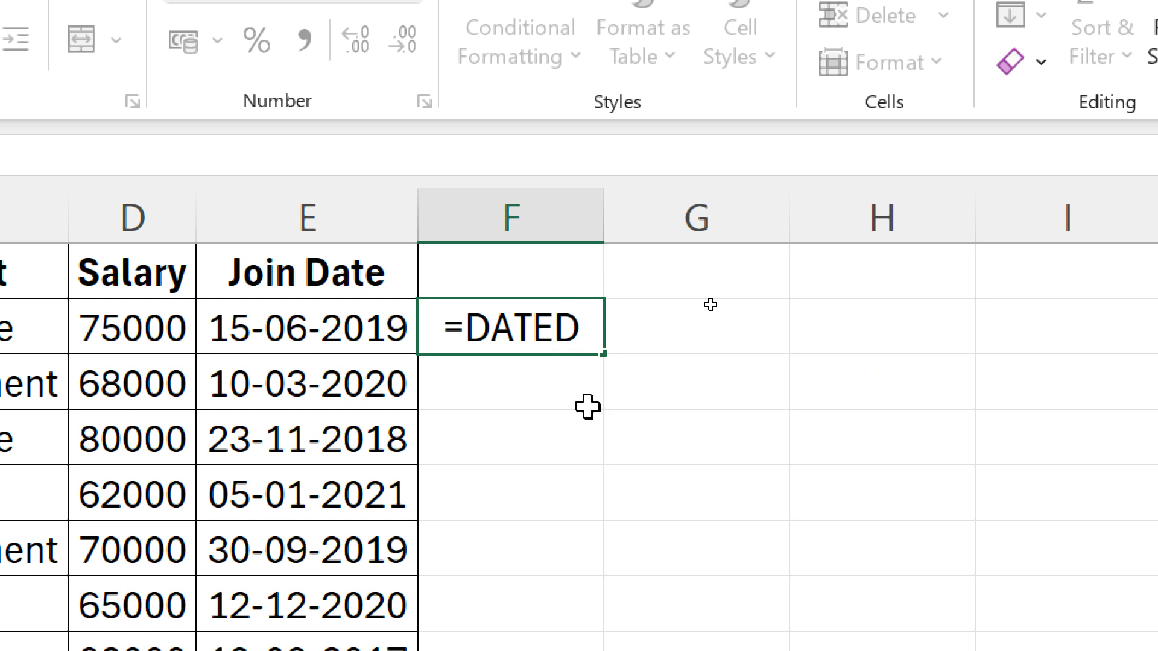
pyautogui.write('IF')
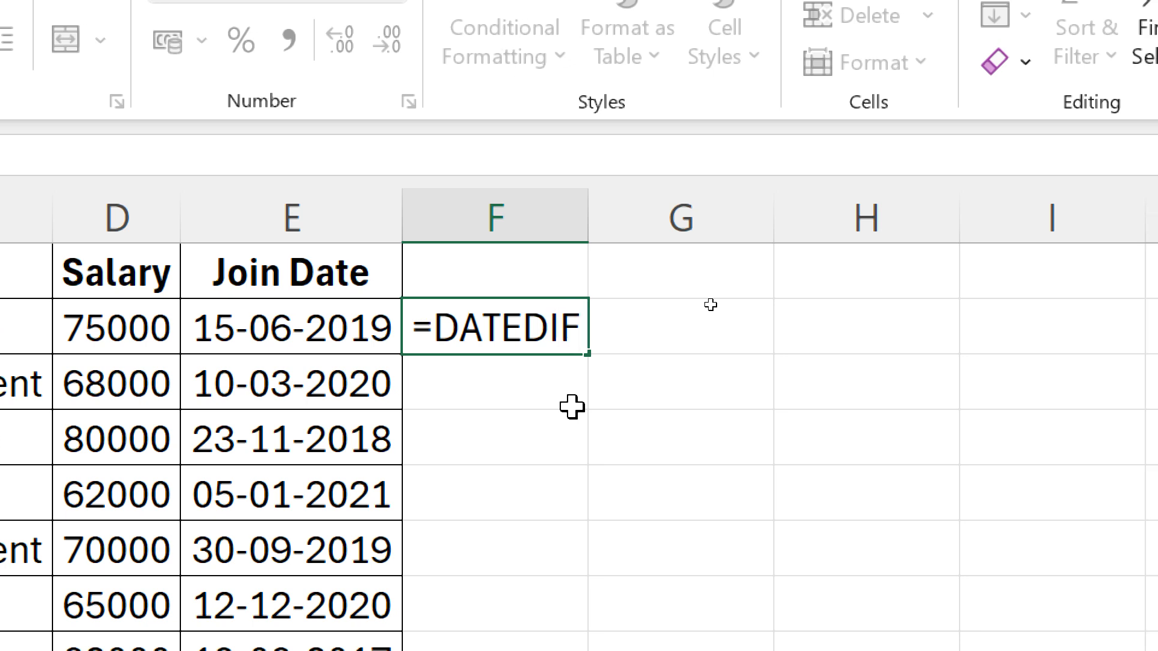
pyautogui.write('(')
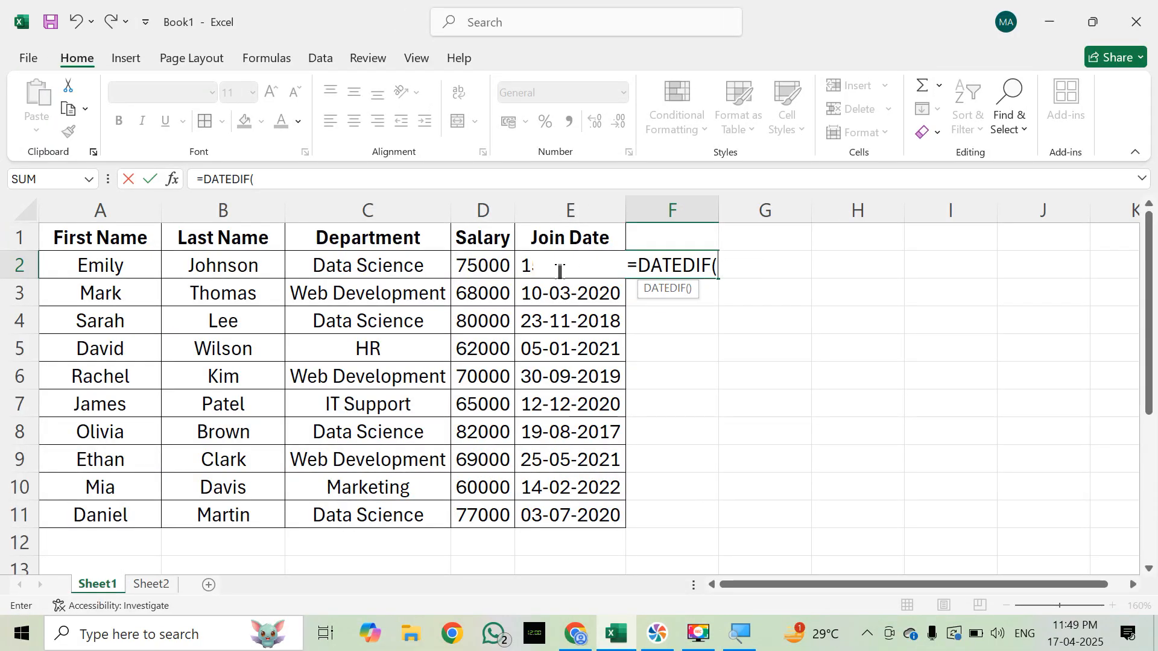
pyautogui.click(732, 270)
pyautogui.click(520, 244)
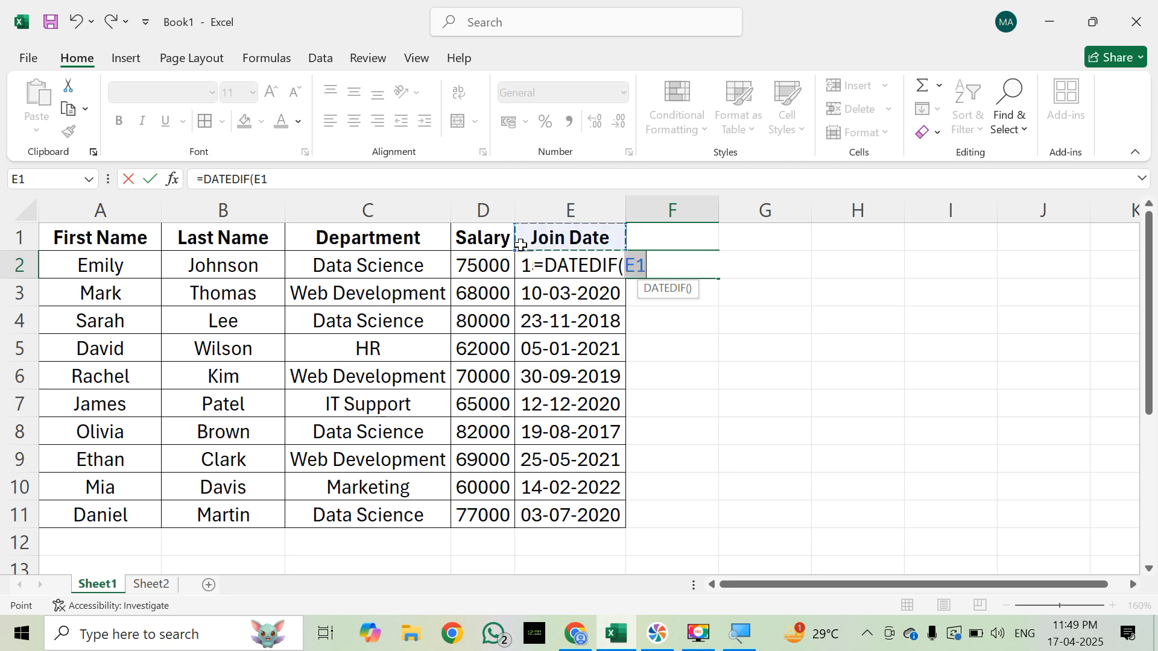
pyautogui.press('Down')
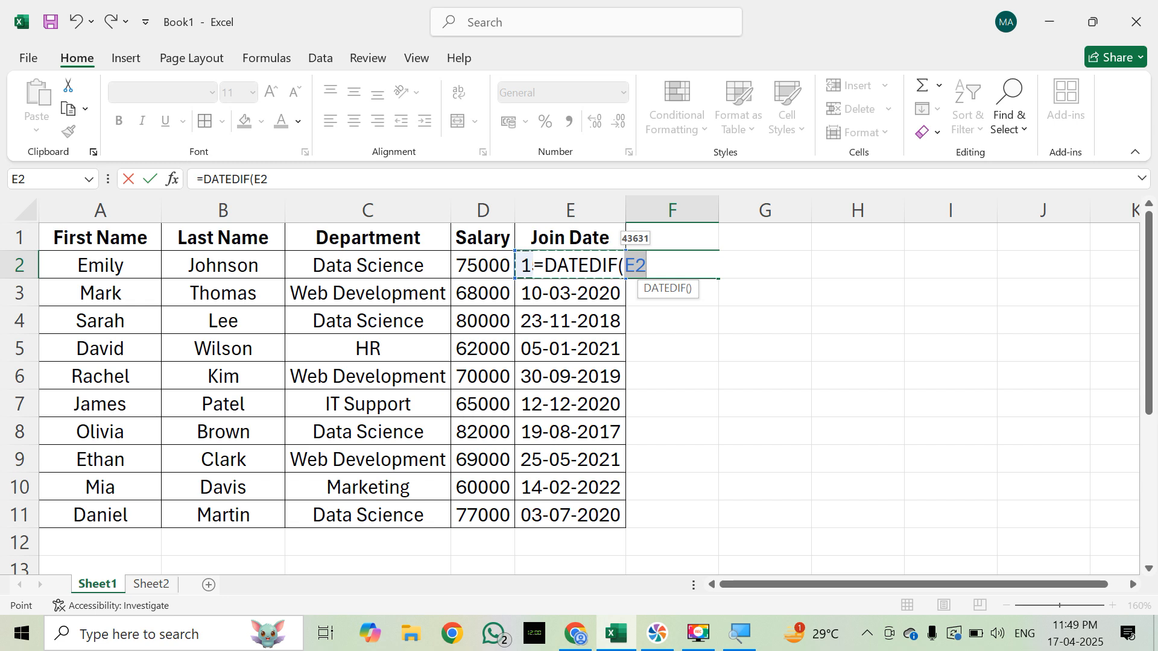
pyautogui.press('Escape')
# Step: Widen the Join Date column to nearly twice its width
pyautogui.click(669, 341)
pyautogui.moveTo(628, 210); pyautogui.dragTo(719, 211)
pyautogui.click(747, 264)
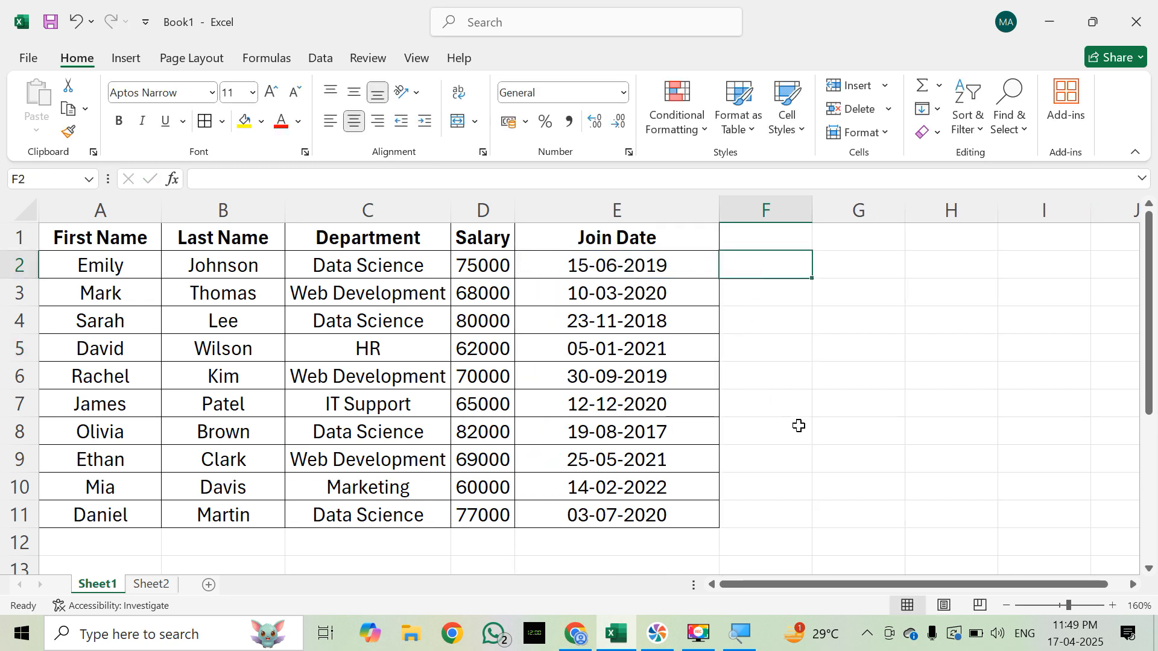
pyautogui.click(832, 272)
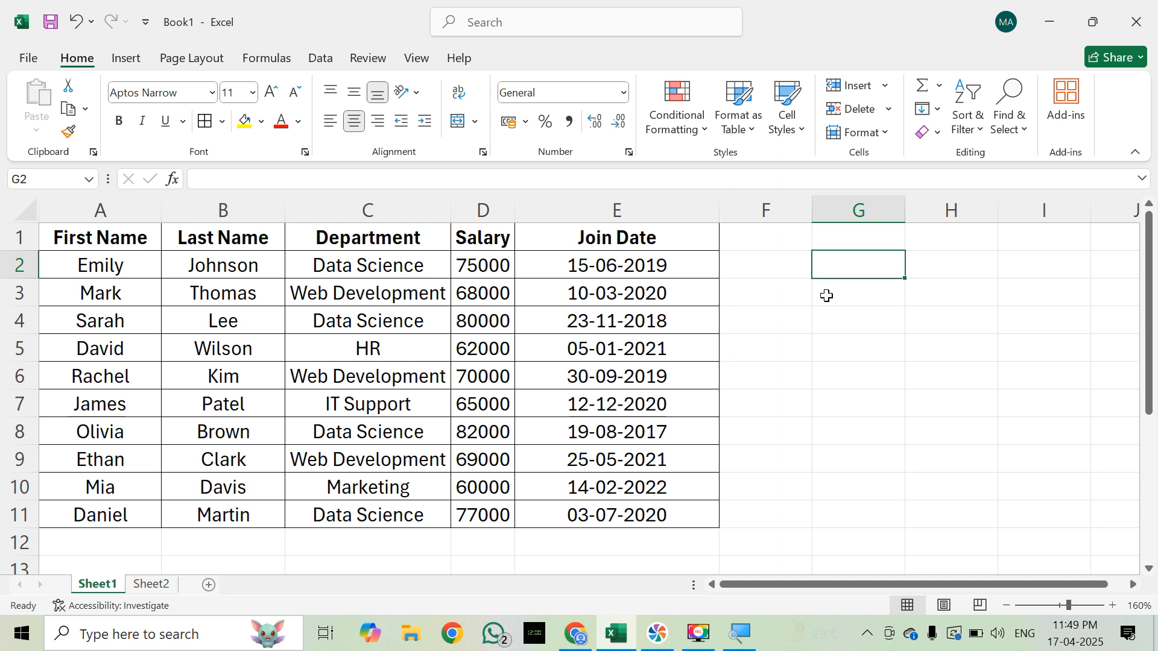
pyautogui.write('=')
pyautogui.press('Escape')
pyautogui.press('Left')
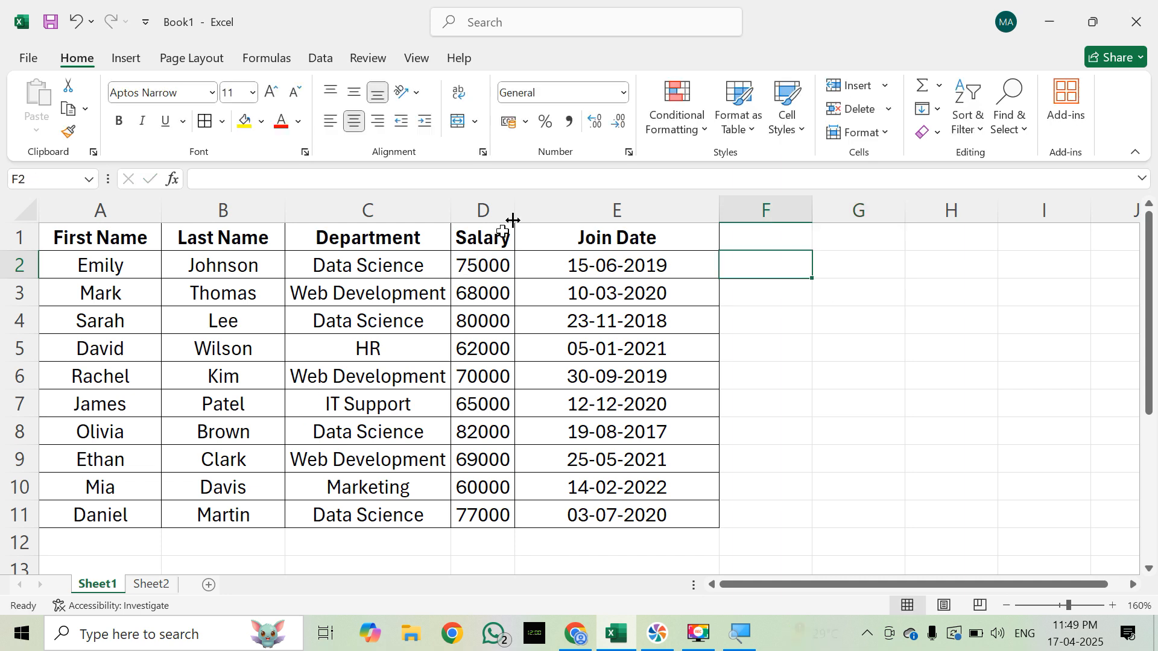
# Step: Left-align the whole Join Date column
pyautogui.click(530, 209)
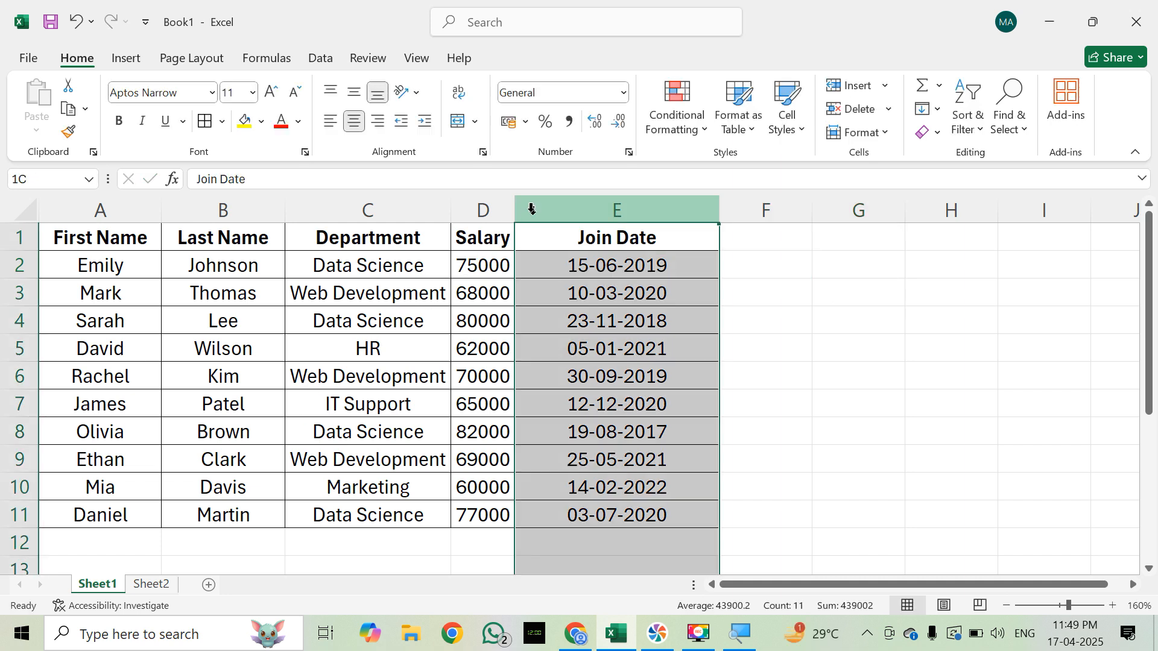
pyautogui.click(329, 122)
pyautogui.click(755, 273)
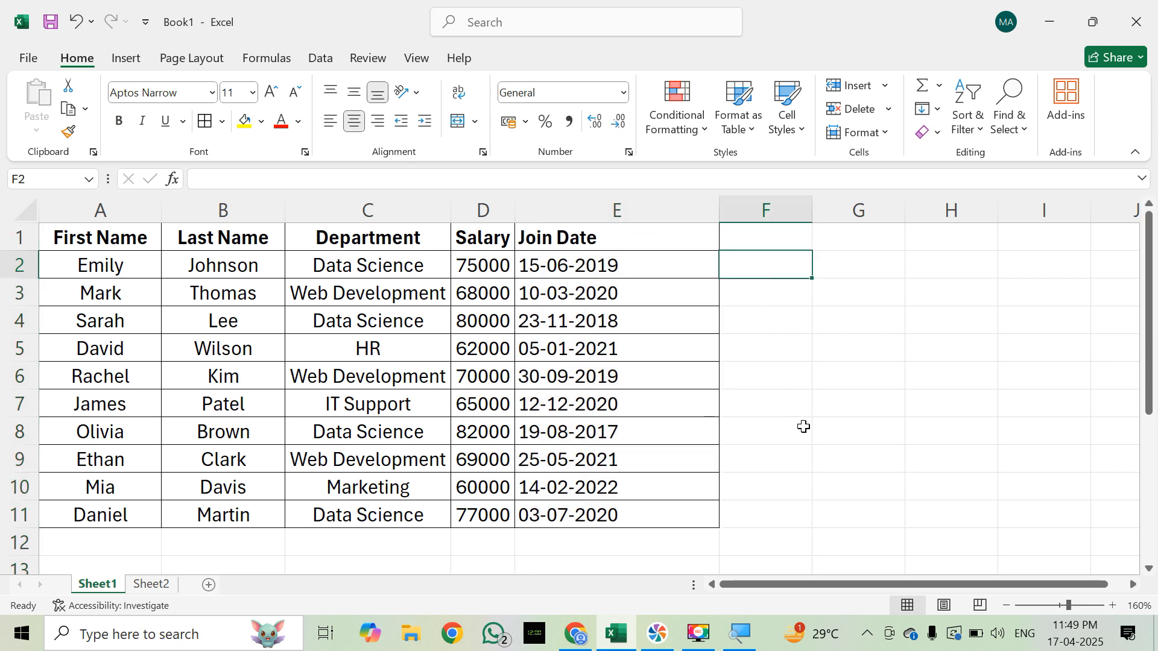
pyautogui.write('=DATEF')
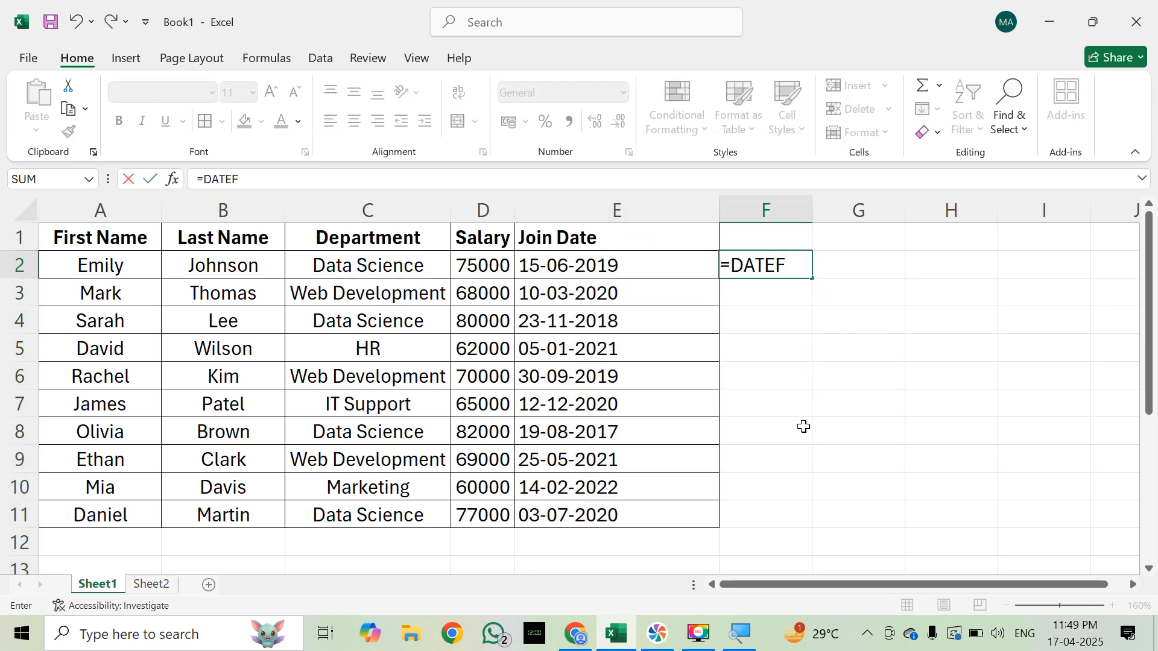
pyautogui.press('BackSpace')
pyautogui.write('DIF(')
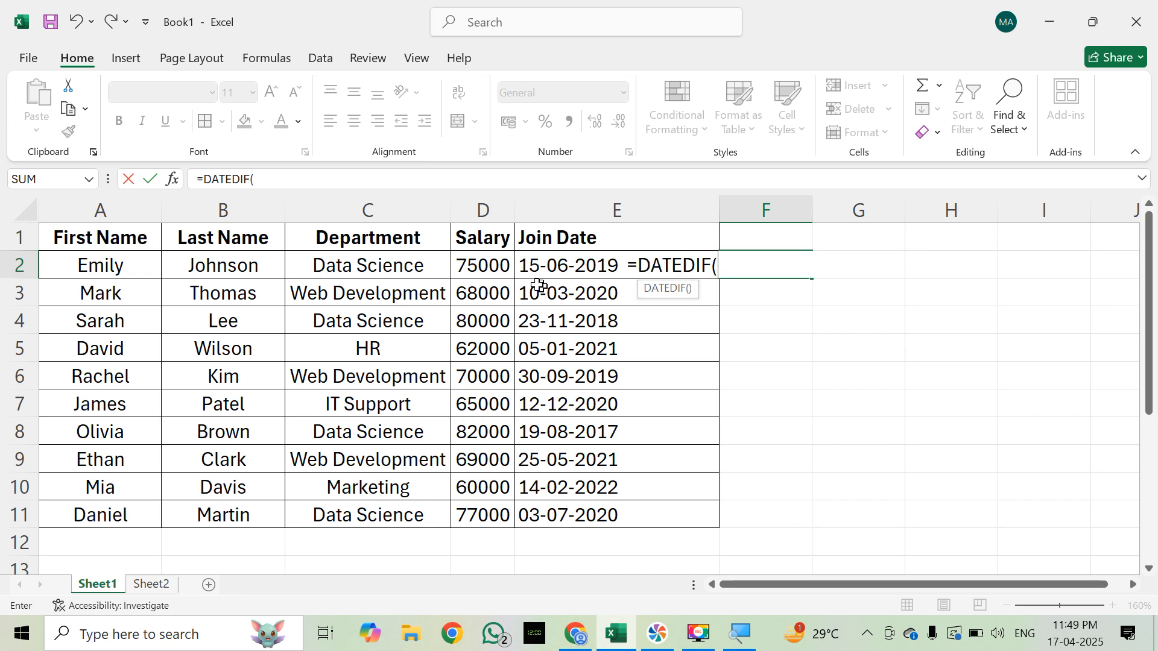
pyautogui.click(526, 265)
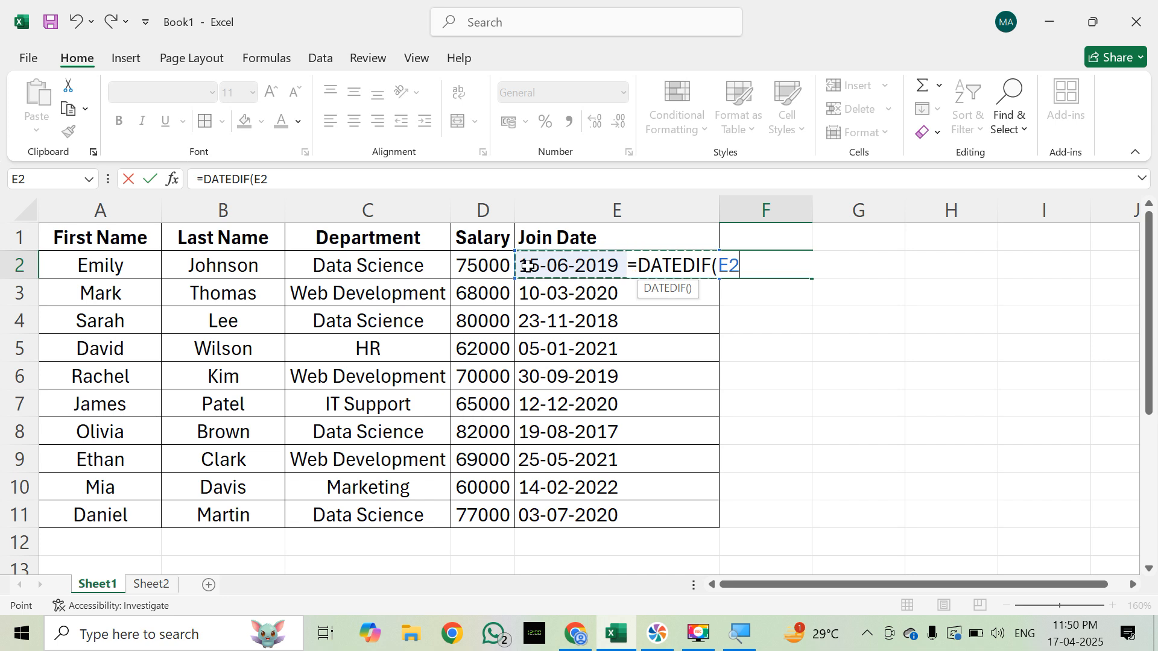
pyautogui.write(',')
pyautogui.press('Escape')
pyautogui.press('Right')
pyautogui.press('Left')
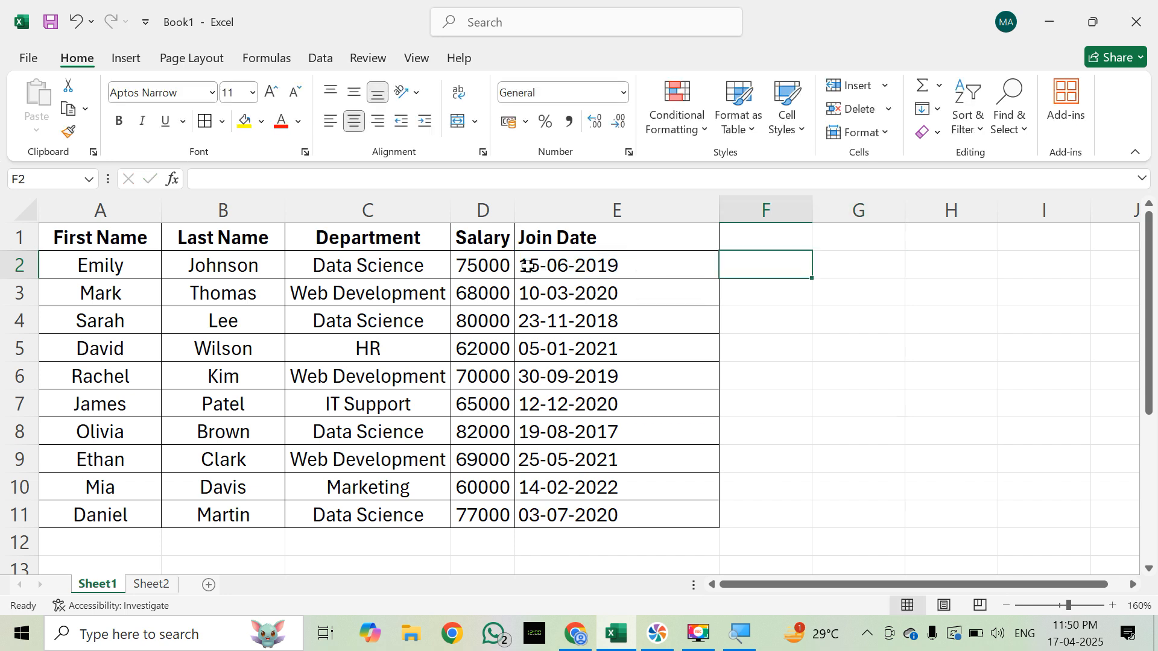
# Step: Try the formula =TODAY() in G2 to show the current date, and clear the cell again
pyautogui.press('Right')
pyautogui.write('=TO')
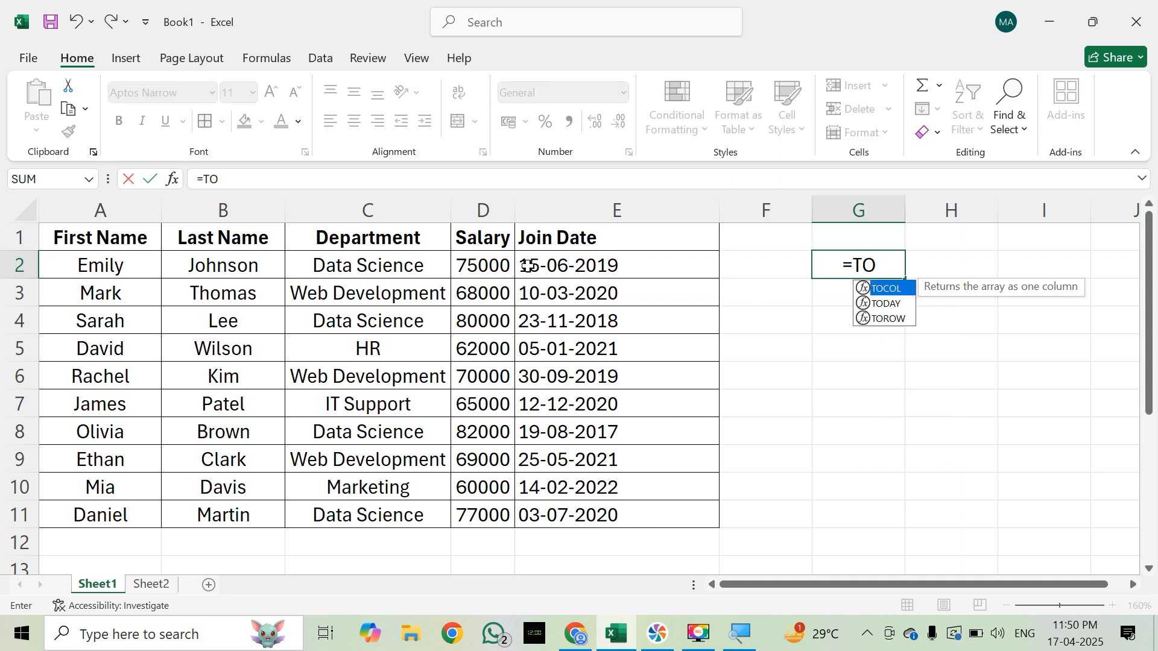
pyautogui.write('DAY()')
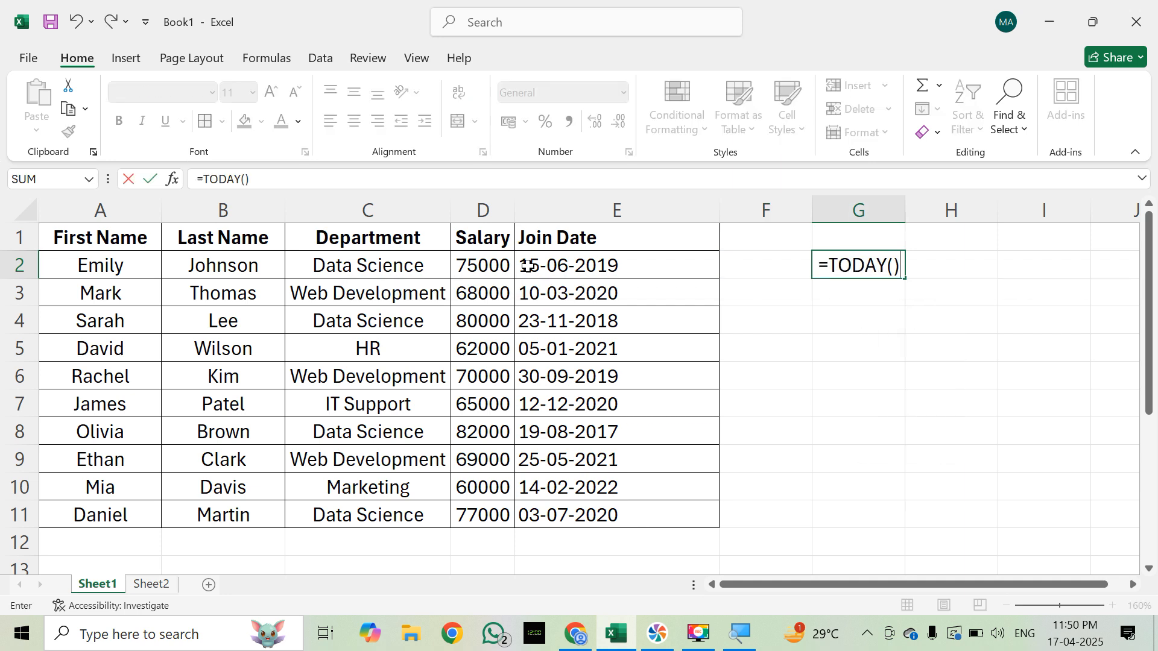
pyautogui.press('Return')
pyautogui.press('Up')
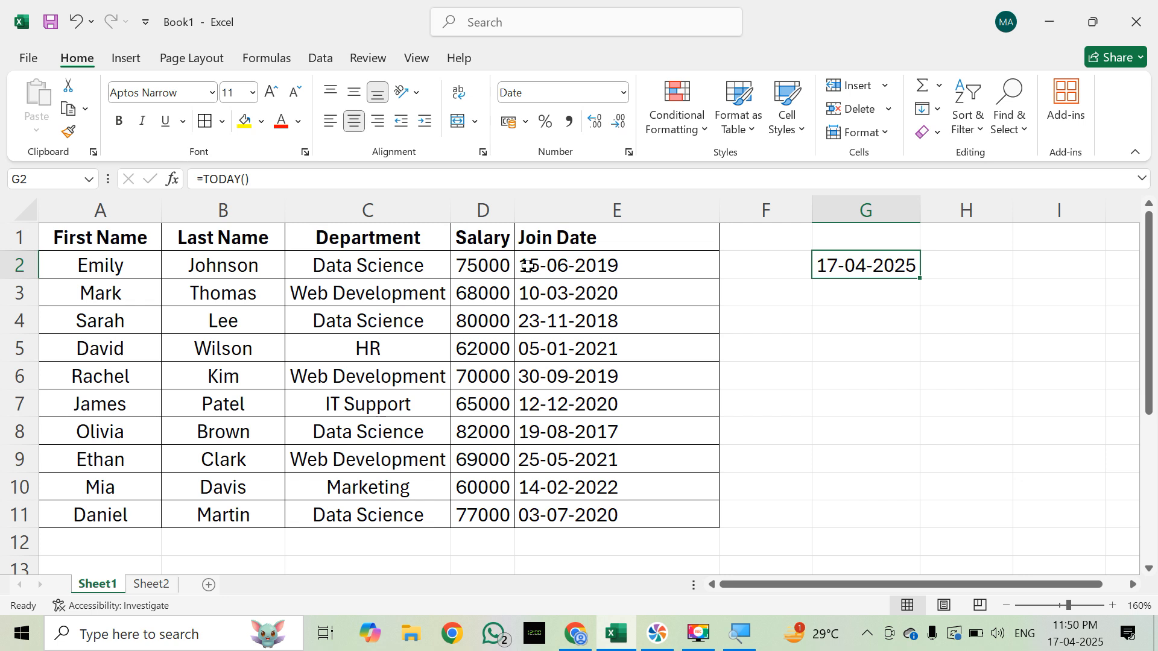
pyautogui.press('Left')
pyautogui.press('Right')
pyautogui.press('Delete')
# Step: Enter =DATEDIF(E2,TODAY(),"Y") in F2 to calculate the first employee's completed years since joining
pyautogui.press('Left')
pyautogui.write('=DAT')
pyautogui.write('EDIF')
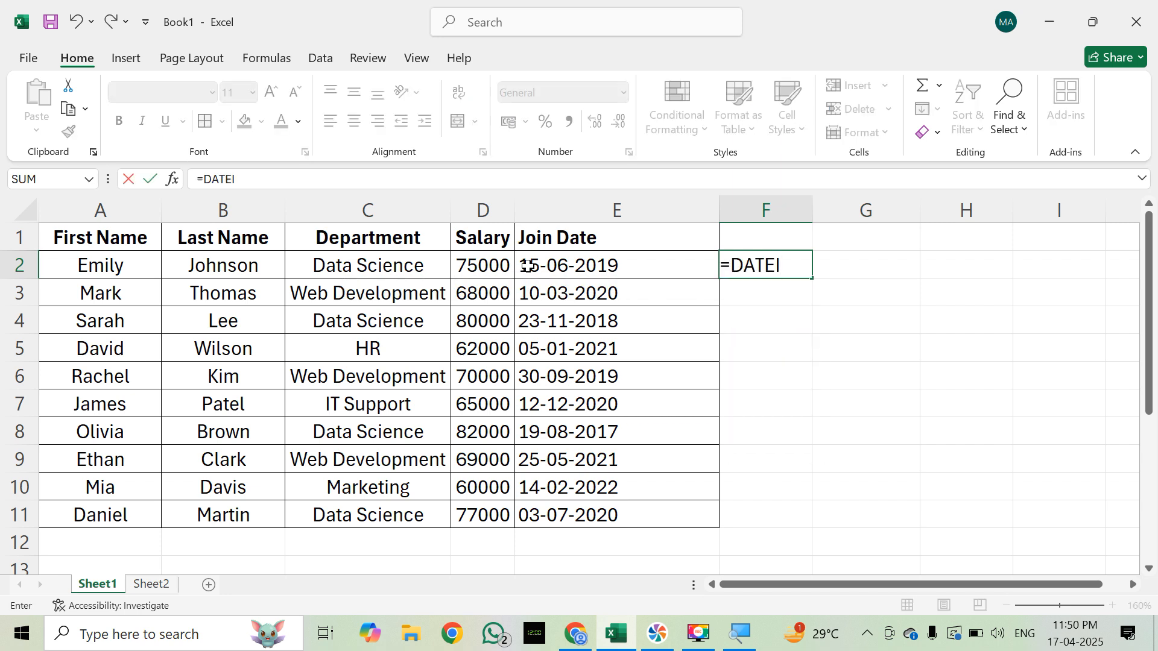
pyautogui.write('(')
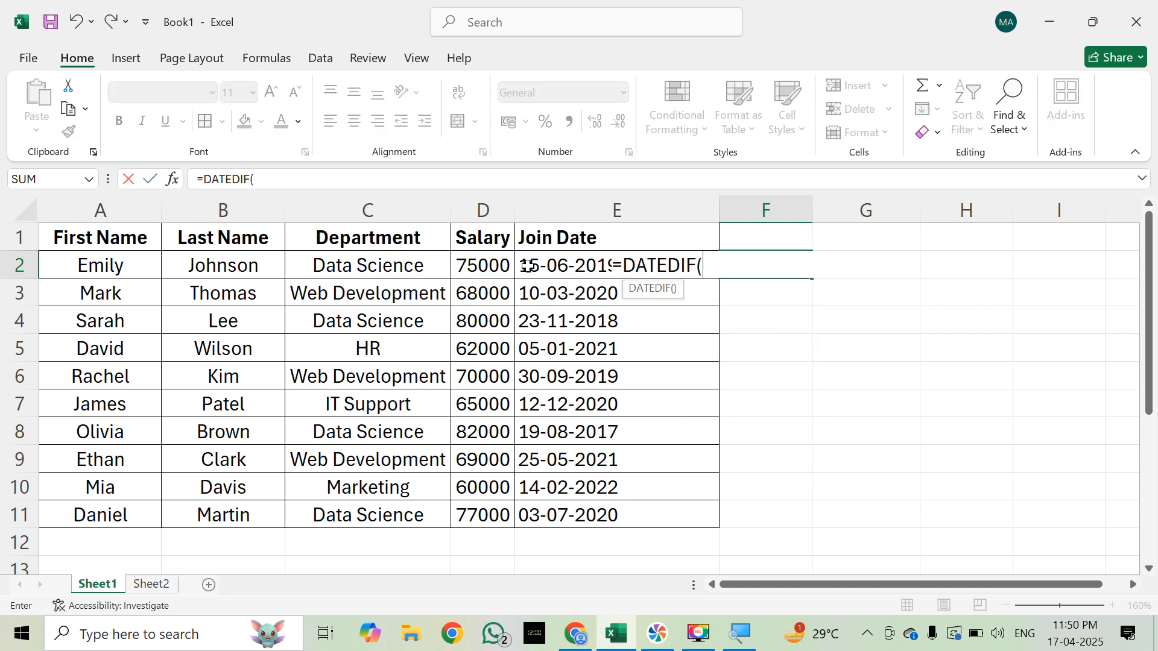
pyautogui.click(527, 265)
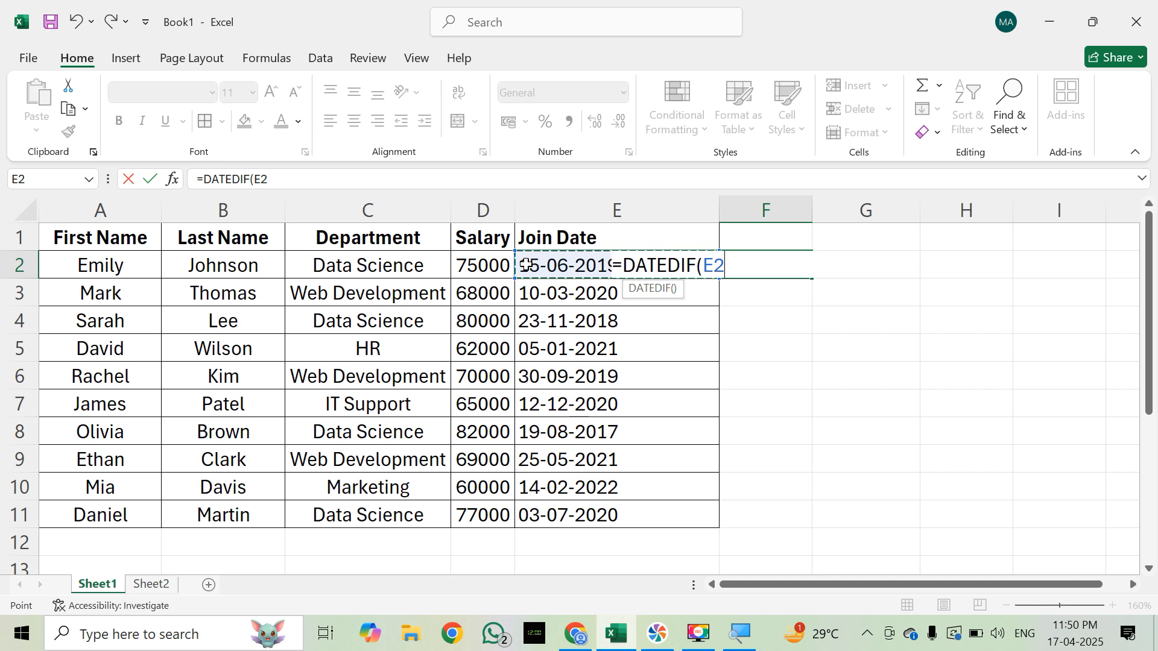
pyautogui.write(',TODAY')
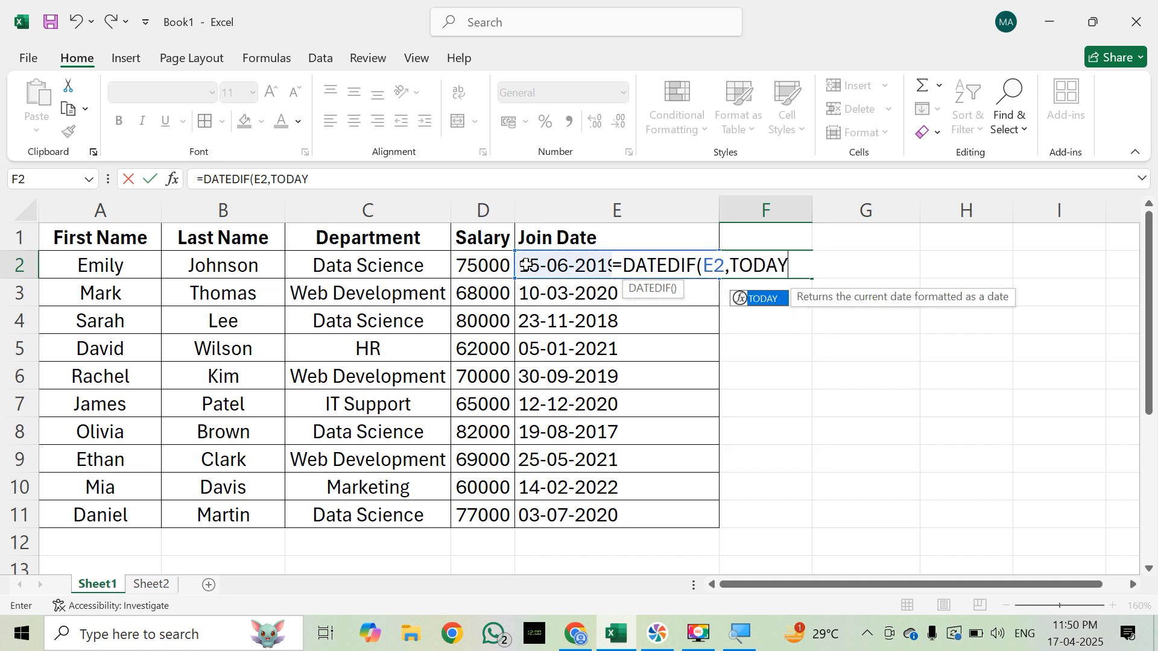
pyautogui.write('()')
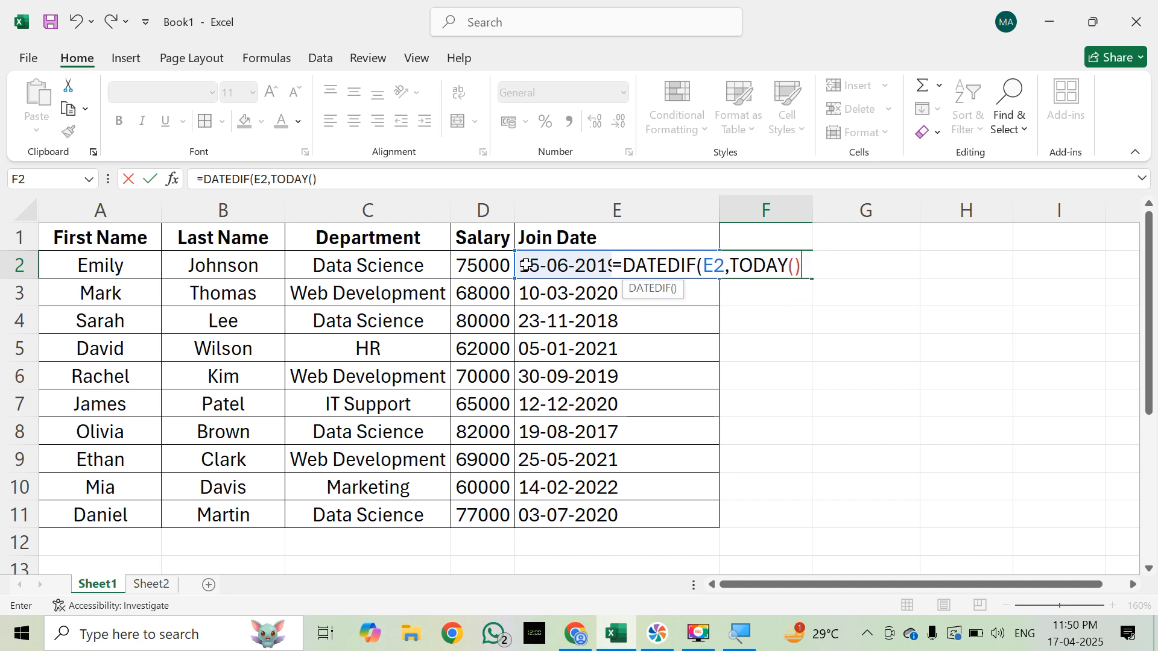
pyautogui.write(',"y')
pyautogui.press('BackSpace')
pyautogui.write('Y")')
pyautogui.press('Return')
pyautogui.press('Up')
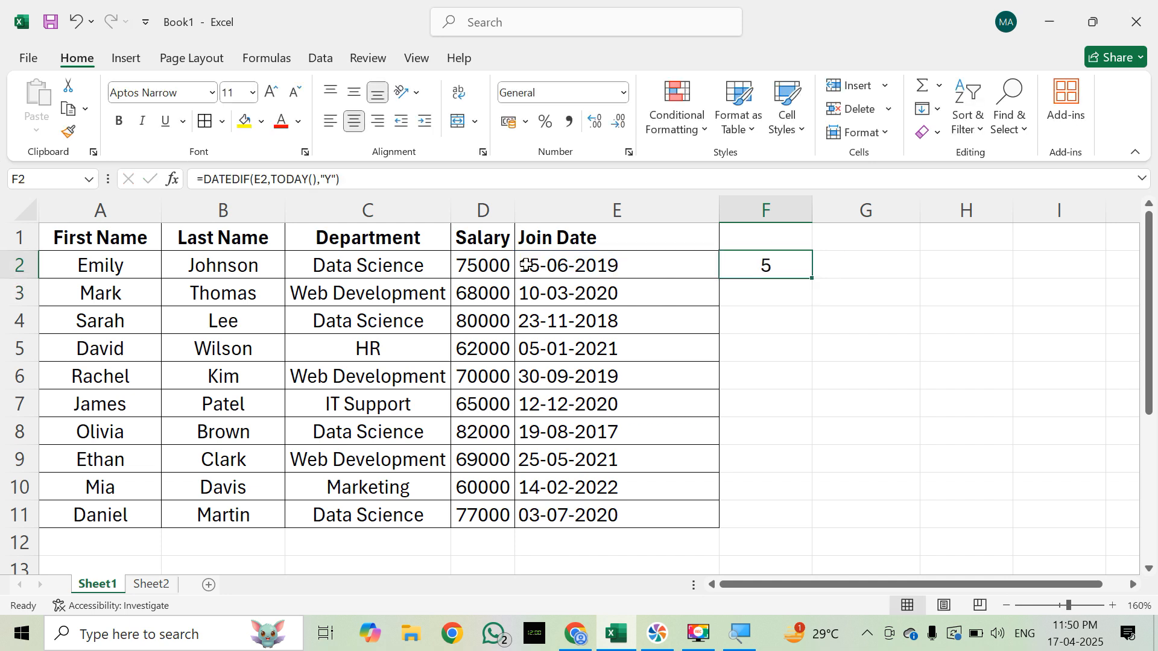
pyautogui.press('Left')
pyautogui.press('Left')
pyautogui.press('Left')
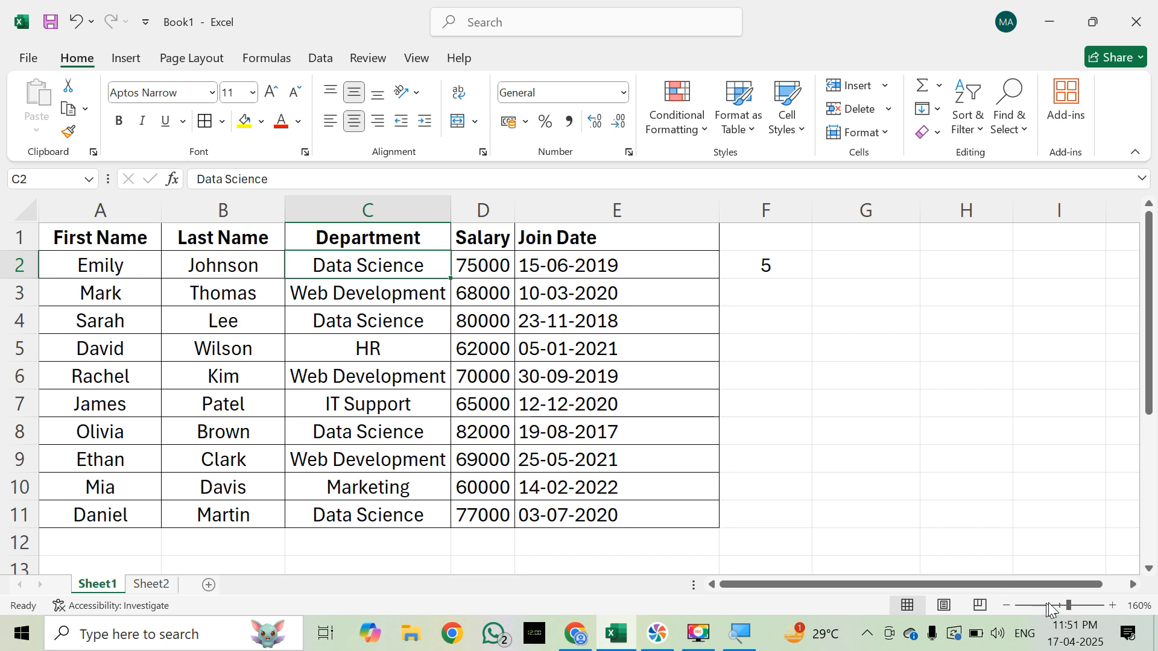
pyautogui.click(1090, 602)
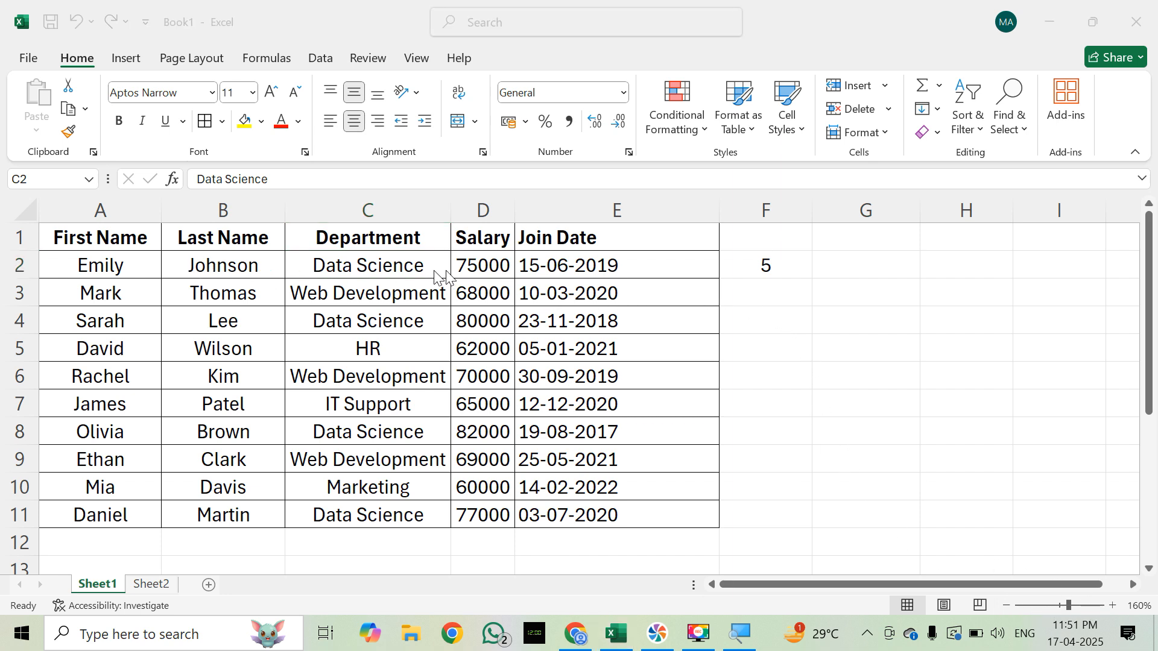
# Step: Fill the years formula from F2 down through F11 for all employees
pyautogui.click(756, 272)
pyautogui.click(756, 271)
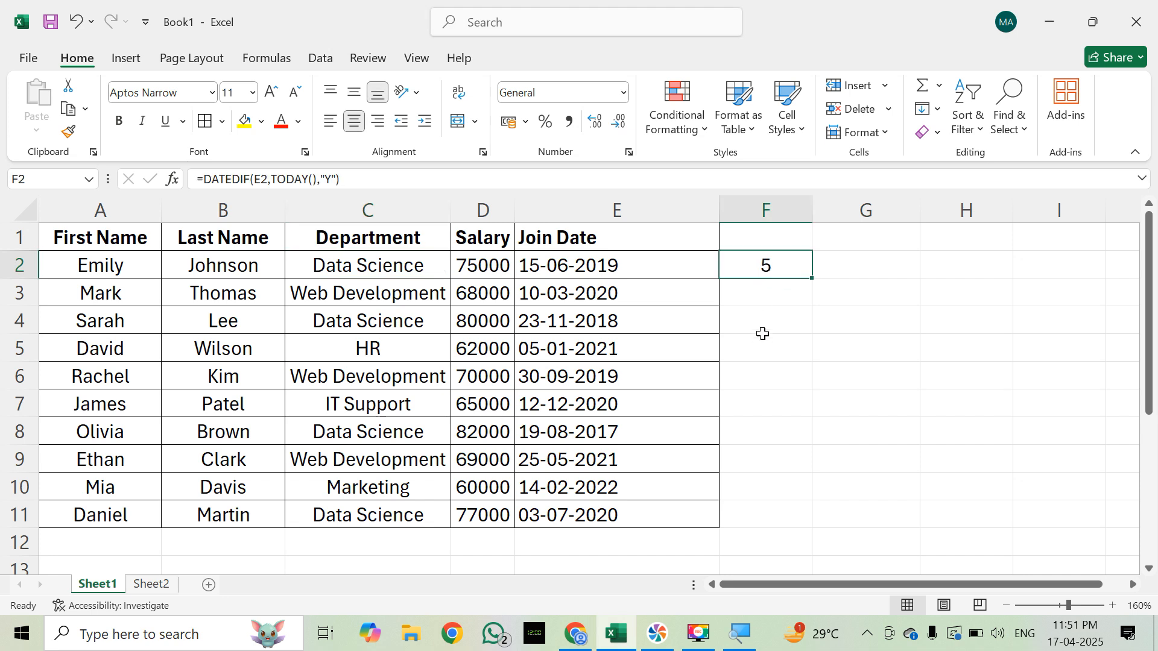
pyautogui.hotkey('shift', 'Down')
pyautogui.hotkey('shift', 'Down')
pyautogui.hotkey('shift', 'Down')
pyautogui.hotkey('shift', 'Down')
pyautogui.hotkey('shift', 'Down')
pyautogui.hotkey('shift', 'Down')
pyautogui.hotkey('shift', 'Down')
pyautogui.hotkey('shift', 'Down')
pyautogui.hotkey('shift', 'Down')
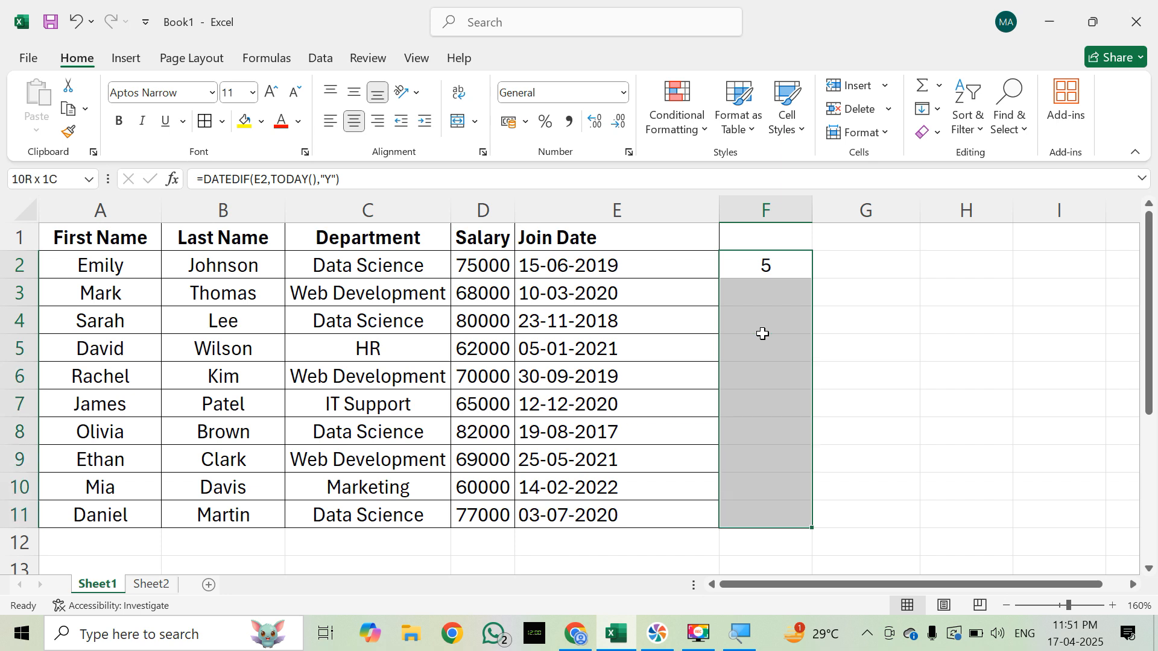
pyautogui.hotkey('ctrl', 'd')
pyautogui.press('Down')
pyautogui.press('Down')
pyautogui.press('Down')
pyautogui.press('Up')
pyautogui.press('Up')
pyautogui.press('Up')
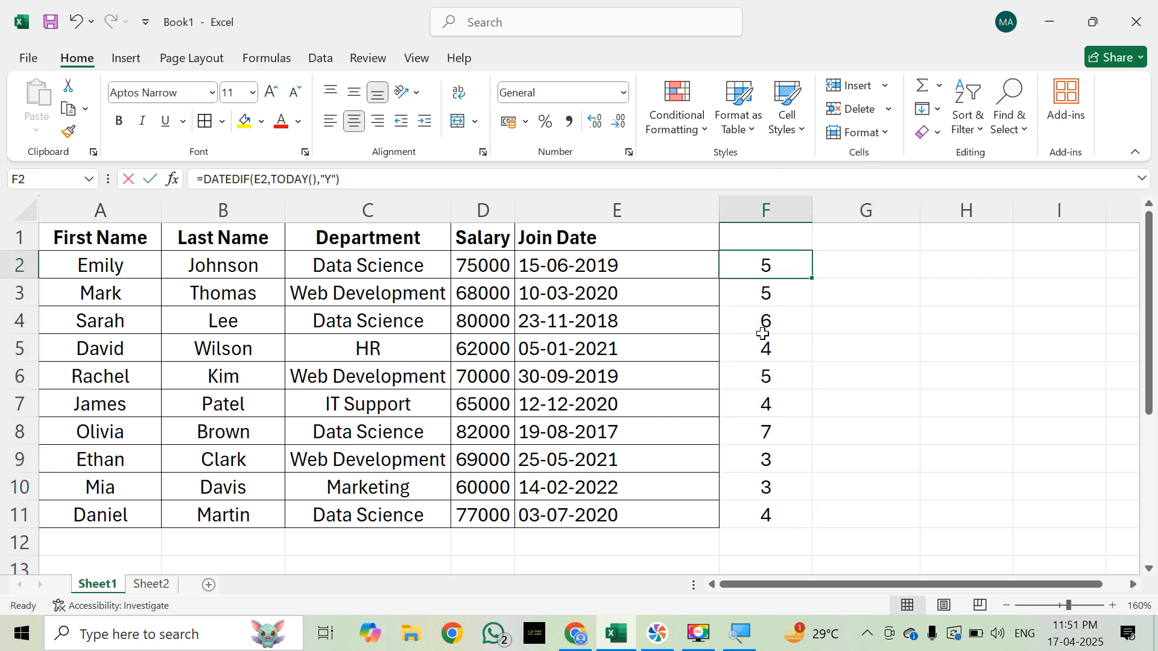
# Step: Examine the arguments of the DATEDIF formula in F2 without changing it
pyautogui.press('F2')
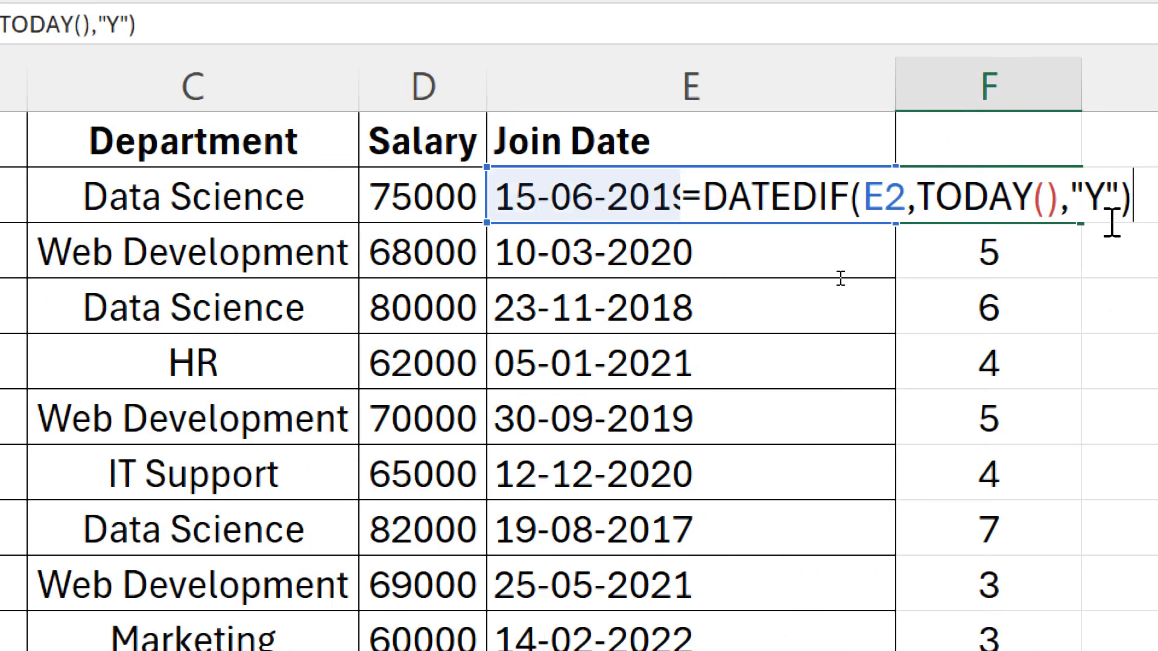
pyautogui.press('Escape')
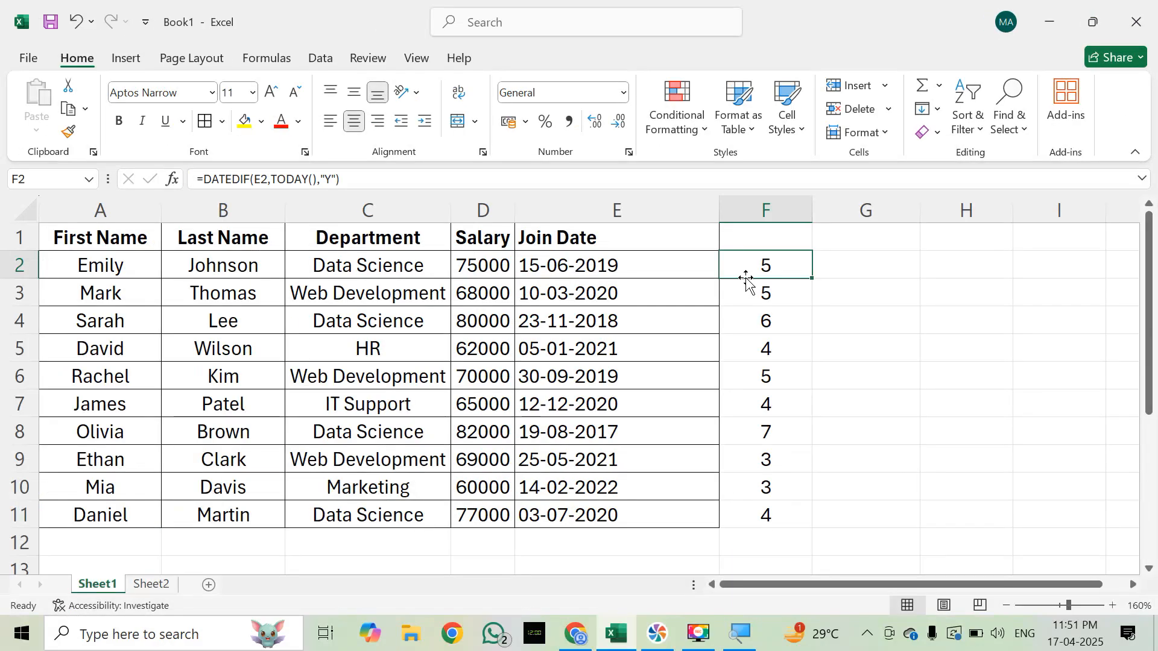
pyautogui.press('Right')
pyautogui.click(746, 278)
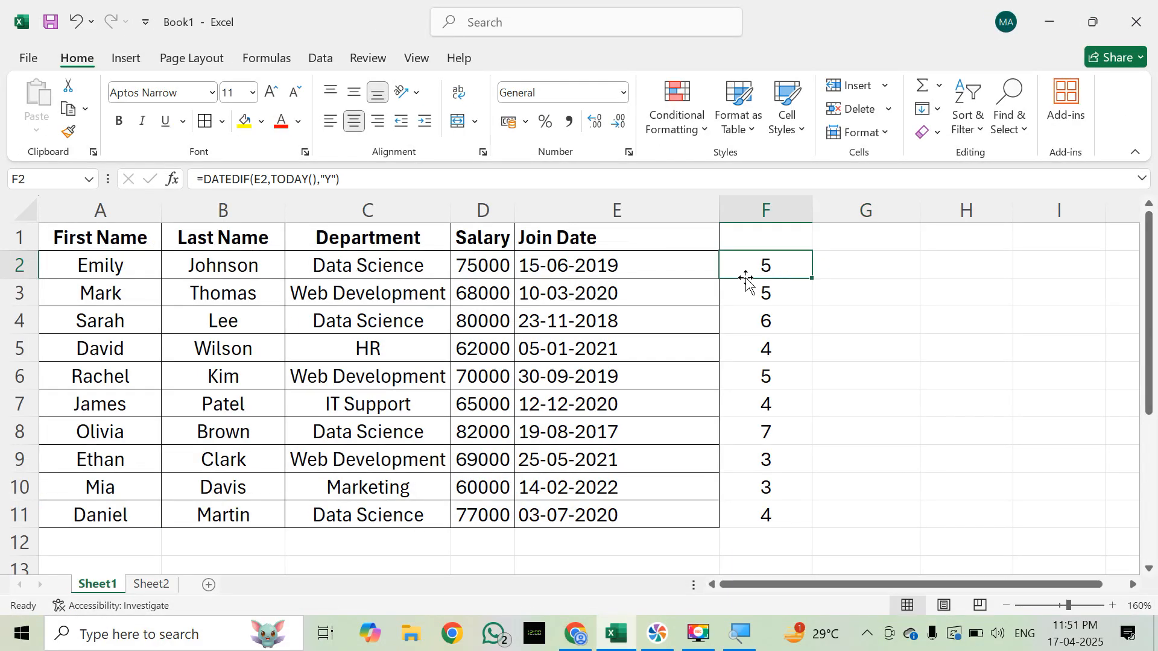
pyautogui.press('Right')
pyautogui.click(746, 277)
pyautogui.press('Right')
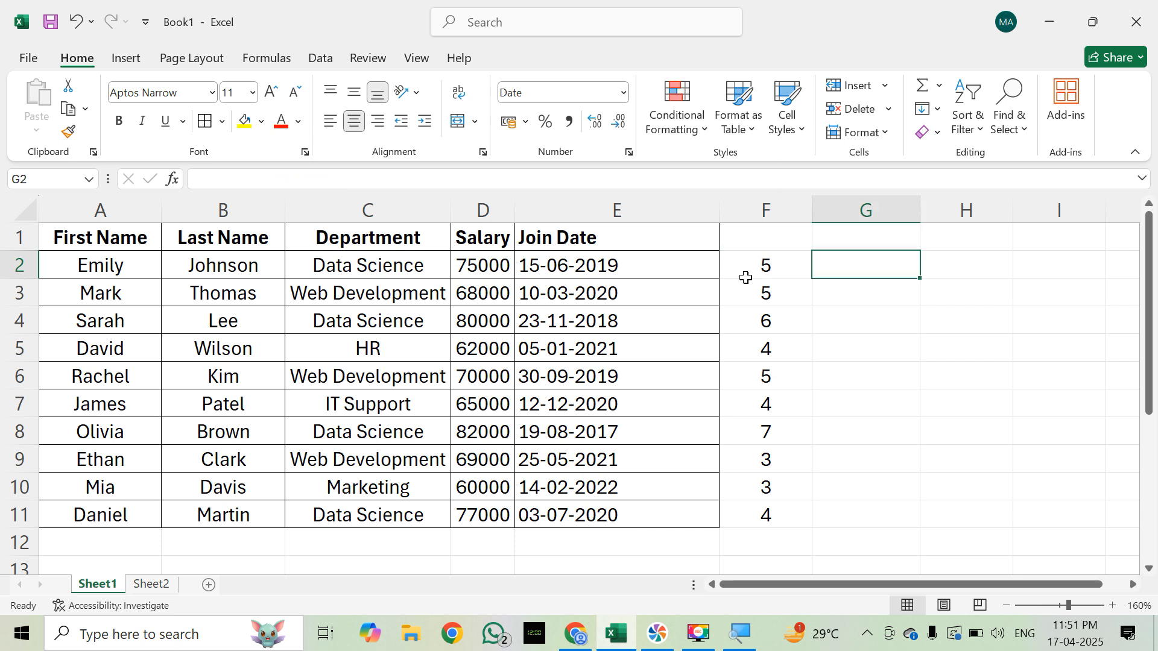
pyautogui.write('=DATE')
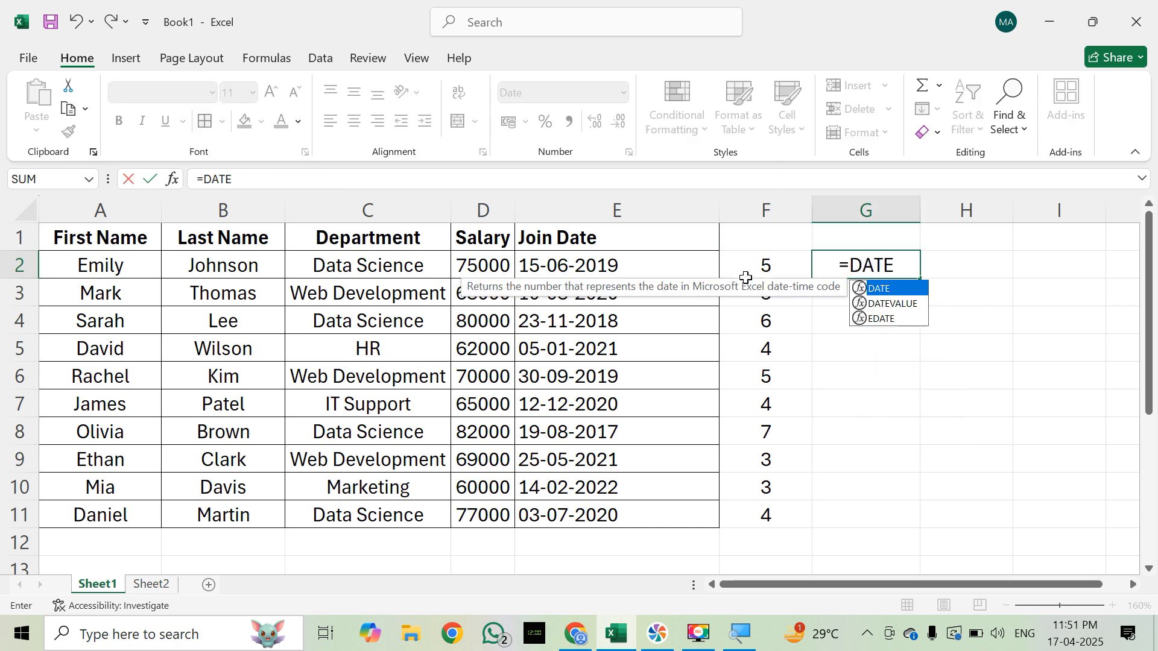
pyautogui.write('DIF')
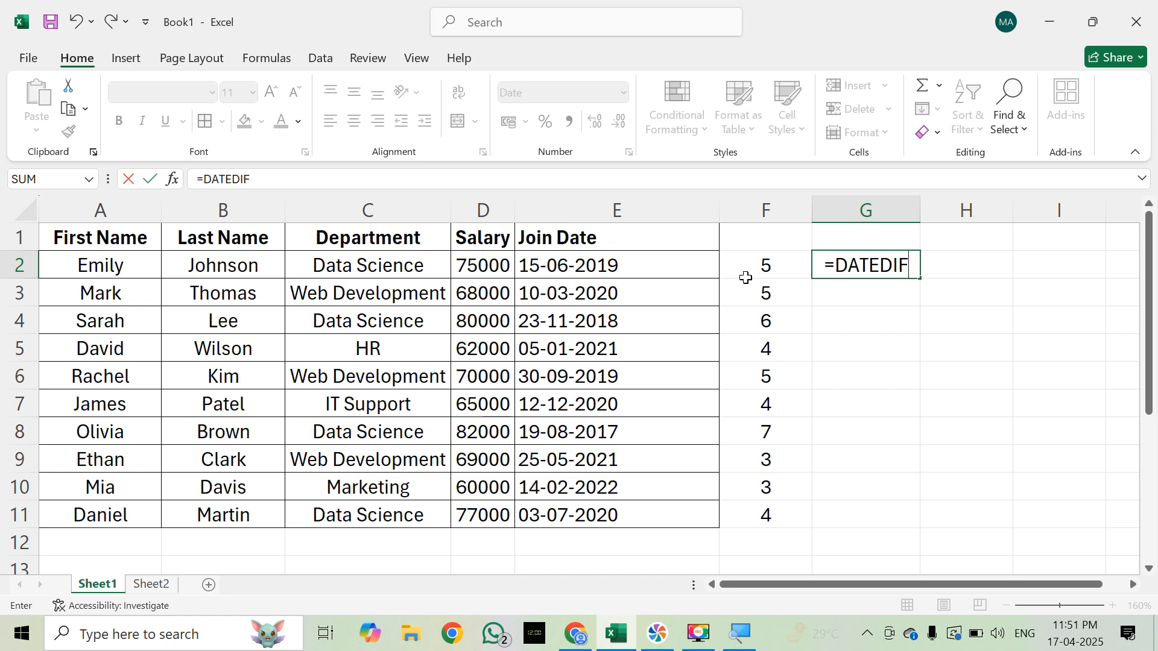
pyautogui.write('(')
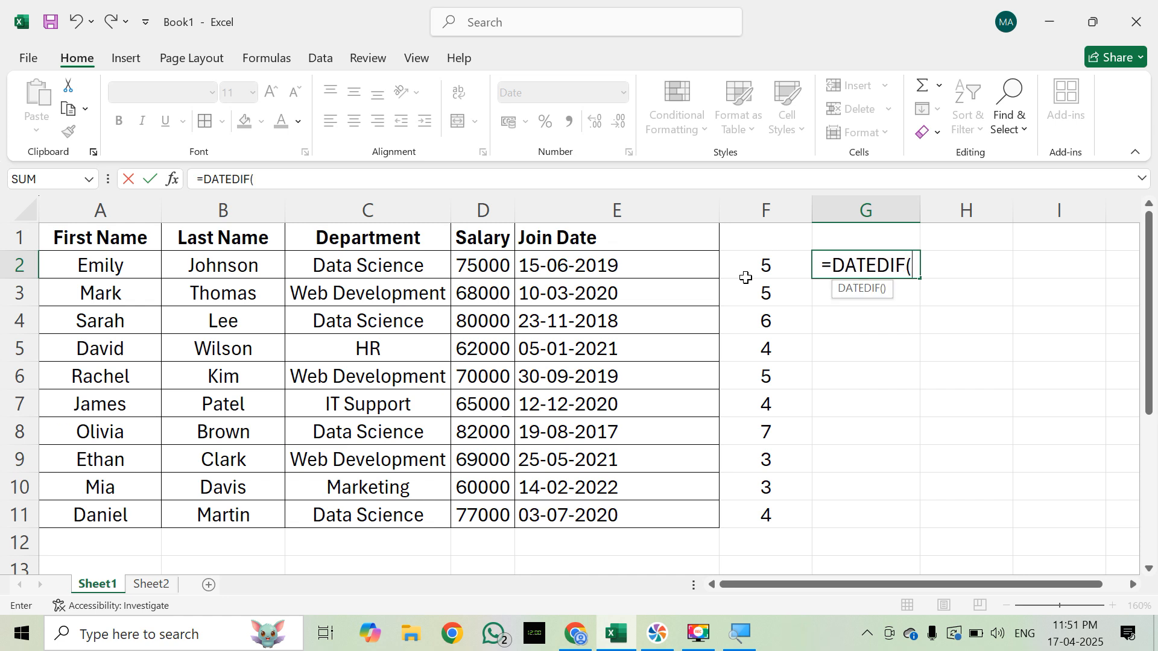
pyautogui.press('Escape')
# Step: Copy the DATEDIF formula text from F2 and enter it in G2, still referring to E2
pyautogui.click(746, 274)
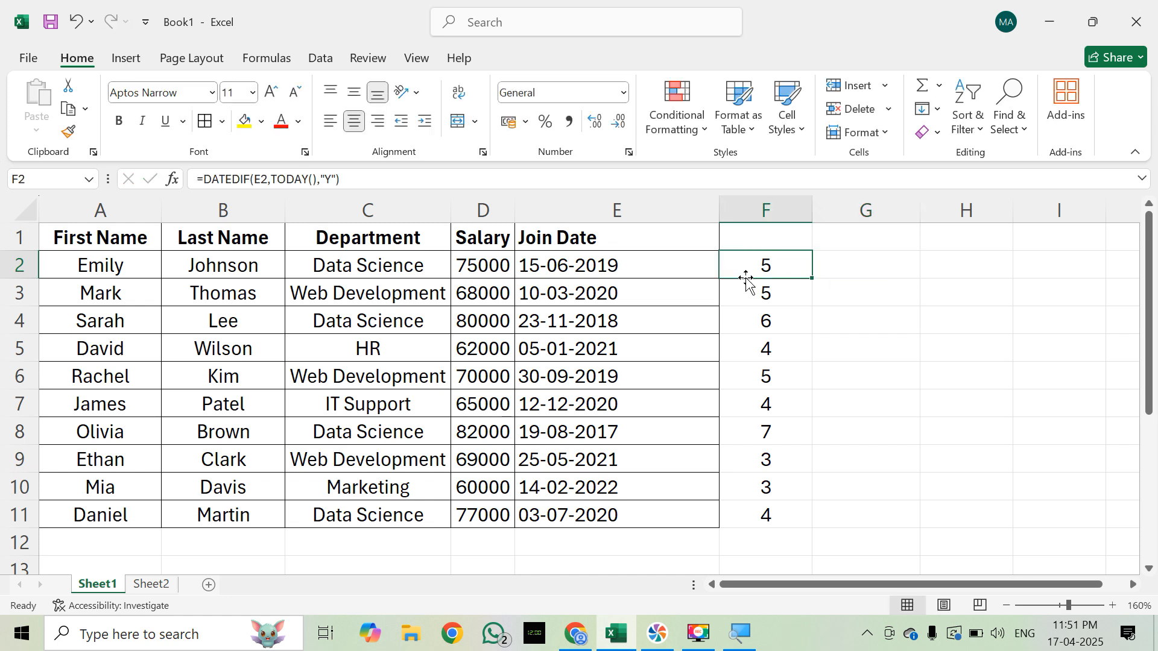
pyautogui.press('F2')
pyautogui.hotkey('shift', 'Left')
pyautogui.hotkey('shift', 'Left')
pyautogui.hotkey('shift', 'Left')
pyautogui.hotkey('shift', 'Left')
pyautogui.hotkey('shift', 'Left')
pyautogui.hotkey('shift', 'Left')
pyautogui.hotkey('shift', 'Left')
pyautogui.hotkey('shift', 'Left')
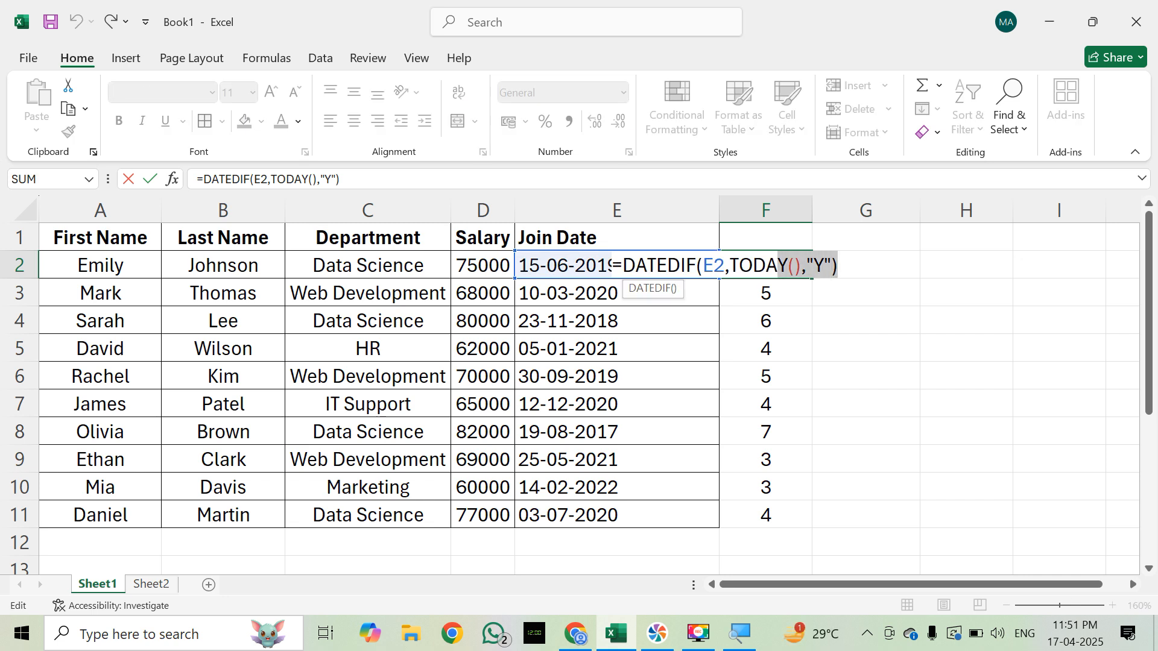
pyautogui.hotkey('shift', 'Left')
pyautogui.hotkey('shift', 'Left')
pyautogui.hotkey('shift', 'Left')
pyautogui.hotkey('shift', 'Left')
pyautogui.hotkey('shift', 'Left')
pyautogui.hotkey('shift', 'Left')
pyautogui.hotkey('shift', 'Left')
pyautogui.hotkey('shift', 'Left')
pyautogui.hotkey('shift', 'Left')
pyautogui.hotkey('shift', 'Left')
pyautogui.hotkey('shift', 'Left')
pyautogui.hotkey('shift', 'Left')
pyautogui.hotkey('shift', 'Left')
pyautogui.hotkey('shift', 'Left')
pyautogui.hotkey('shift', 'Left')
pyautogui.hotkey('shift', 'Left')
pyautogui.hotkey('shift', 'Left')
pyautogui.hotkey('shift', 'Right')
pyautogui.hotkey('ctrl', 'c')
pyautogui.press('Escape')
pyautogui.press('Right')
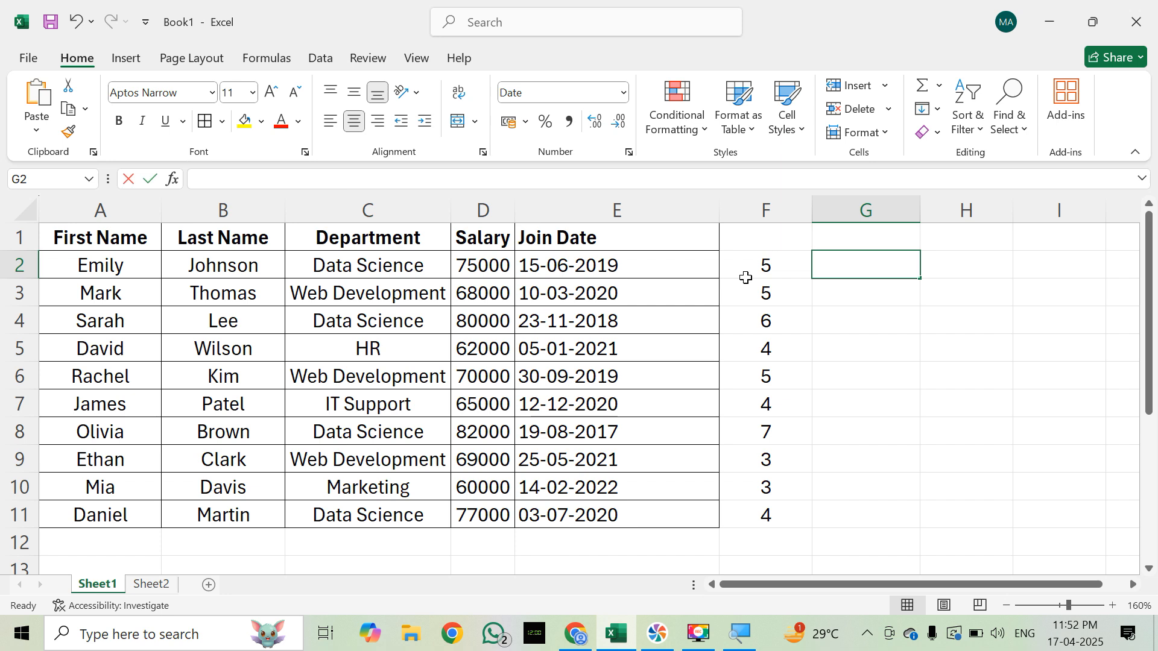
pyautogui.write('=')
pyautogui.hotkey('ctrl', 'v')
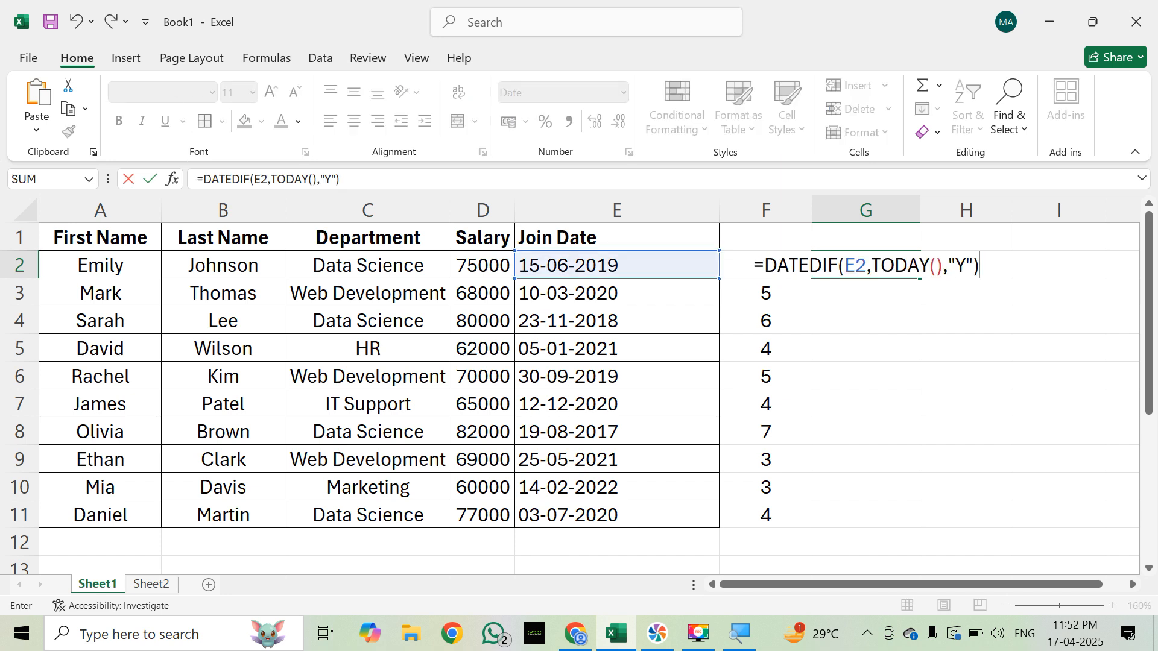
pyautogui.click(746, 277)
pyautogui.press('Left')
pyautogui.press('Right')
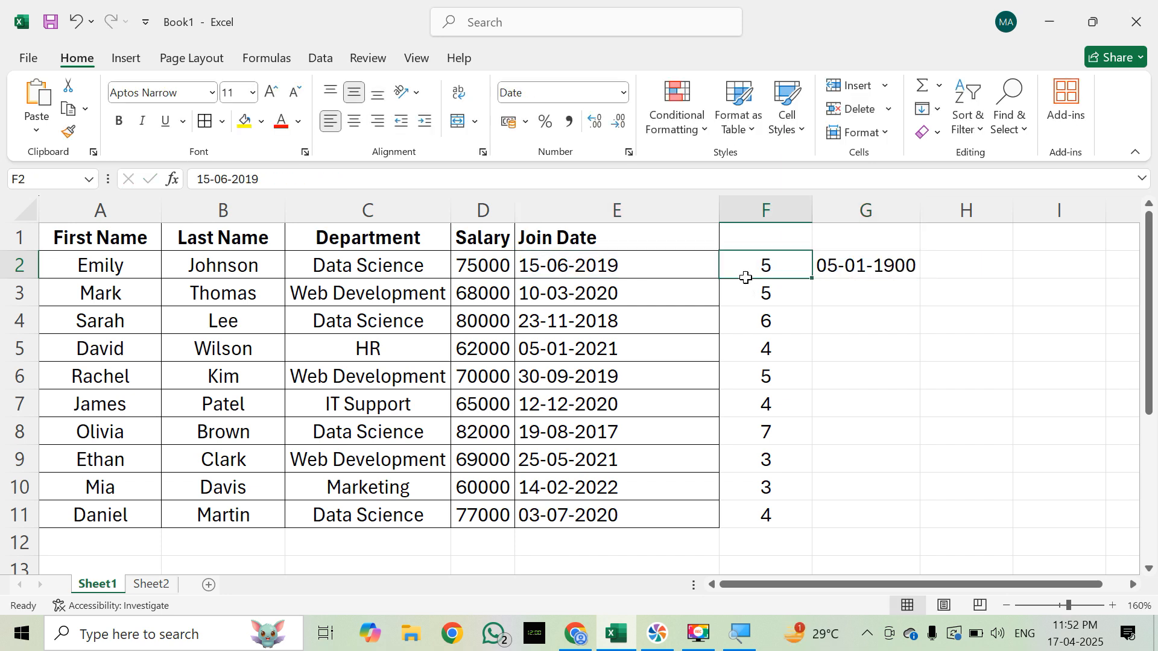
# Step: Change the unit argument of the G2 formula to "M" so it reads =DATEDIF(E2,TODAY(),"M")
pyautogui.press('Right')
pyautogui.press('F2')
pyautogui.press('Left')
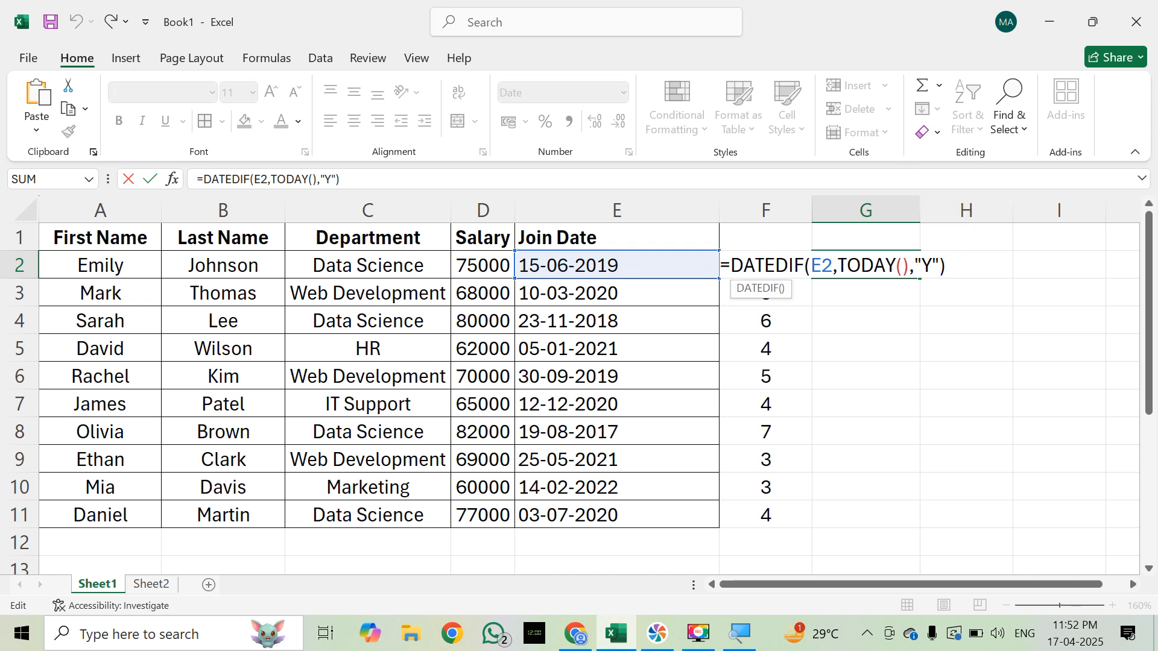
pyautogui.press('BackSpace')
pyautogui.write('M')
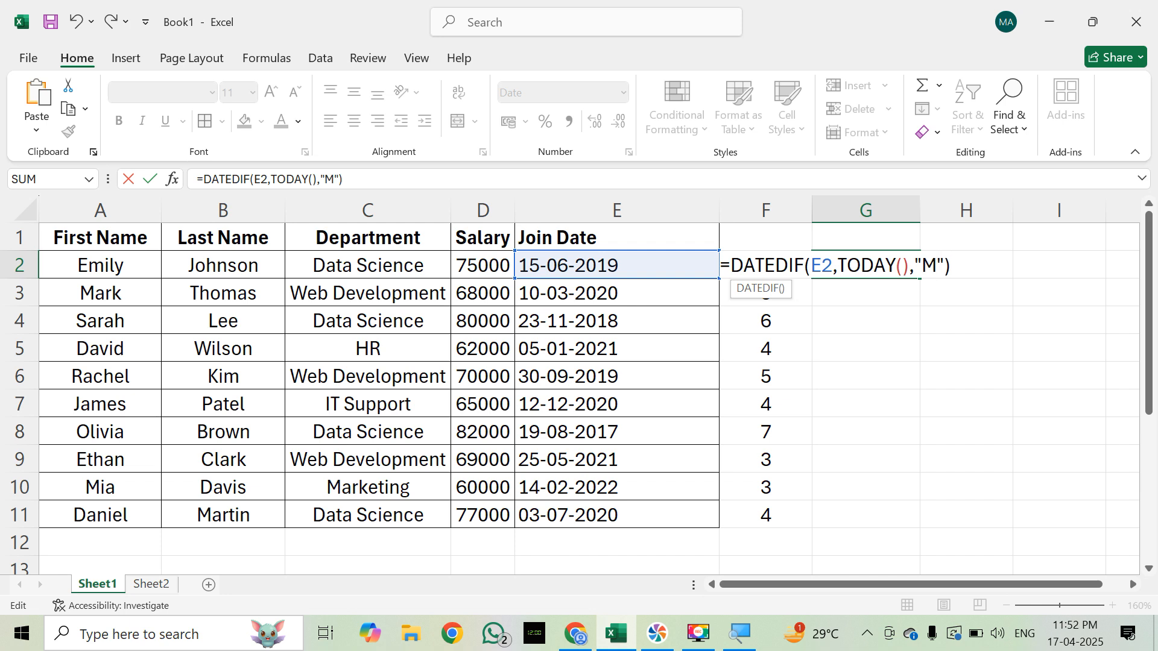
pyautogui.press('Return')
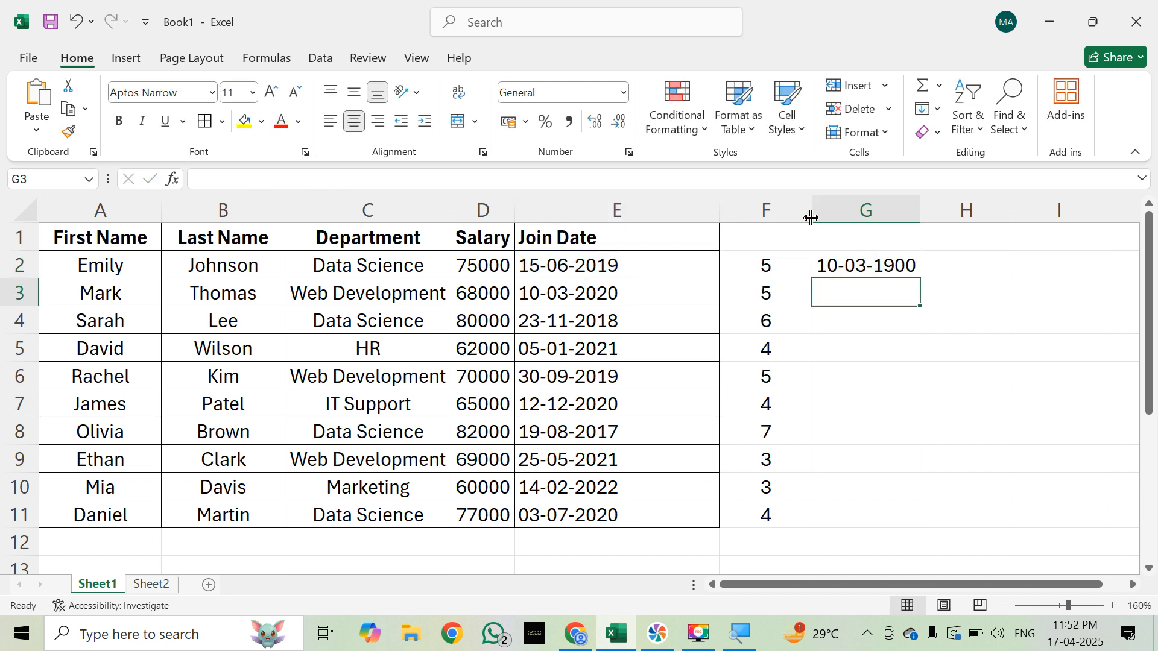
# Step: Set the number format of the whole column G to General
pyautogui.click(833, 213)
pyautogui.click(623, 93)
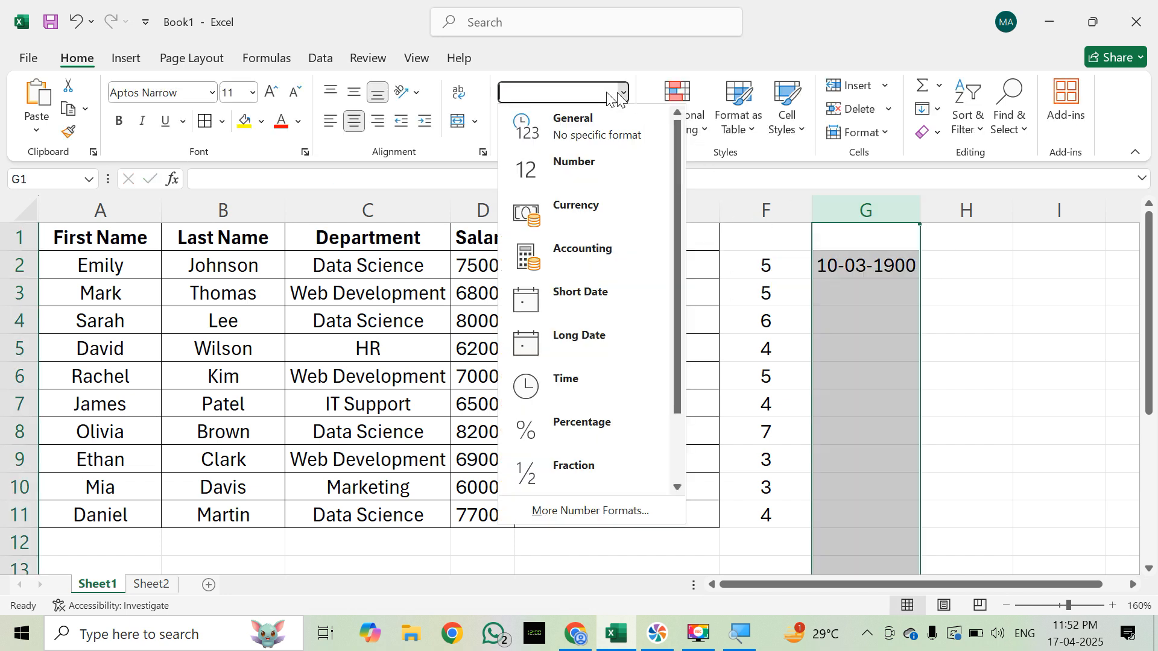
pyautogui.click(573, 128)
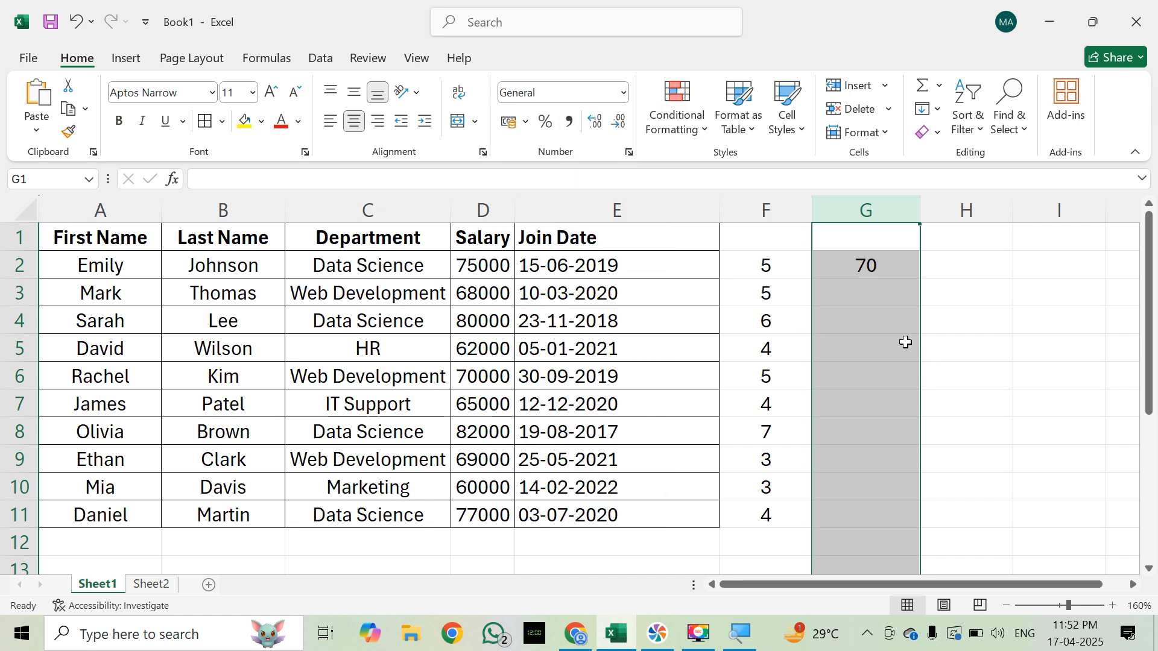
pyautogui.click(905, 342)
pyautogui.click(907, 273)
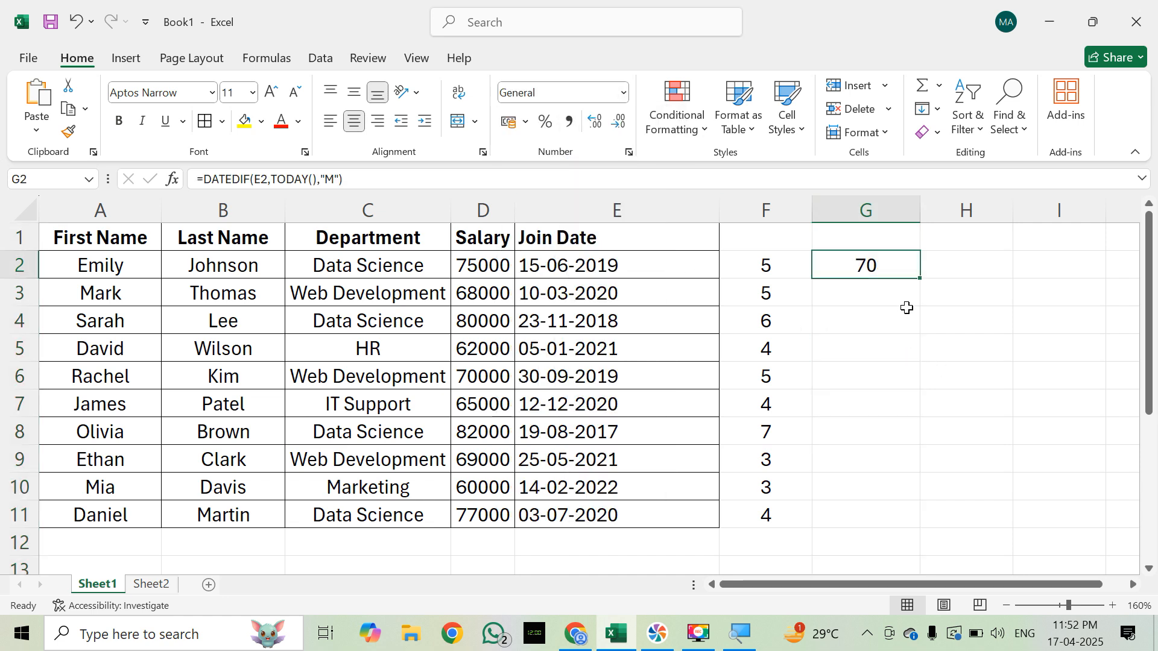
# Step: Compare the join date in E2 with the month-based DATEDIF formula in G2 without changing either cell
pyautogui.press('Right')
pyautogui.press('Left')
pyautogui.press('Left')
pyautogui.press('Left')
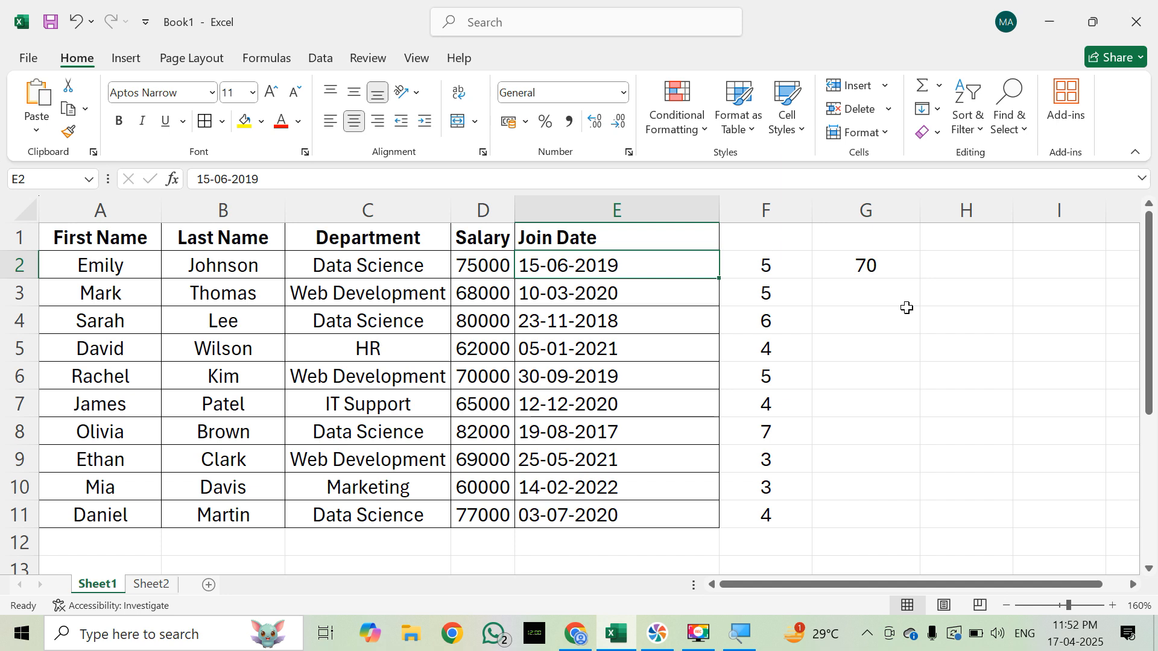
pyautogui.press('Right')
pyautogui.press('Right')
pyautogui.press('F2')
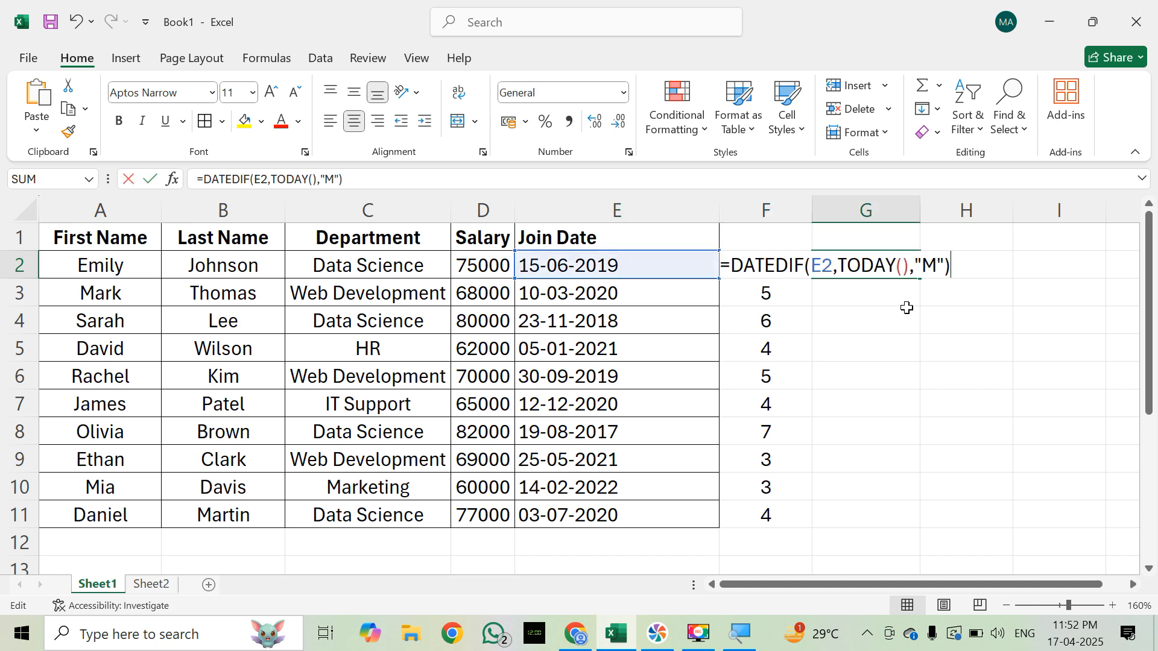
pyautogui.press('Left')
pyautogui.press('Left')
pyautogui.press('Escape')
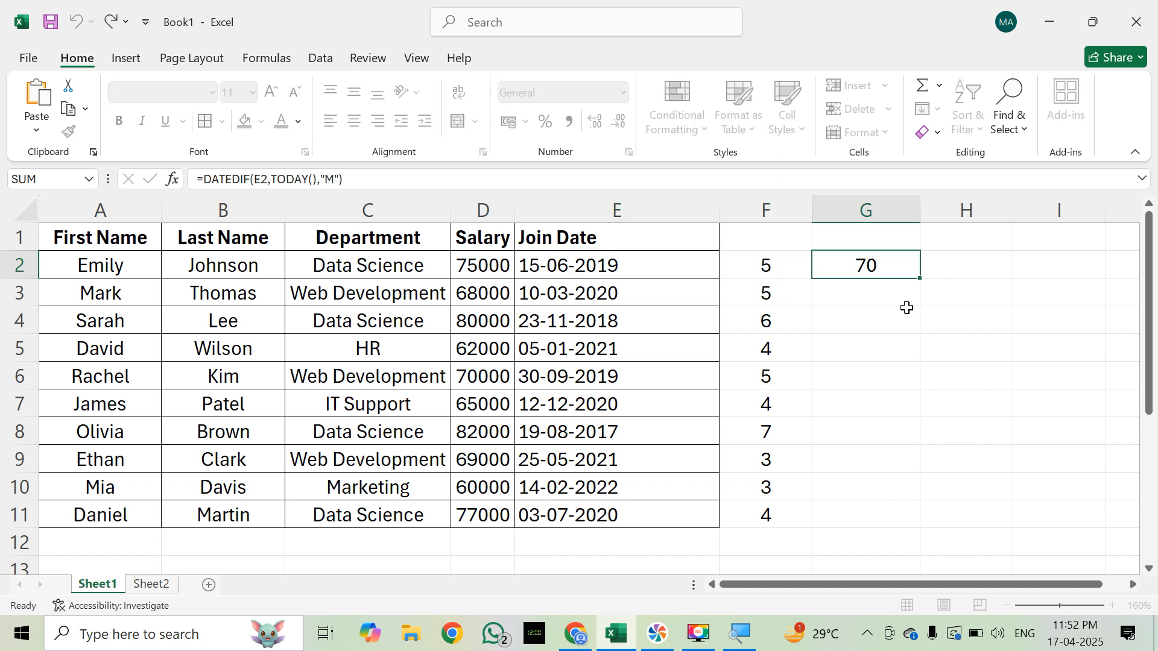
pyautogui.press('Left')
pyautogui.press('Left')
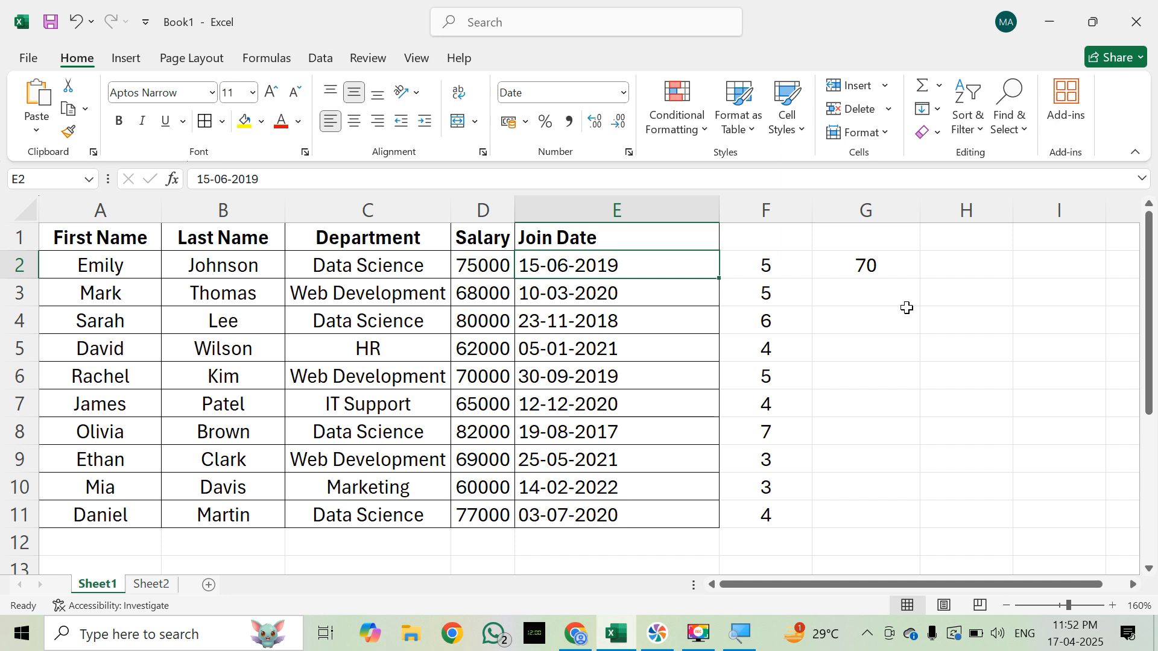
pyautogui.press('Right')
pyautogui.press('Right')
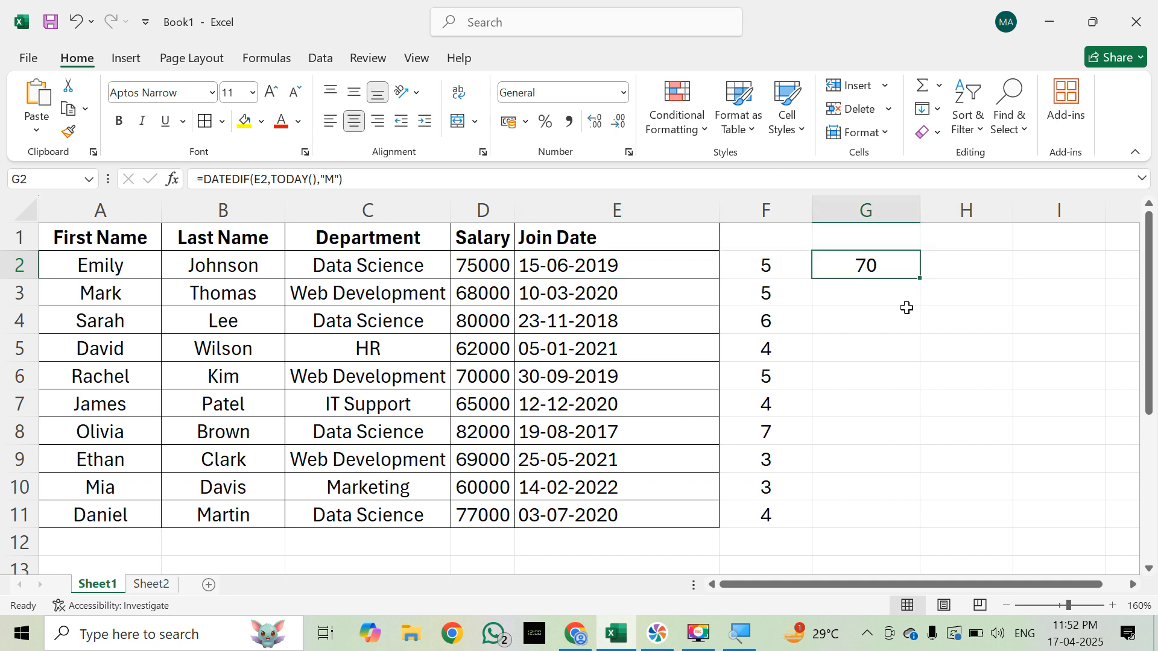
# Step: Change the unit argument of the G2 formula to "YM" so it reads =DATEDIF(E2,TODAY(),"YM")
pyautogui.press('F2')
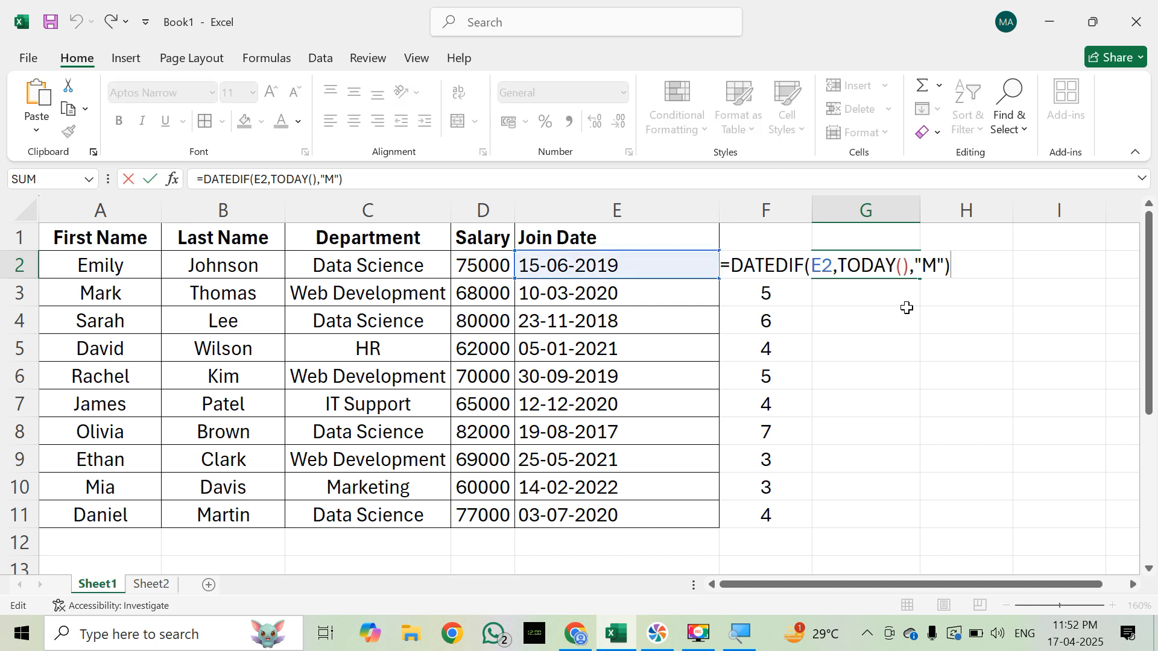
pyautogui.hotkey('shift', 'Tab')
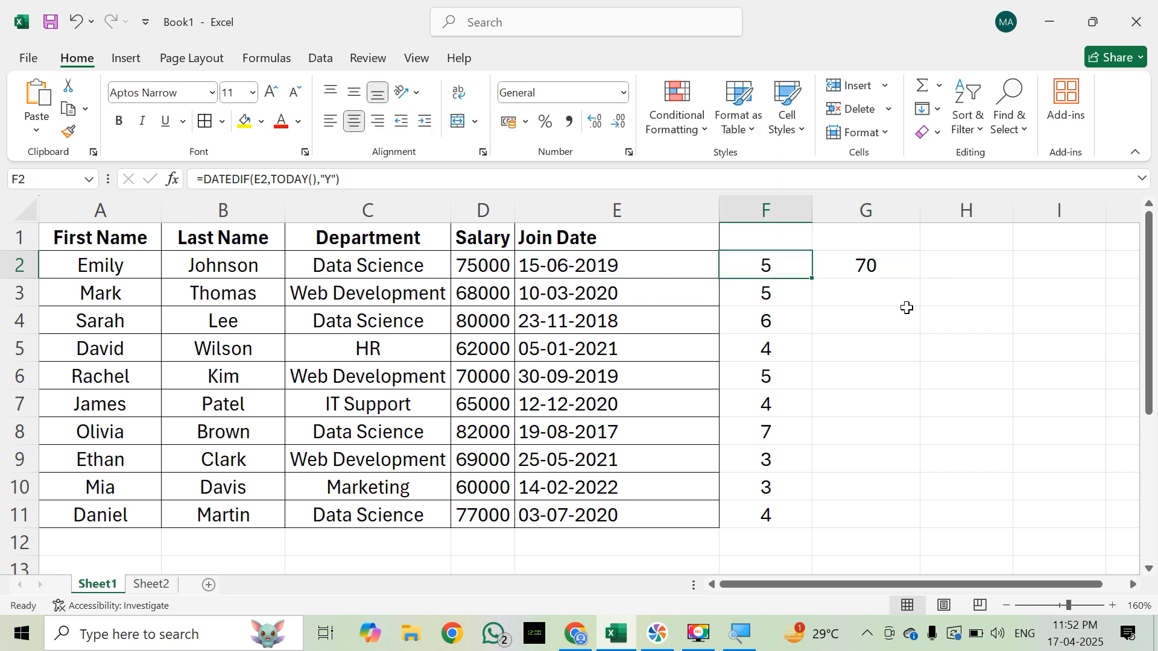
pyautogui.press('Right')
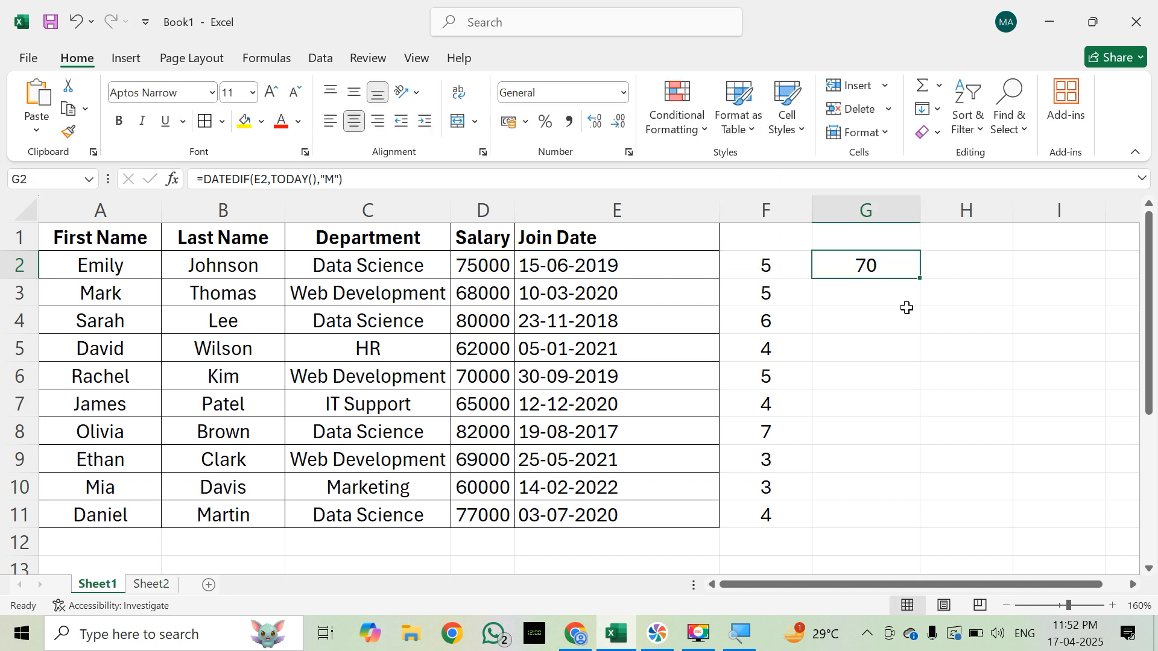
pyautogui.press('F2')
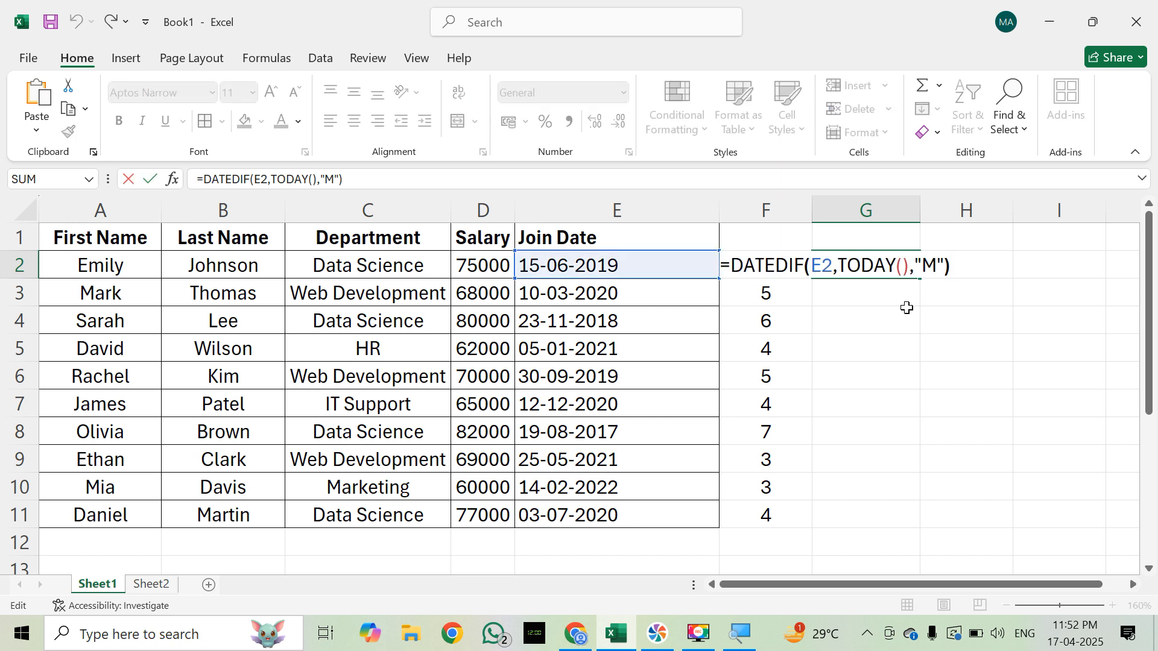
pyautogui.write('Y')
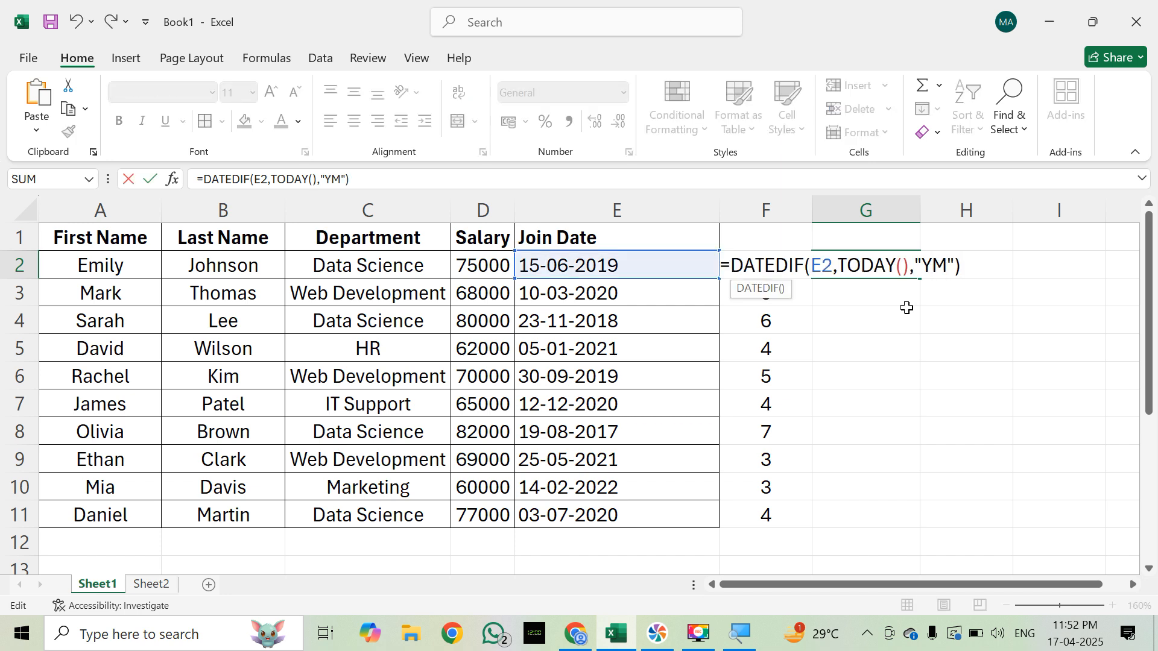
pyautogui.press('Return')
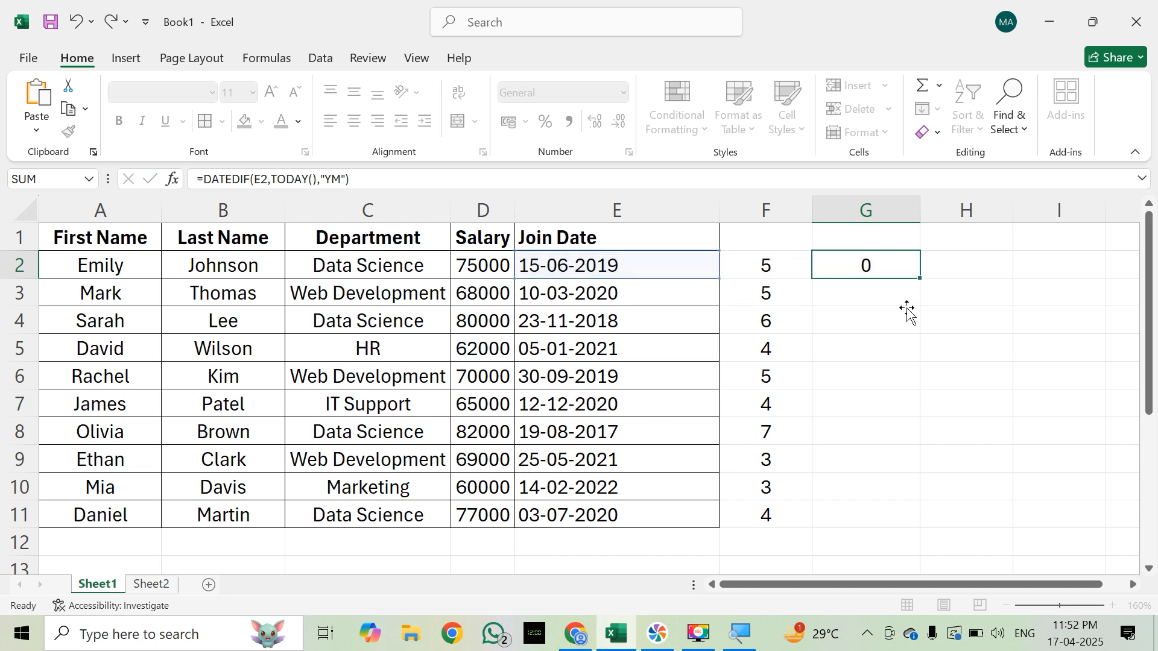
pyautogui.press('Up')
pyautogui.press('Left')
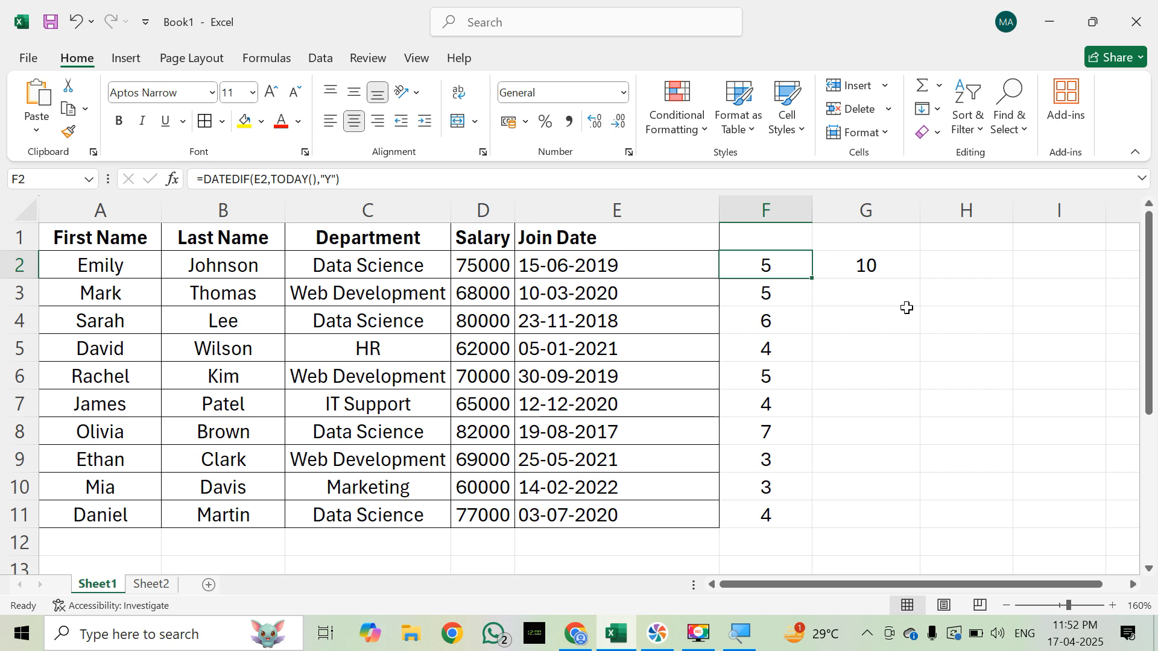
pyautogui.press('Right')
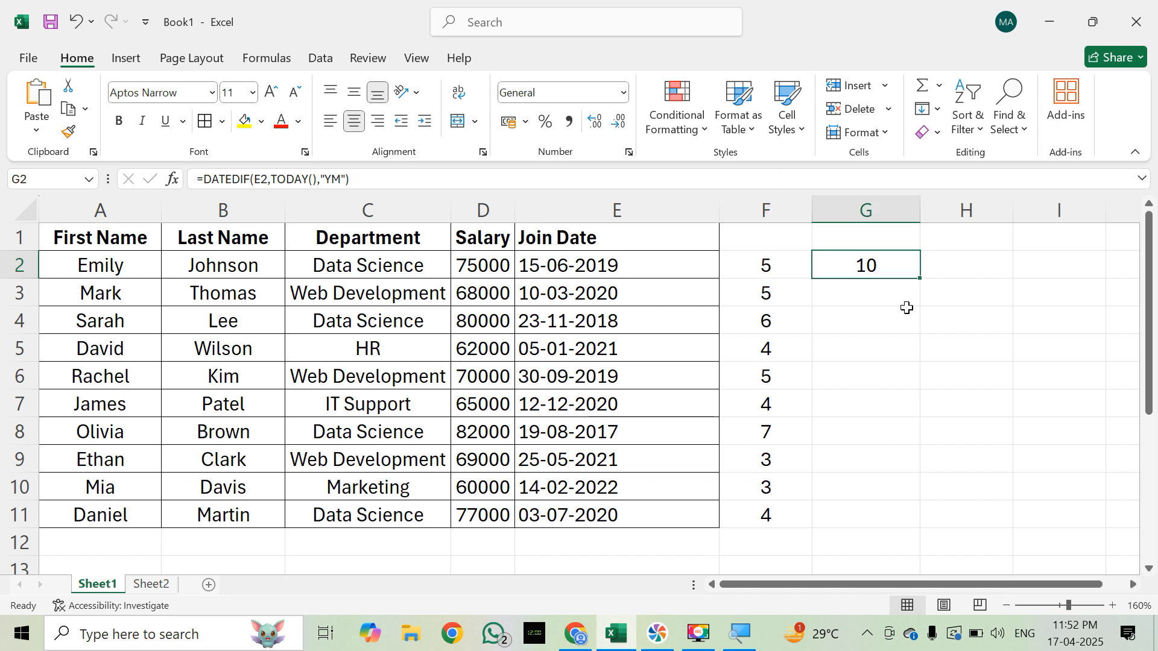
pyautogui.press('Left')
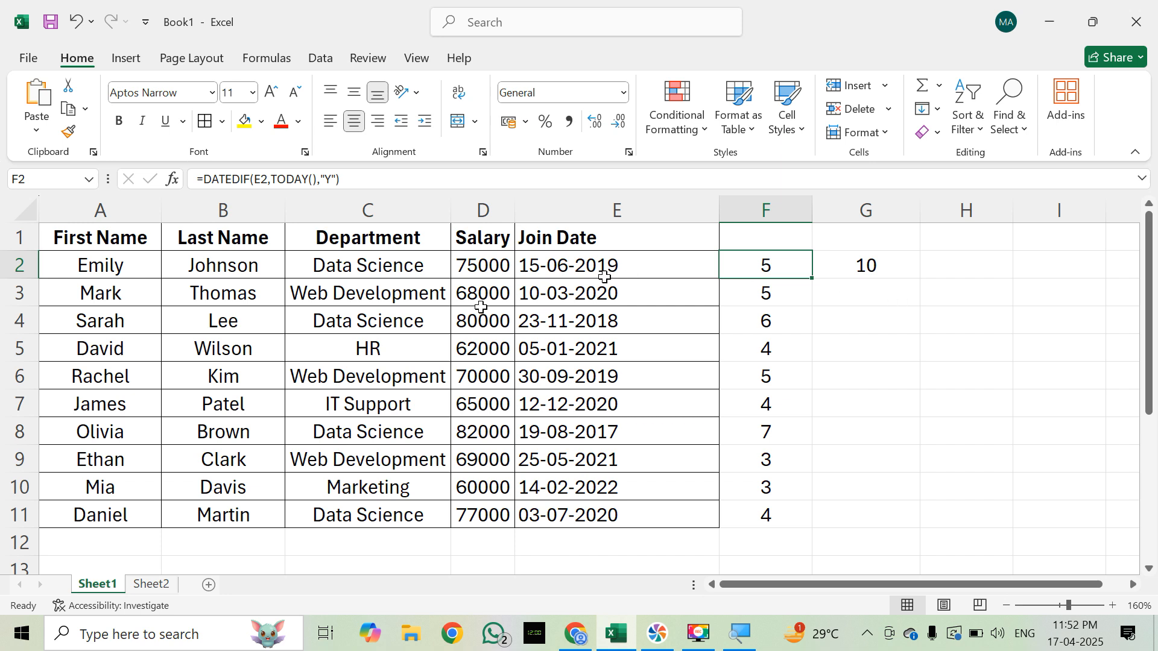
# Step: Open Sheet2 and examine the formula in D2 that joins the first and last names
pyautogui.click(152, 585)
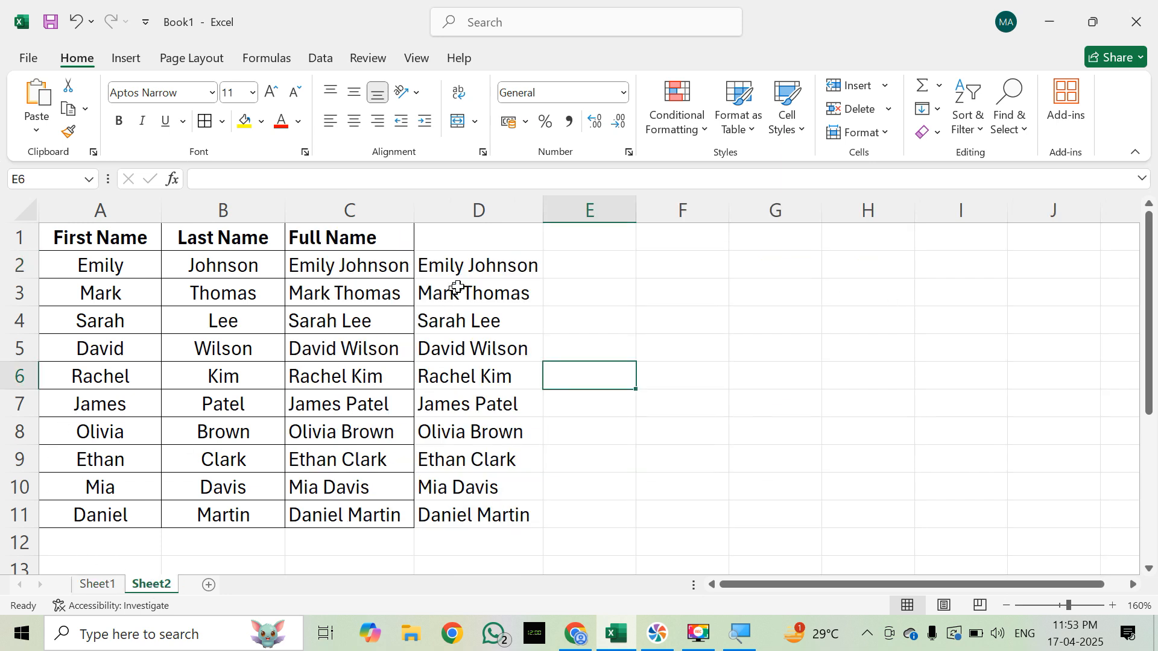
pyautogui.click(475, 265)
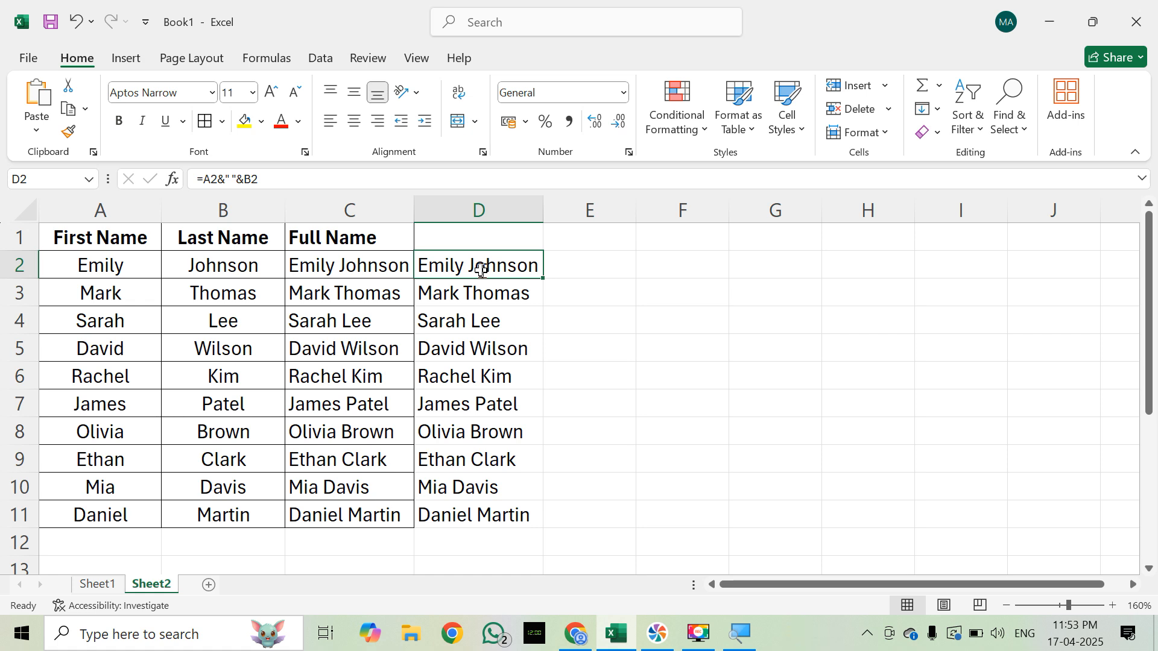
pyautogui.doubleClick(480, 270)
pyautogui.press('Escape')
pyautogui.click(595, 284)
pyautogui.write('=AND')
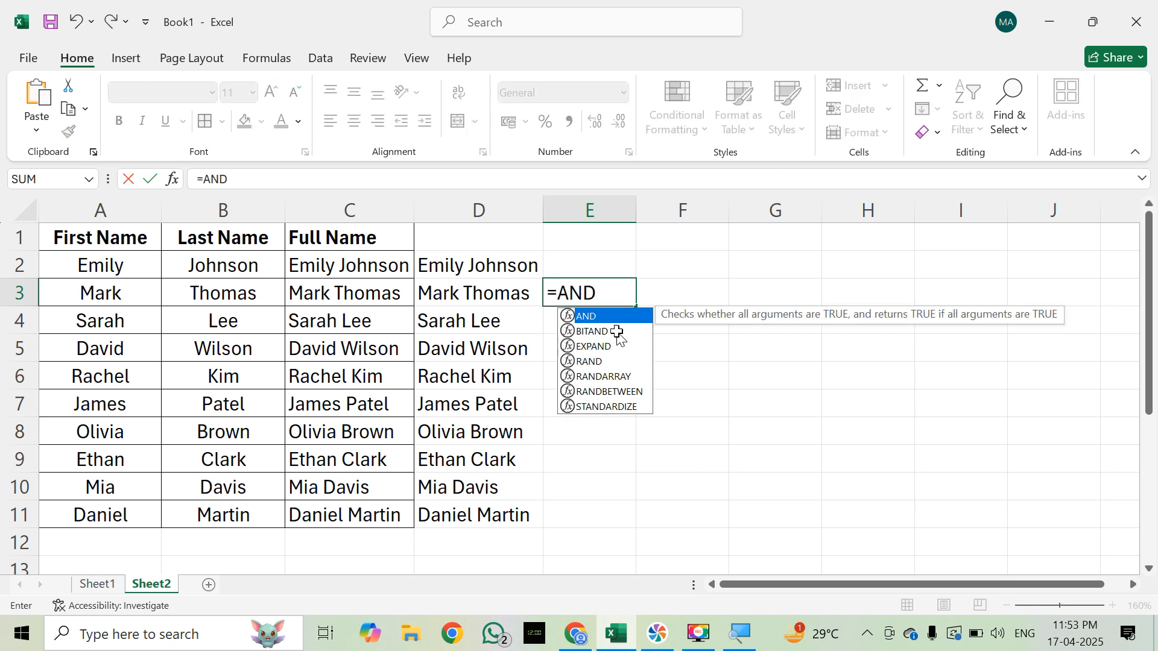
pyautogui.write('(')
pyautogui.press('Escape')
# Step: Examine how the & operator joins the text in D2 of Sheet2, and return to Sheet1
pyautogui.click(513, 271)
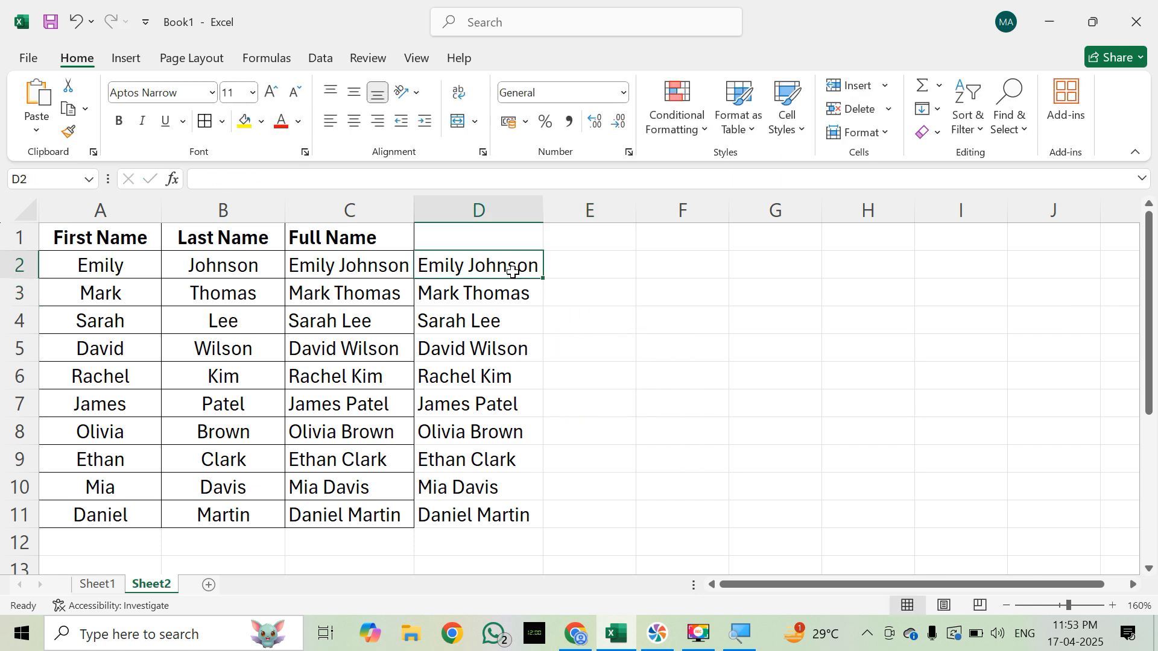
pyautogui.doubleClick(513, 271)
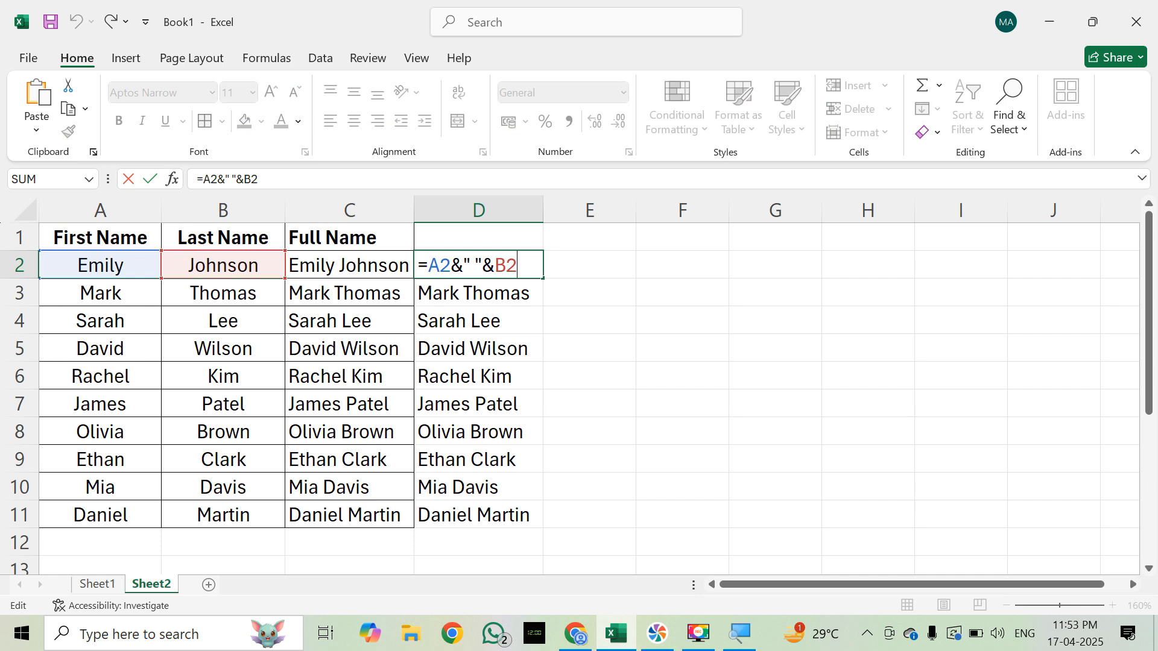
pyautogui.press('Escape')
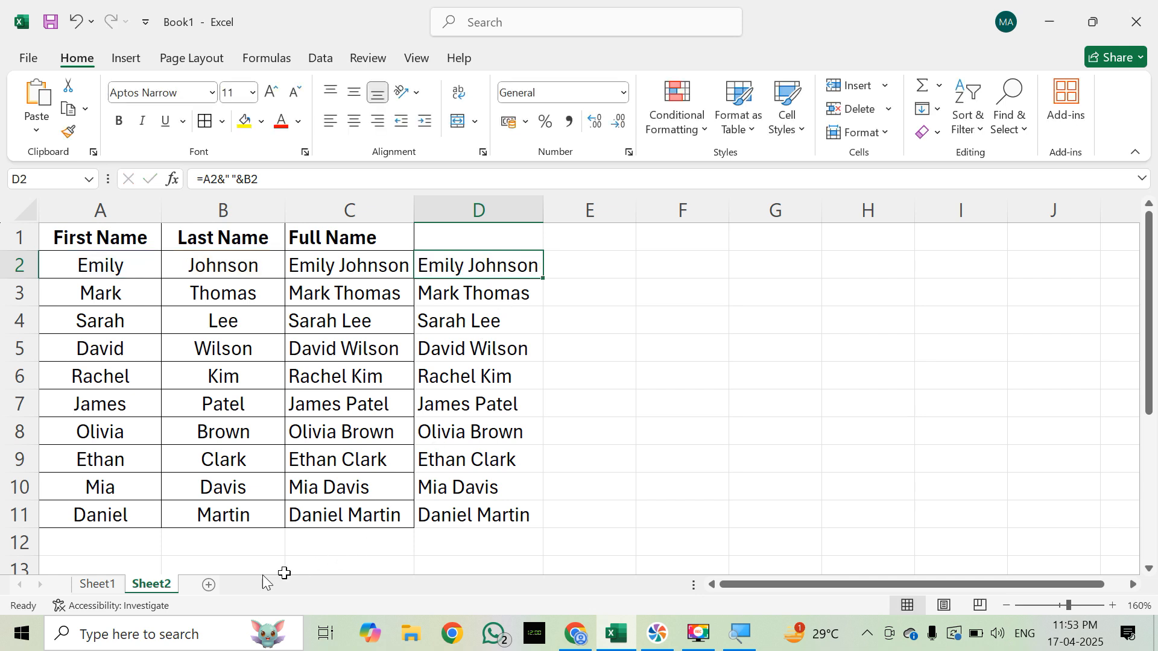
pyautogui.click(104, 585)
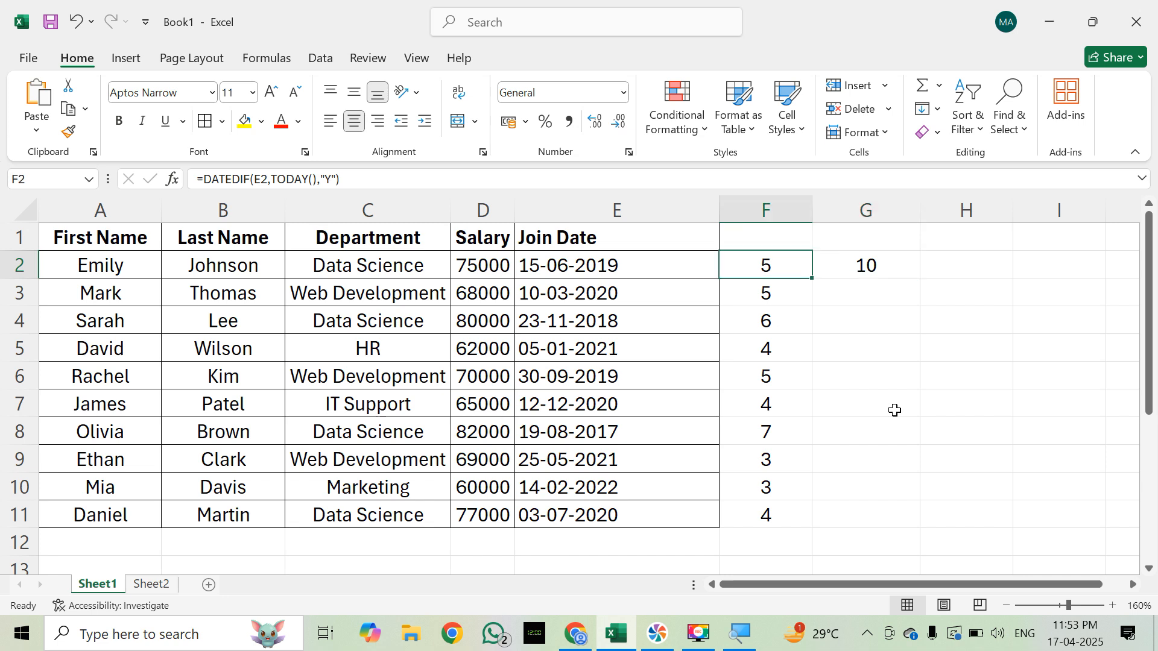
# Step: Clear the DATEDIF formula from G2, leaving the years formula in F2 as it is
pyautogui.press('F2')
pyautogui.press('Escape')
pyautogui.press('Right')
pyautogui.press('Delete')
# Step: Extend the F2 formula with &" Years"& after the DATEDIF function that returns the years
pyautogui.press('Left')
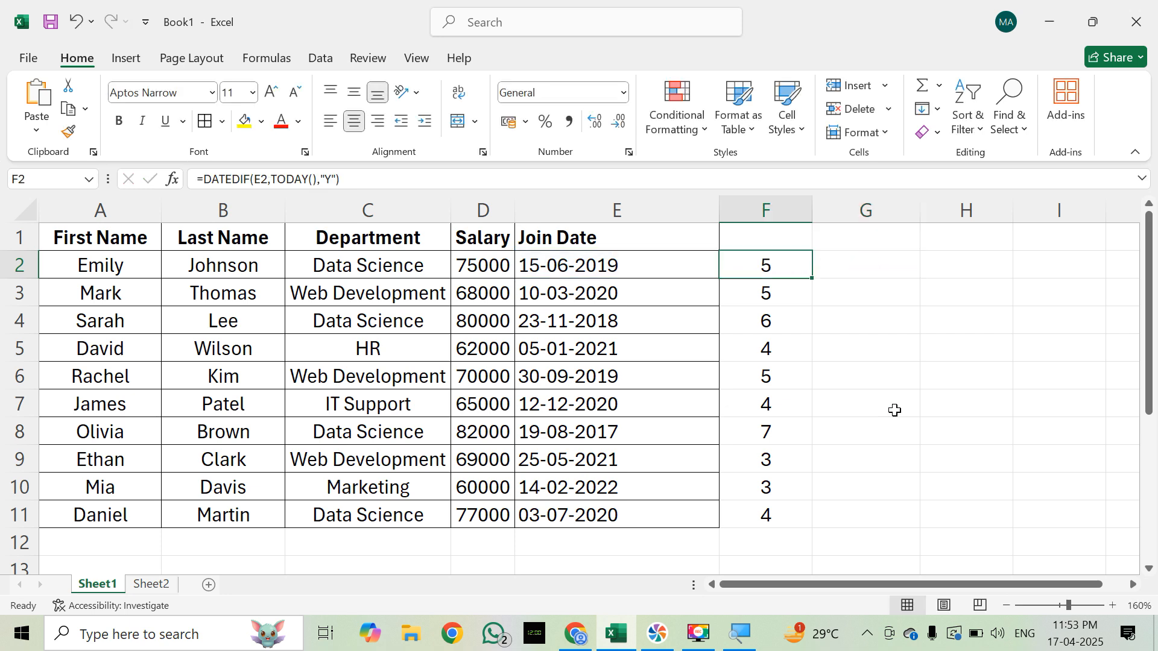
pyautogui.press('F2')
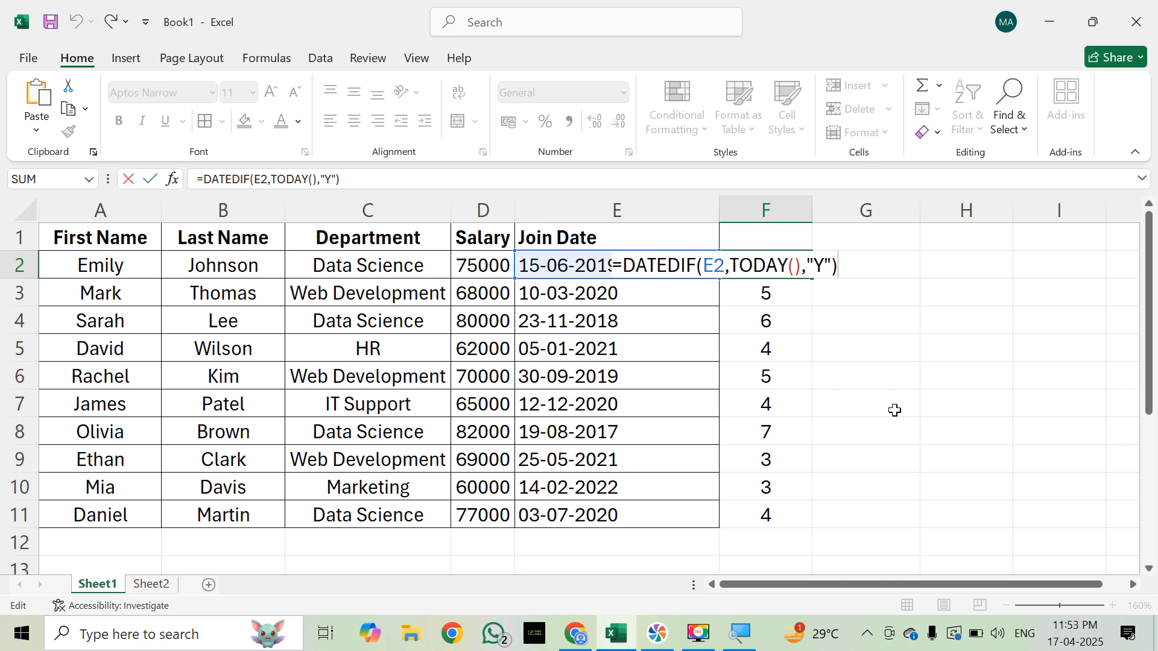
pyautogui.write('&"')
pyautogui.write('y')
pyautogui.press('BackSpace')
pyautogui.write('Yer')
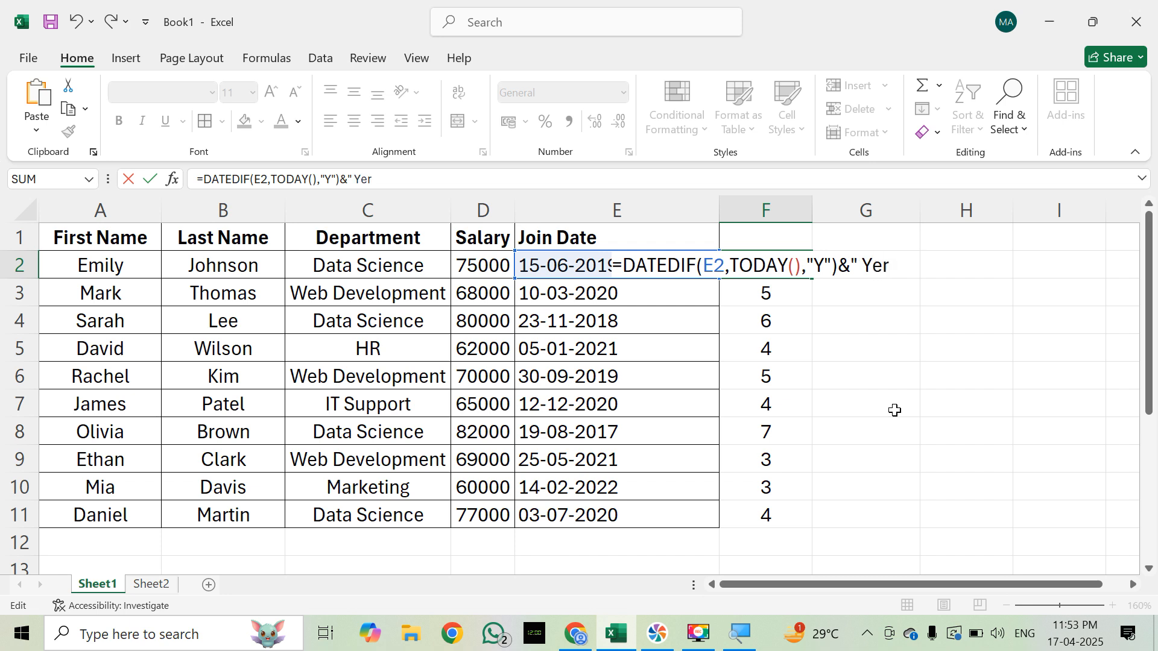
pyautogui.press('BackSpace')
pyautogui.write('ars"')
pyautogui.write('&')
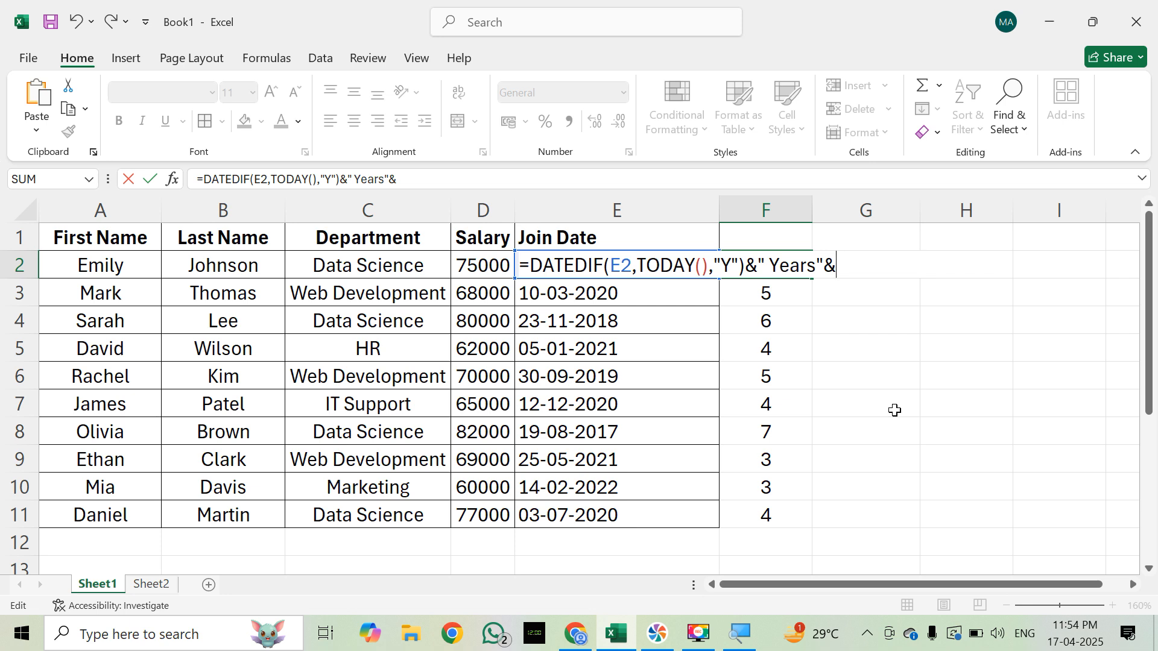
# Step: Paste the copied DATEDIF function at the end of the F2 formula and change its unit argument to "YM"
pyautogui.write('DATEDIF(E2,TODAY(),"Y")')
pyautogui.press('Left')
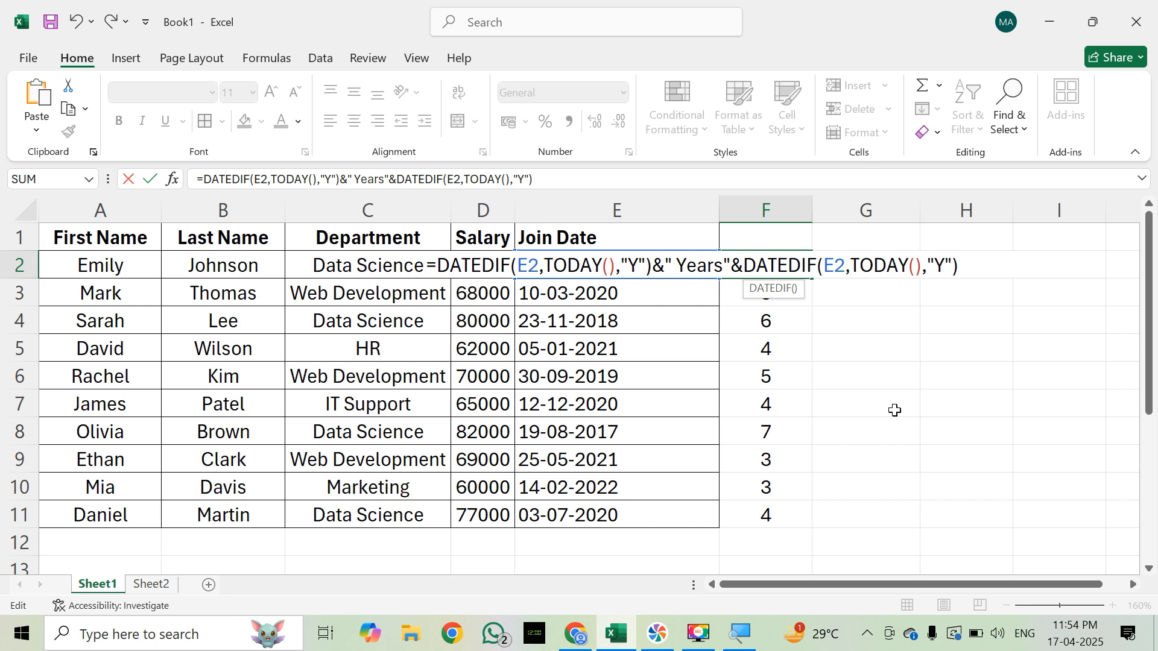
pyautogui.write('m')
pyautogui.press('BackSpace')
pyautogui.write('M')
pyautogui.press('Right')
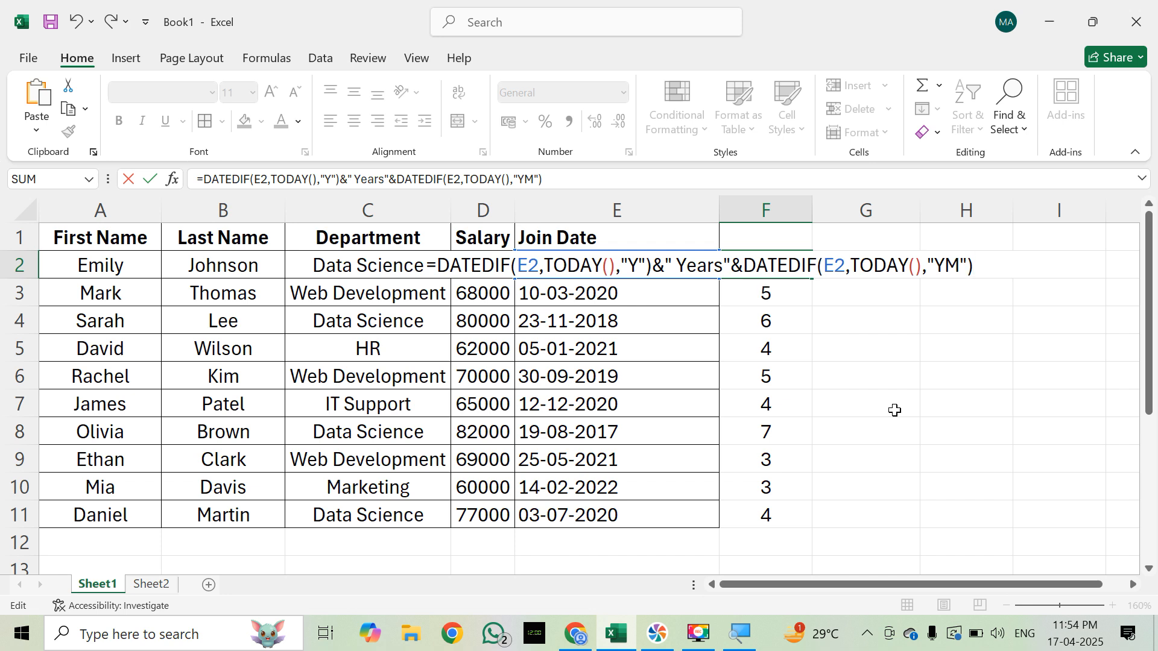
# Step: Append &" Months" to the end of the F2 formula and enter it, keeping F2 selected
pyautogui.write('&"m')
pyautogui.press('BackSpace')
pyautogui.write('m')
pyautogui.press('BackSpace')
pyautogui.write('Month')
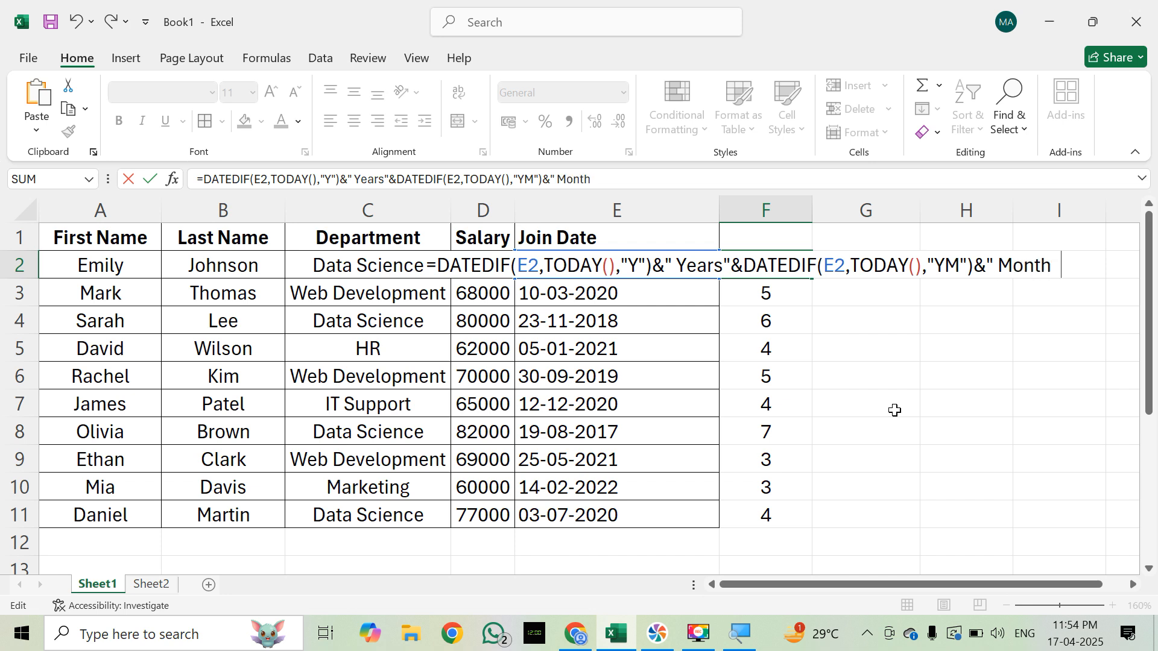
pyautogui.press('BackSpace')
pyautogui.write('s"')
pyautogui.hotkey('ctrl', 'Return')
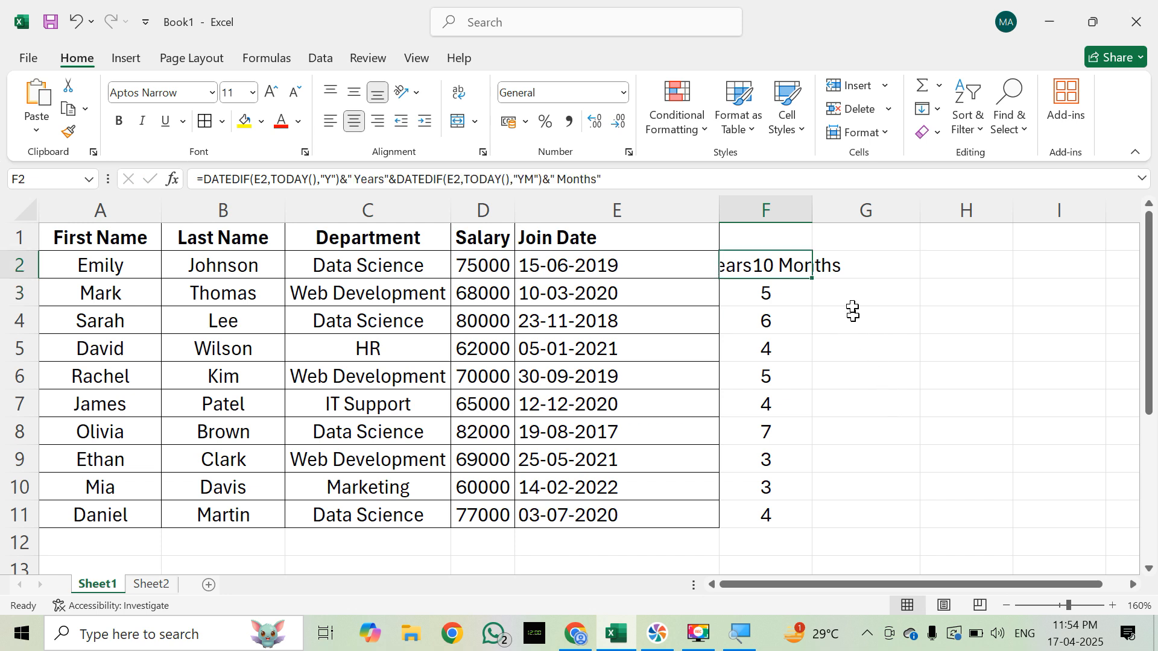
# Step: Fit column F's width to its contents and fill the F2 formula down through F11
pyautogui.doubleClick(813, 202)
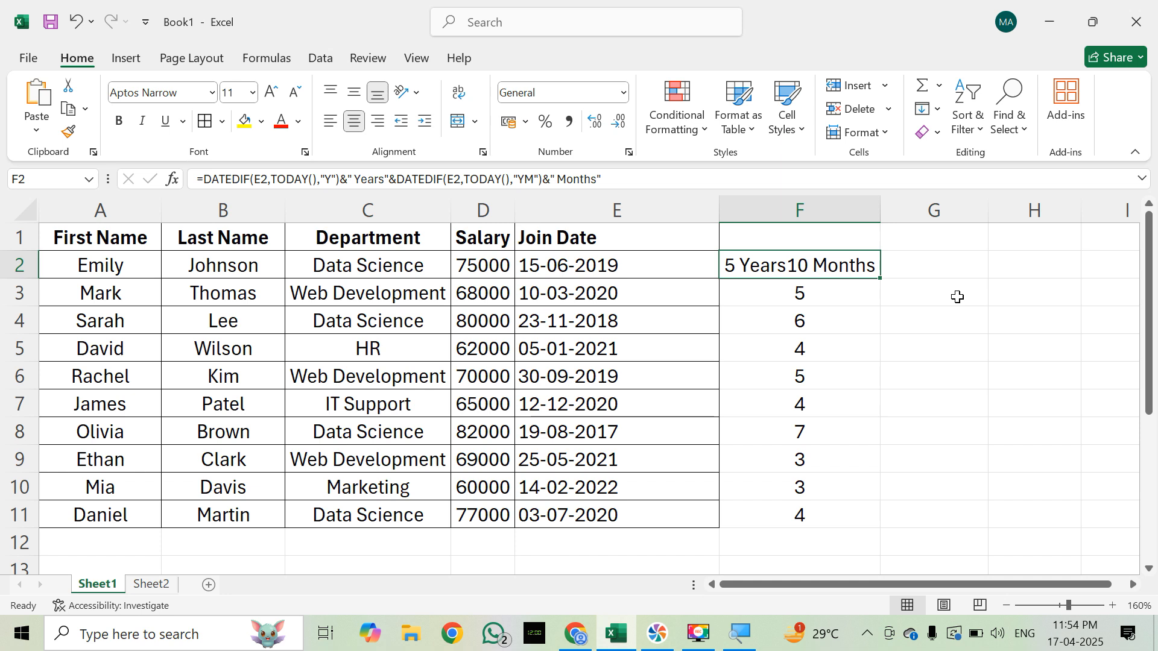
pyautogui.hotkey('shift', 'Down')
pyautogui.hotkey('shift', 'Down')
pyautogui.hotkey('shift', 'Down')
pyautogui.hotkey('shift', 'Down')
pyautogui.hotkey('shift', 'Down')
pyautogui.hotkey('shift', 'Down')
pyautogui.hotkey('shift', 'Down')
pyautogui.hotkey('shift', 'Down')
pyautogui.hotkey('shift', 'Down')
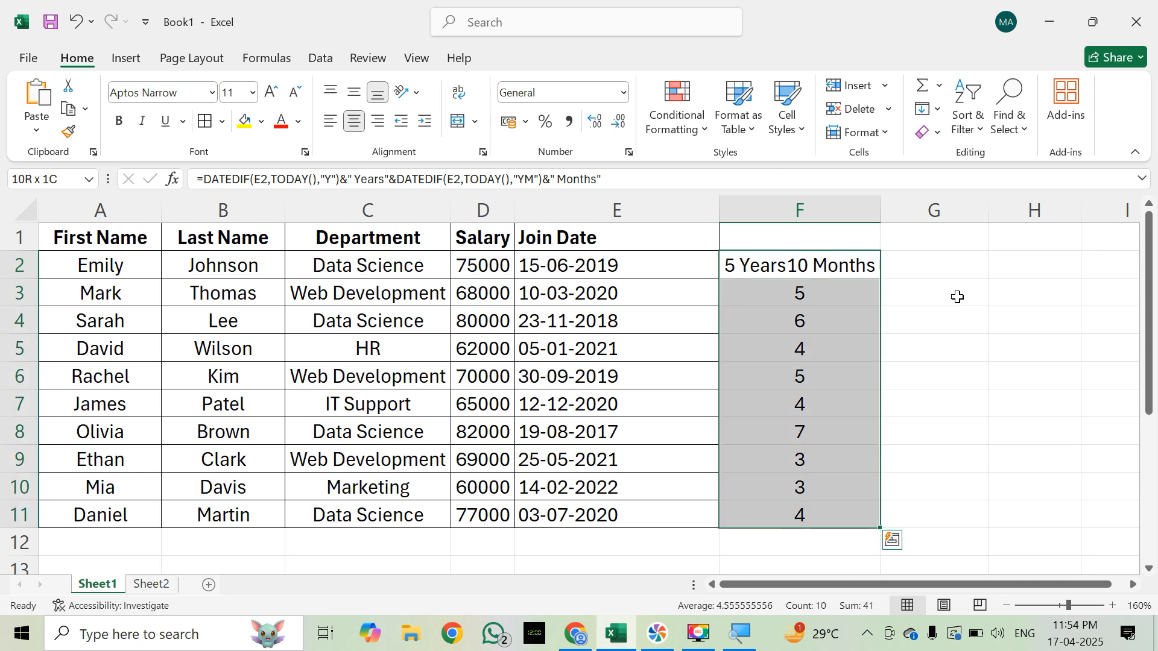
pyautogui.hotkey('ctrl', 'd')
pyautogui.press('Right')
pyautogui.press('Left')
pyautogui.press('Left')
pyautogui.press('Right')
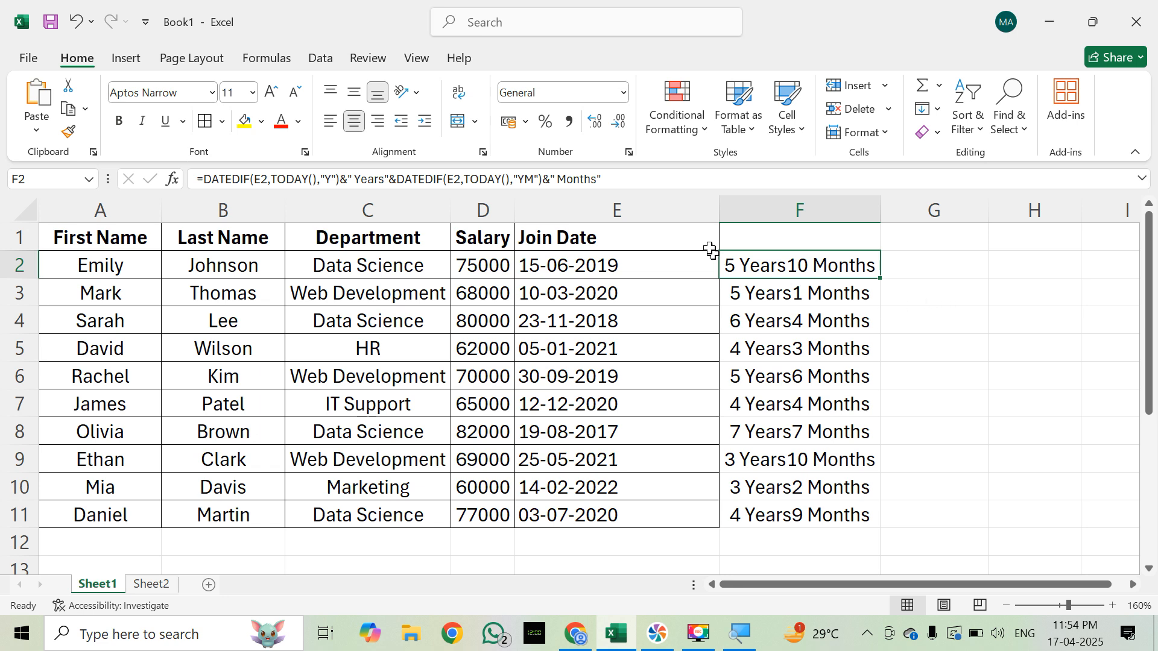
# Step: Examine the F2 formula's parts in edit mode: the & operators, the second DATEDIF function and the quoted " Months" text
pyautogui.doubleClick(827, 268)
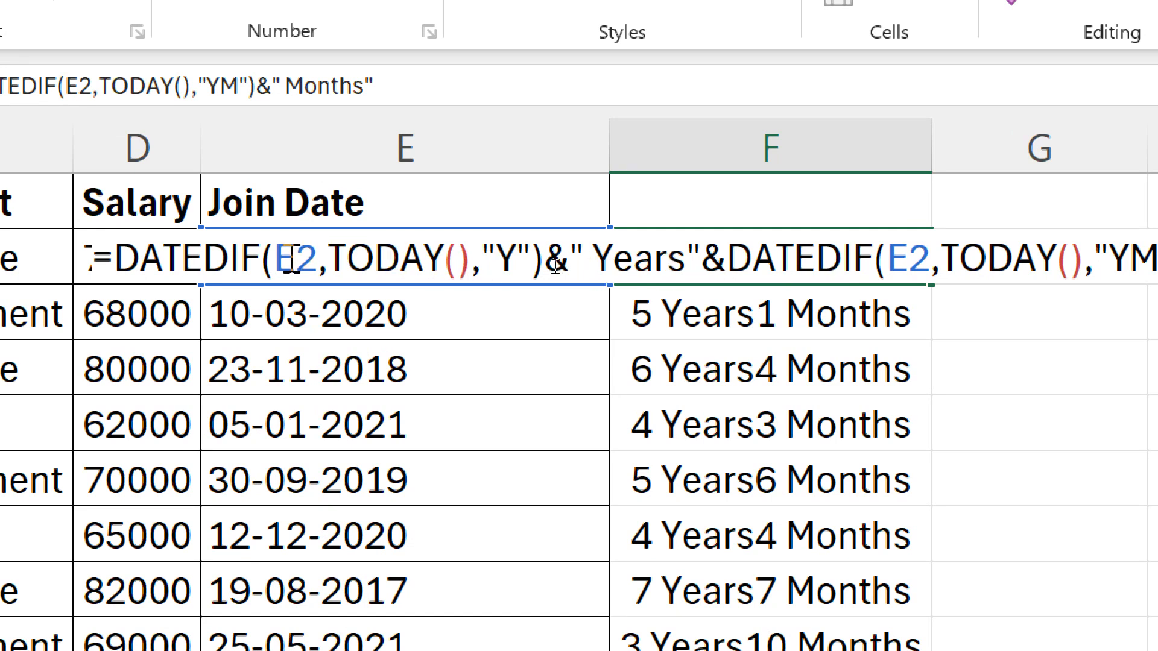
pyautogui.click(522, 258)
pyautogui.press('Right')
pyautogui.press('Right')
pyautogui.hotkey('shift', 'Right')
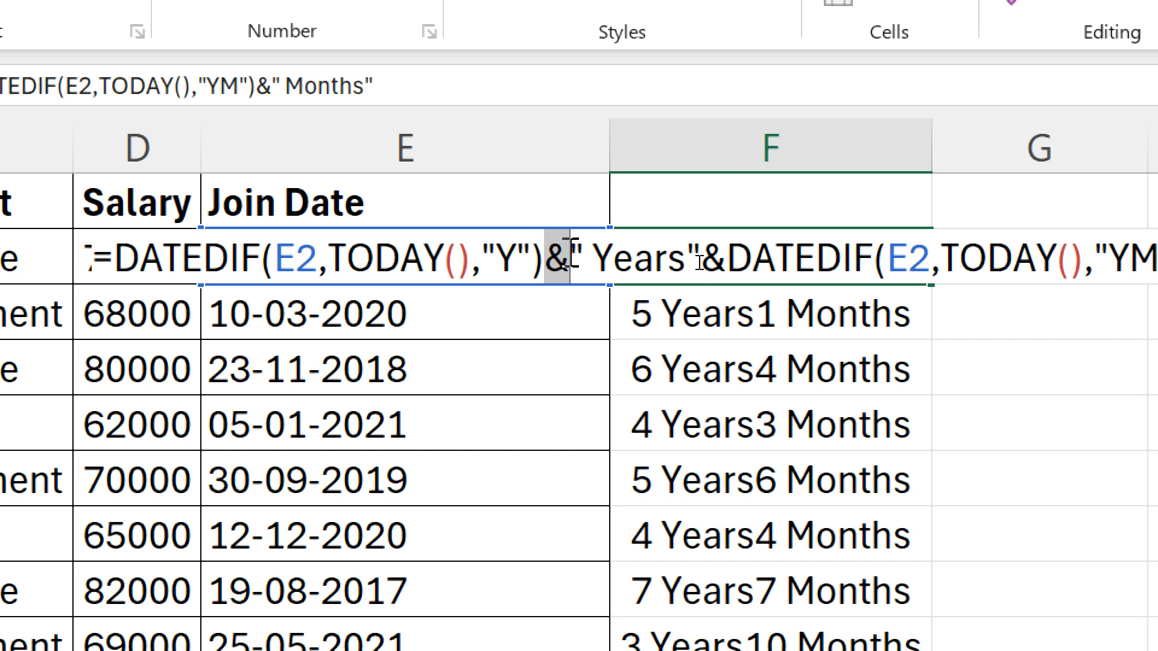
pyautogui.press('Right')
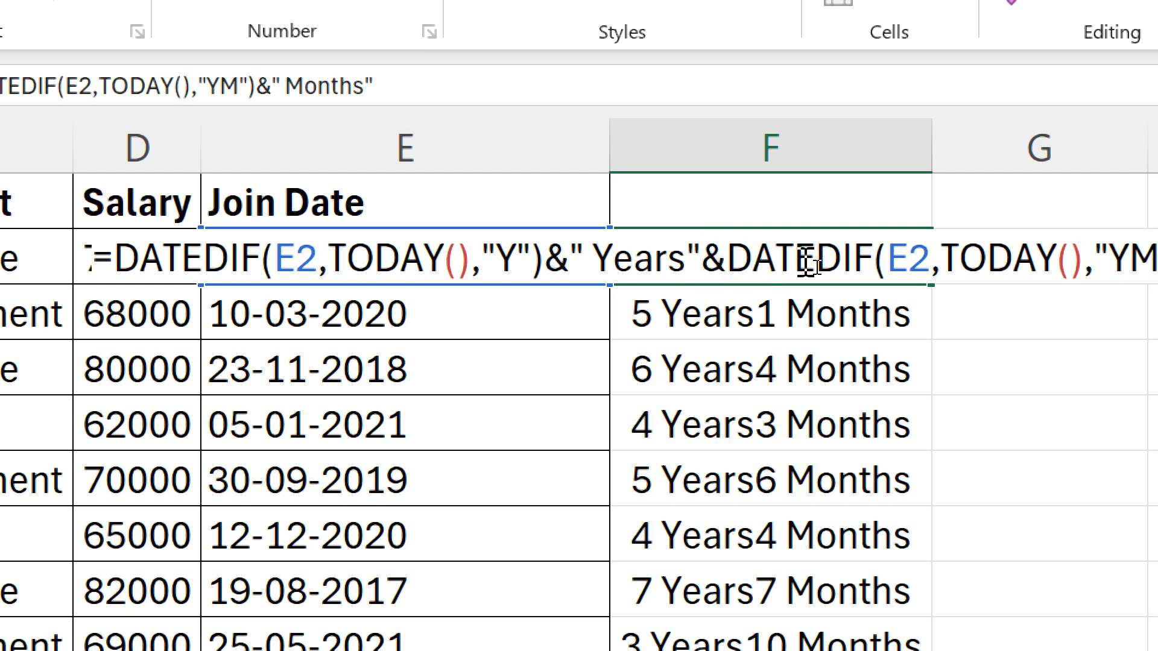
pyautogui.click(960, 260)
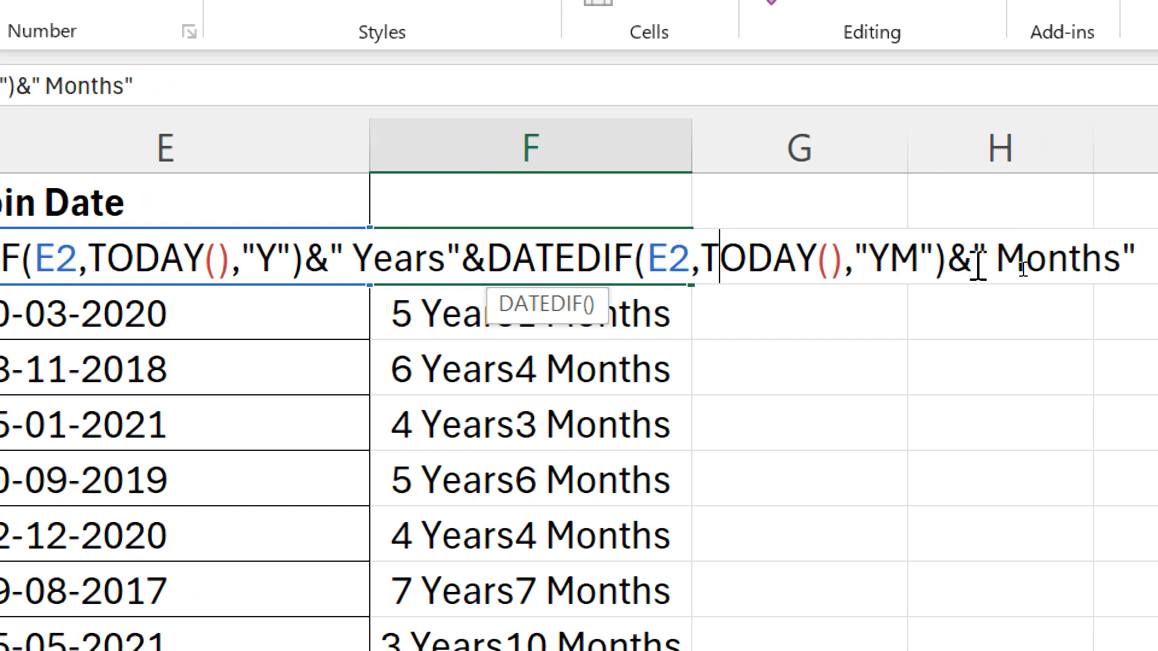
pyautogui.doubleClick(960, 259)
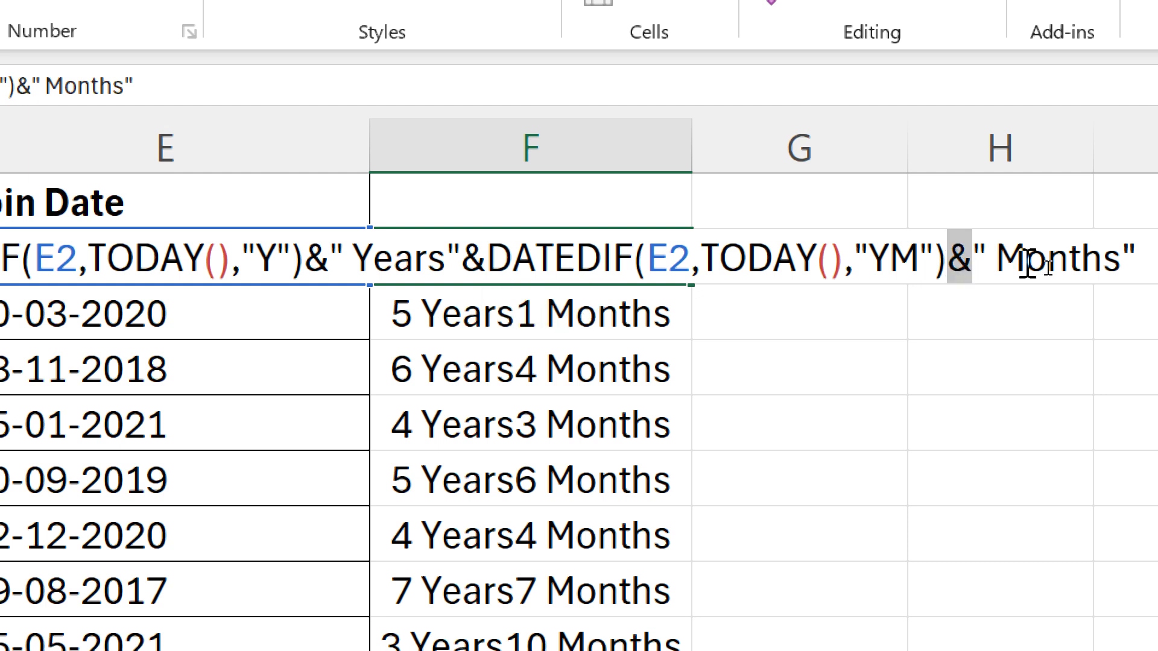
pyautogui.moveTo(997, 259); pyautogui.dragTo(1122, 284)
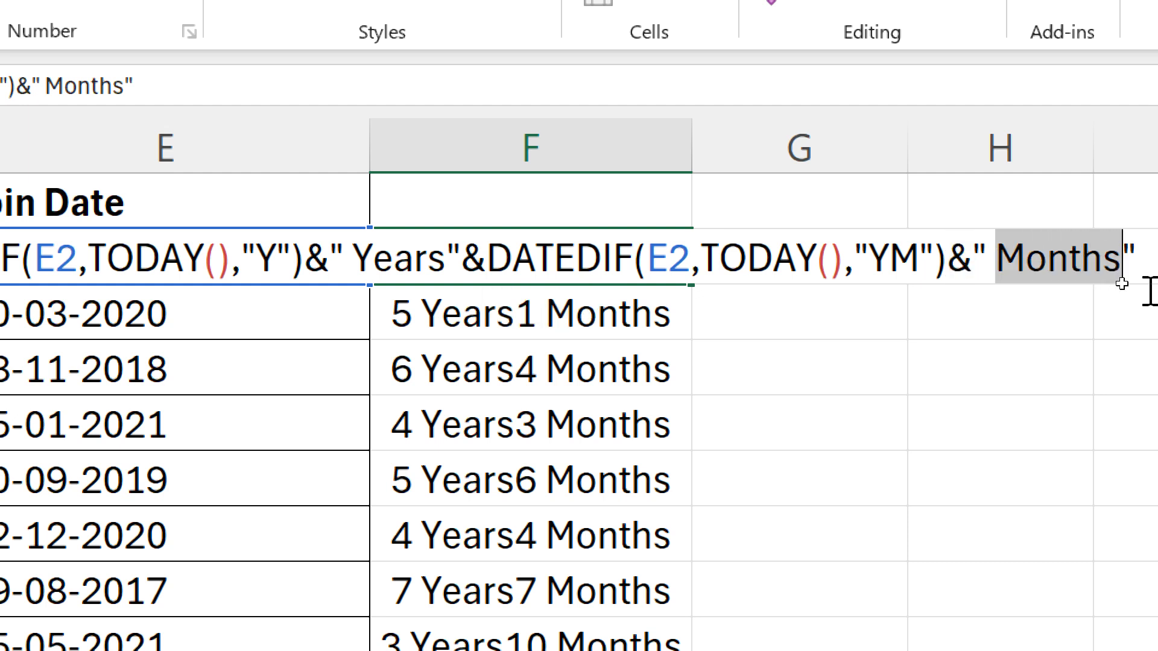
pyautogui.click(999, 260)
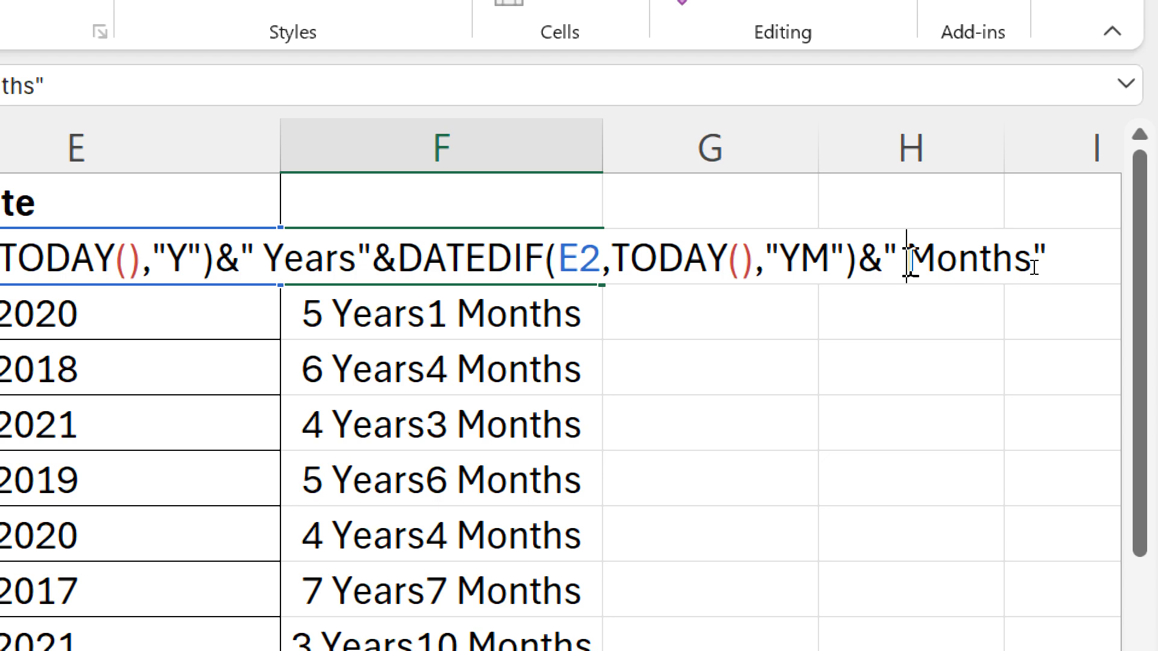
pyautogui.press('Return')
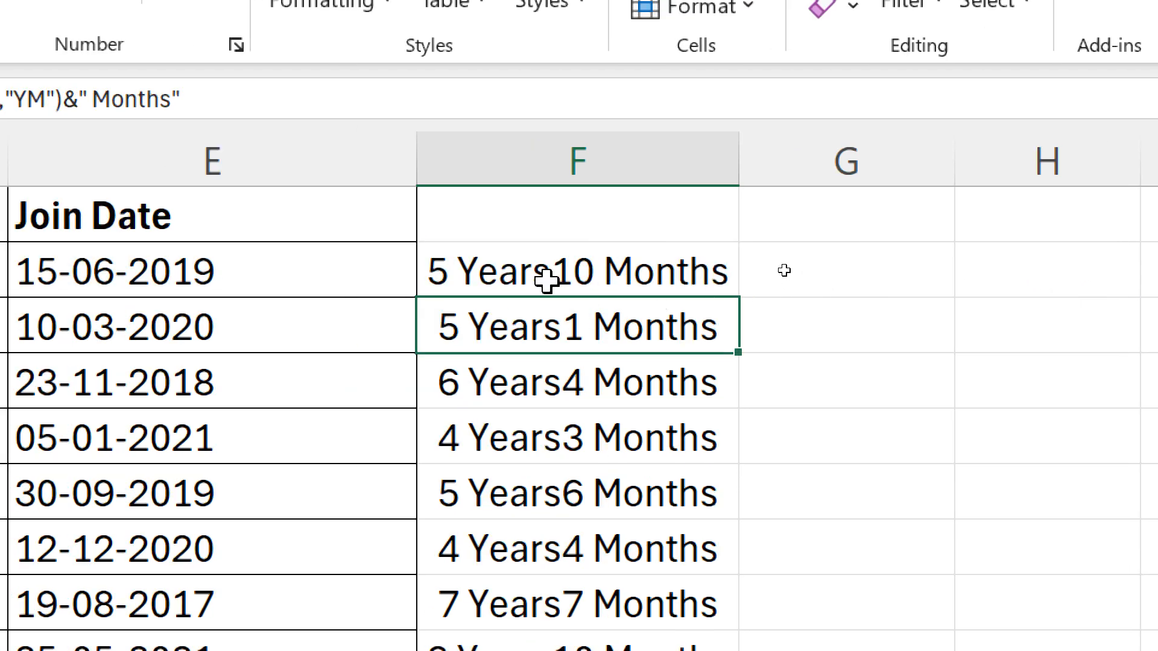
pyautogui.click(547, 279)
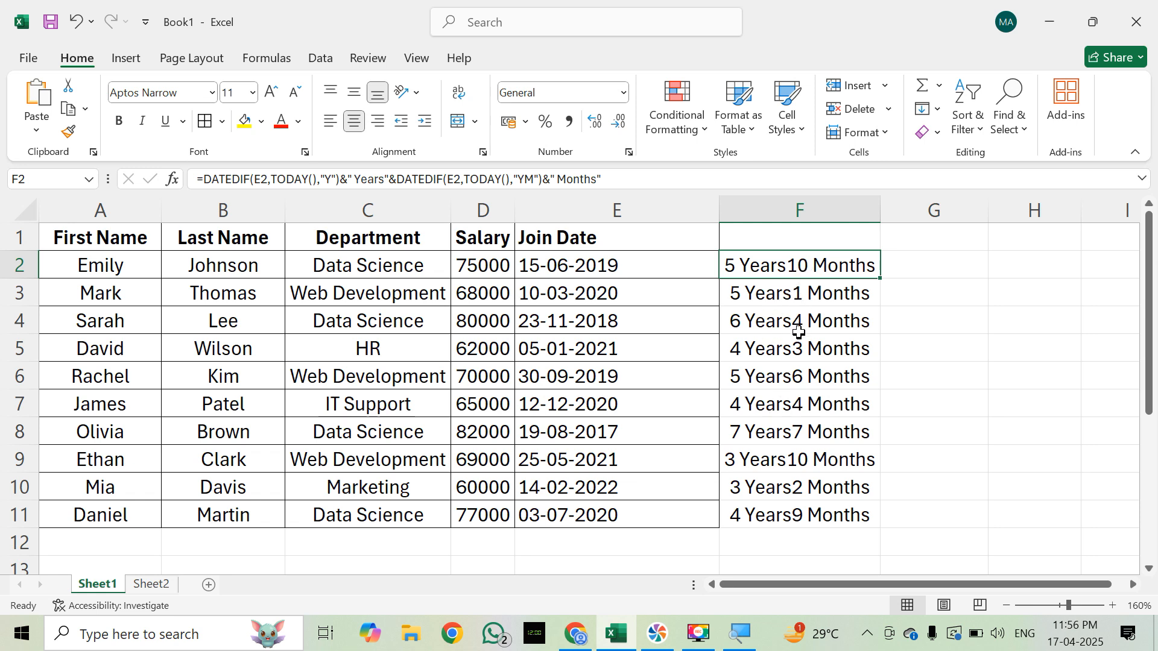
# Step: Add a space after Years inside the quoted text of the F2 formula, making it " Years ", and enter it
pyautogui.press('F2')
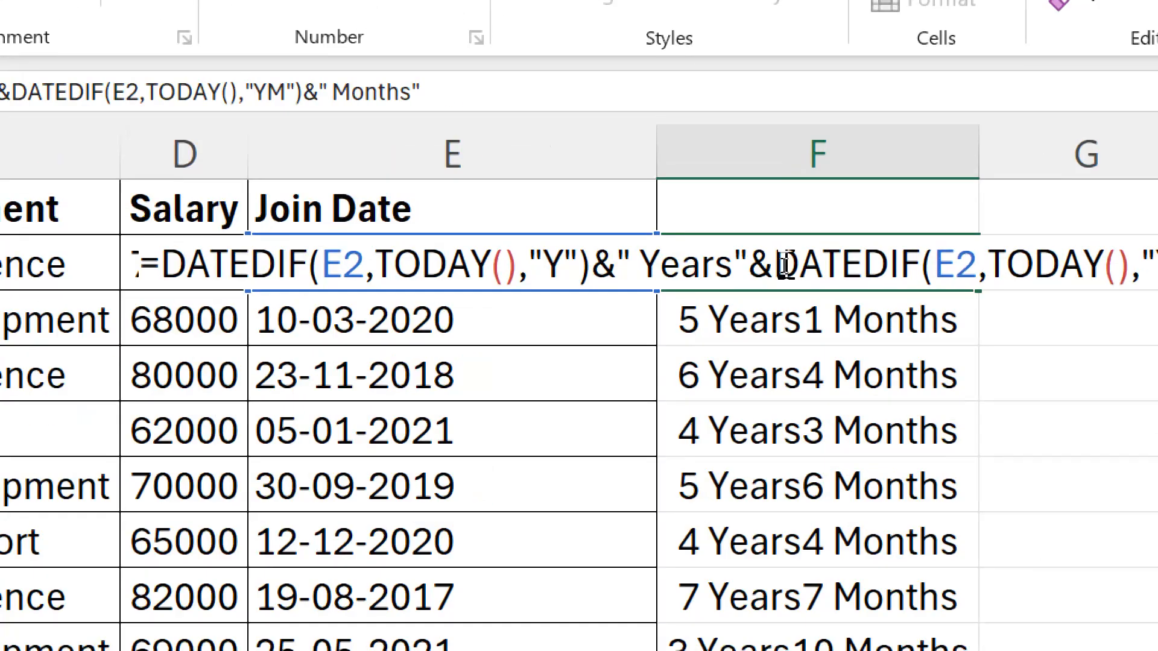
pyautogui.click(736, 265)
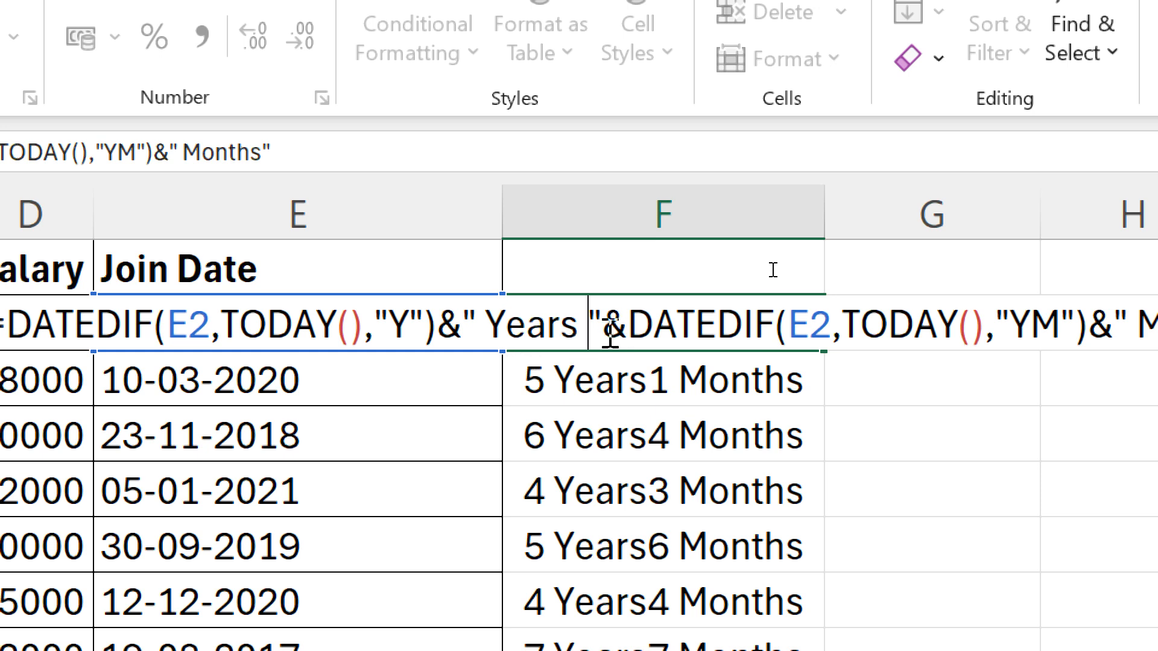
pyautogui.press('Return')
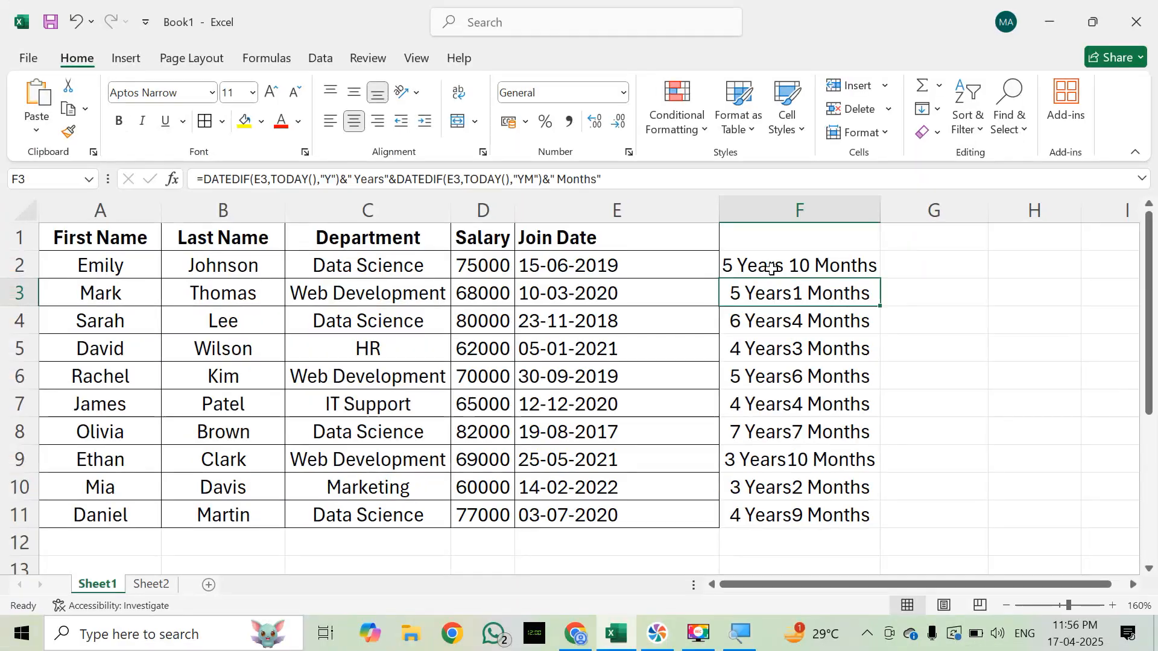
# Step: Fill the corrected F2 formula down through F11 and reselect F2
pyautogui.click(522, 277)
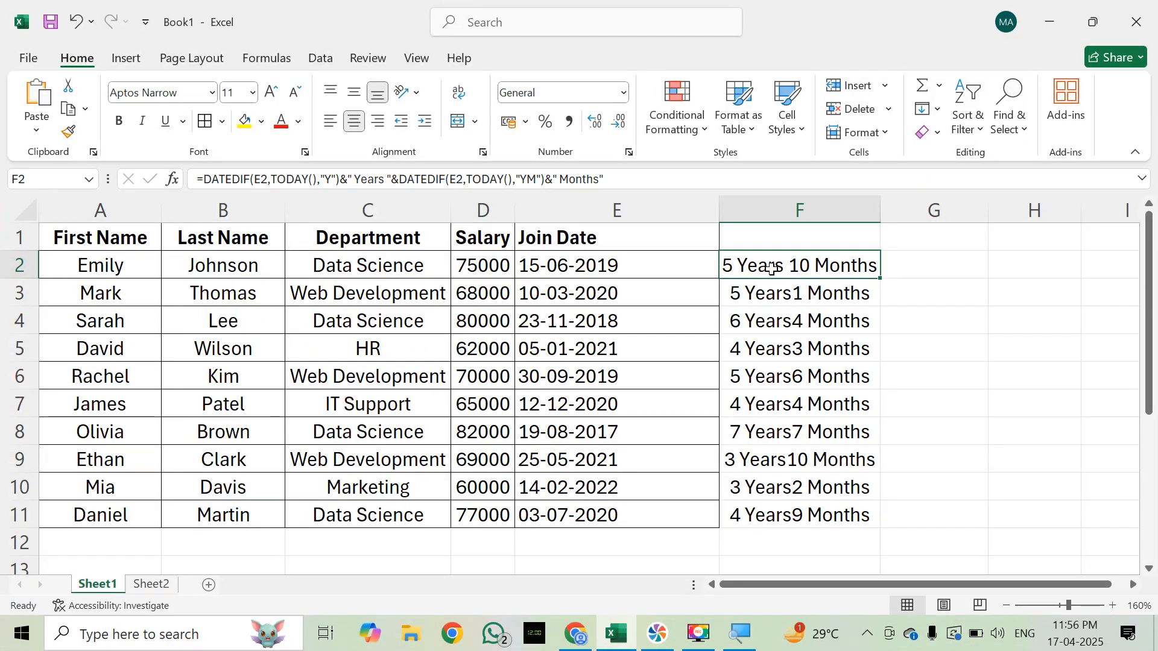
pyautogui.doubleClick(882, 279)
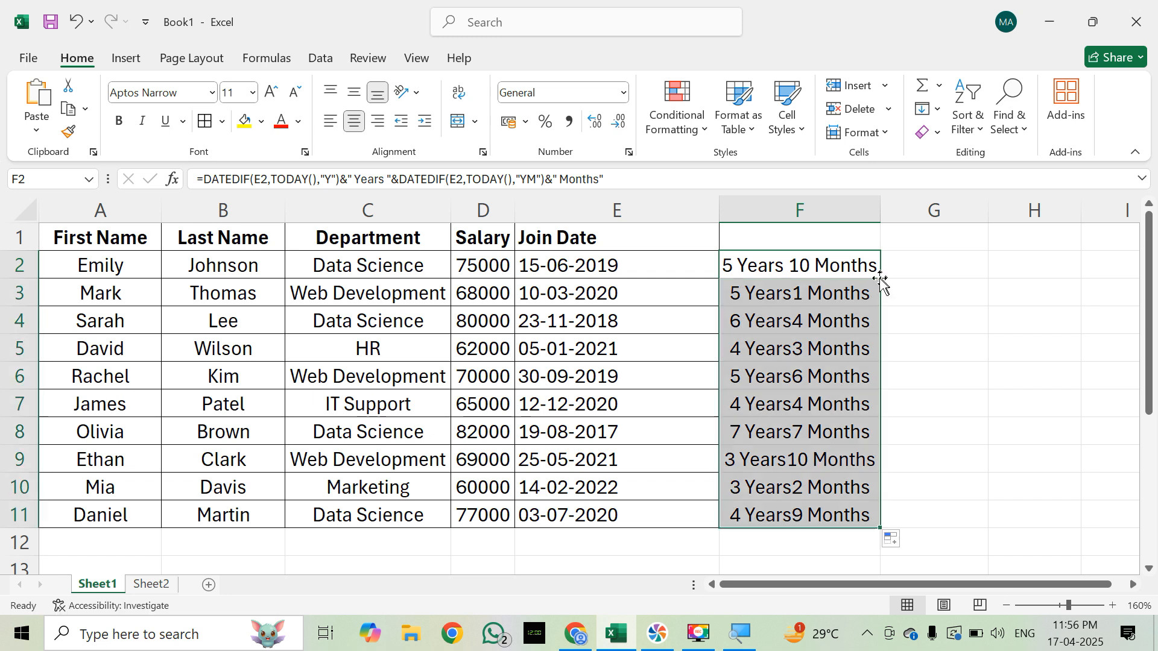
pyautogui.click(915, 278)
pyautogui.click(833, 271)
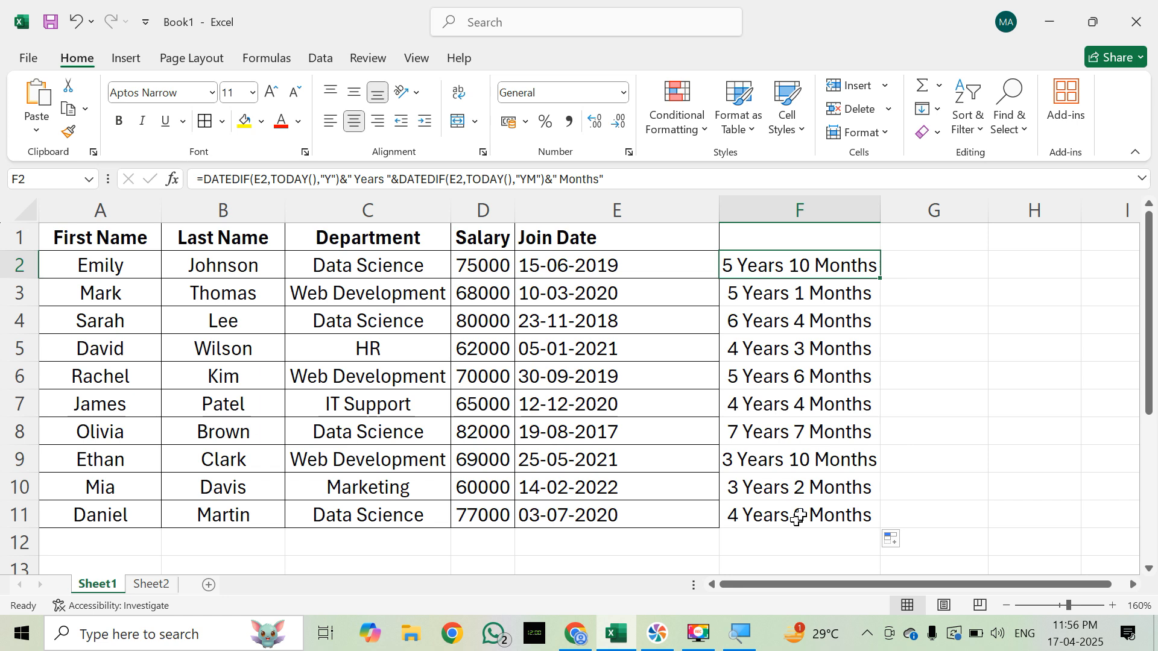
# Step: Review the years-and-months results in column F, checking row 8 against its join date and first name
pyautogui.click(937, 374)
pyautogui.click(814, 269)
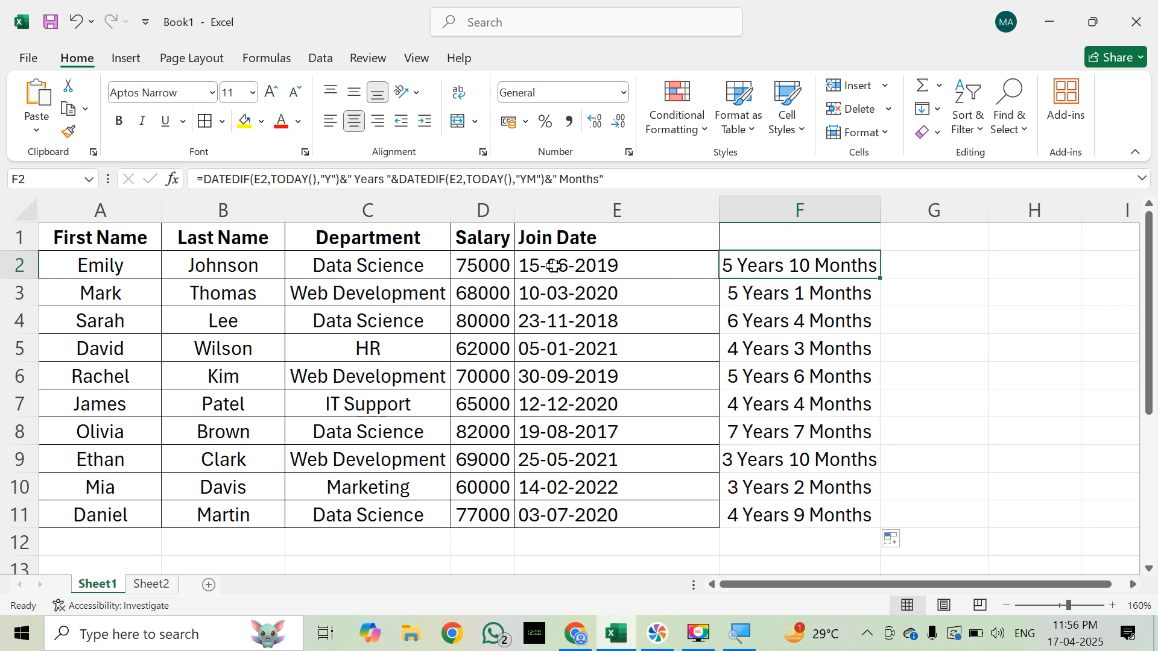
pyautogui.click(769, 292)
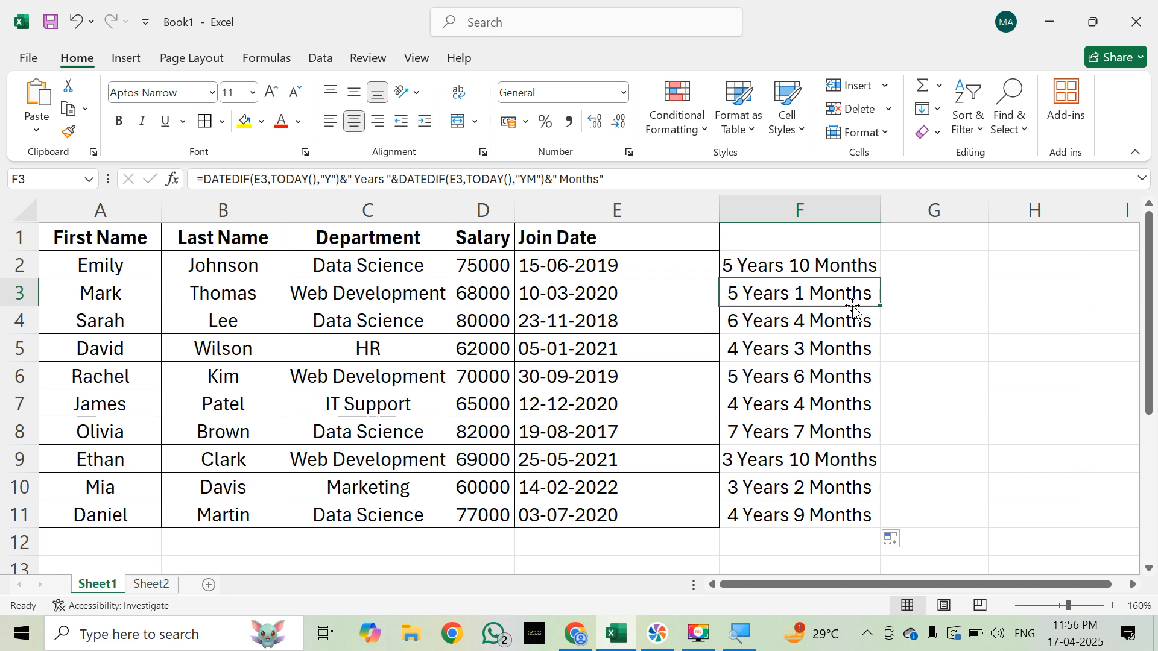
pyautogui.click(827, 324)
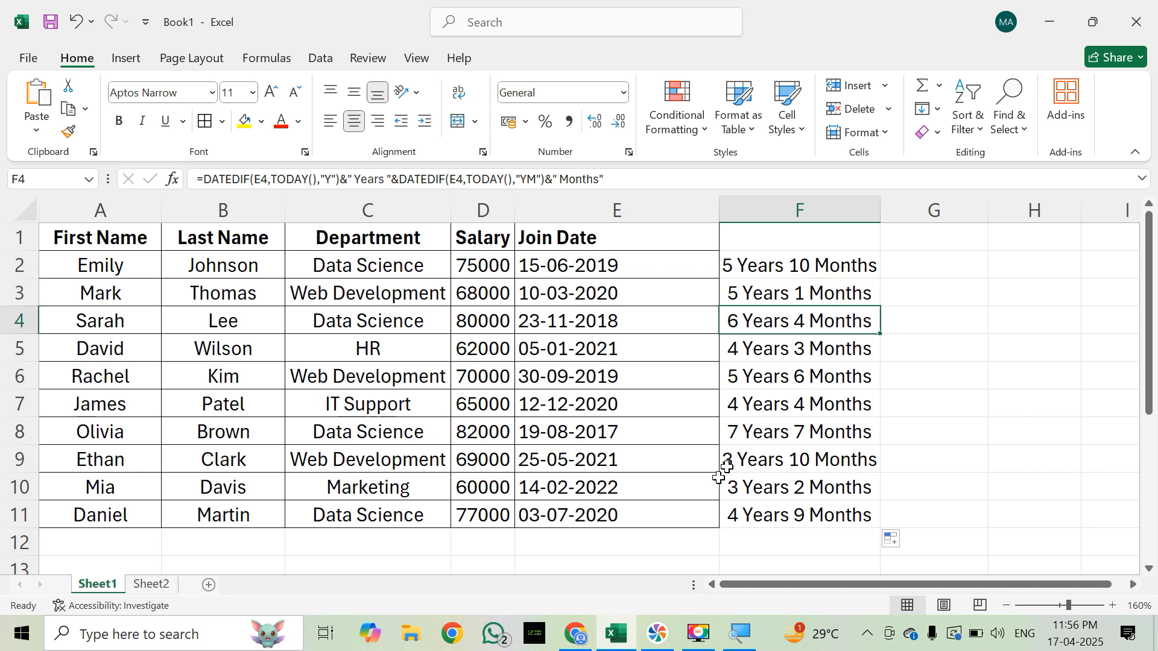
pyautogui.click(797, 439)
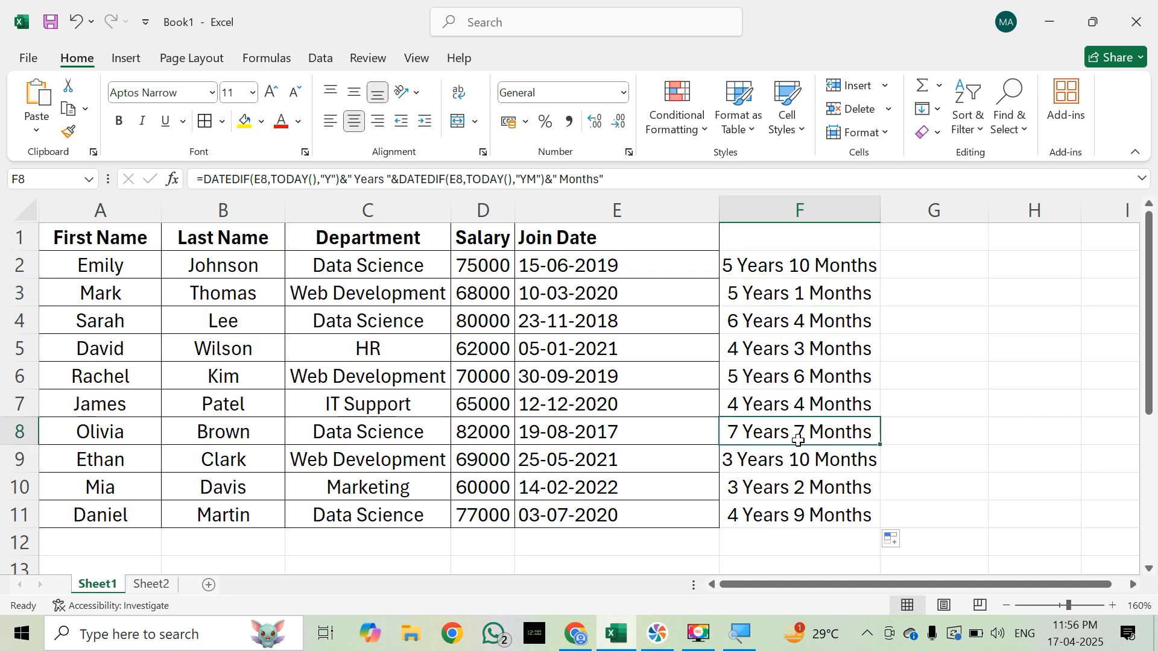
pyautogui.click(624, 428)
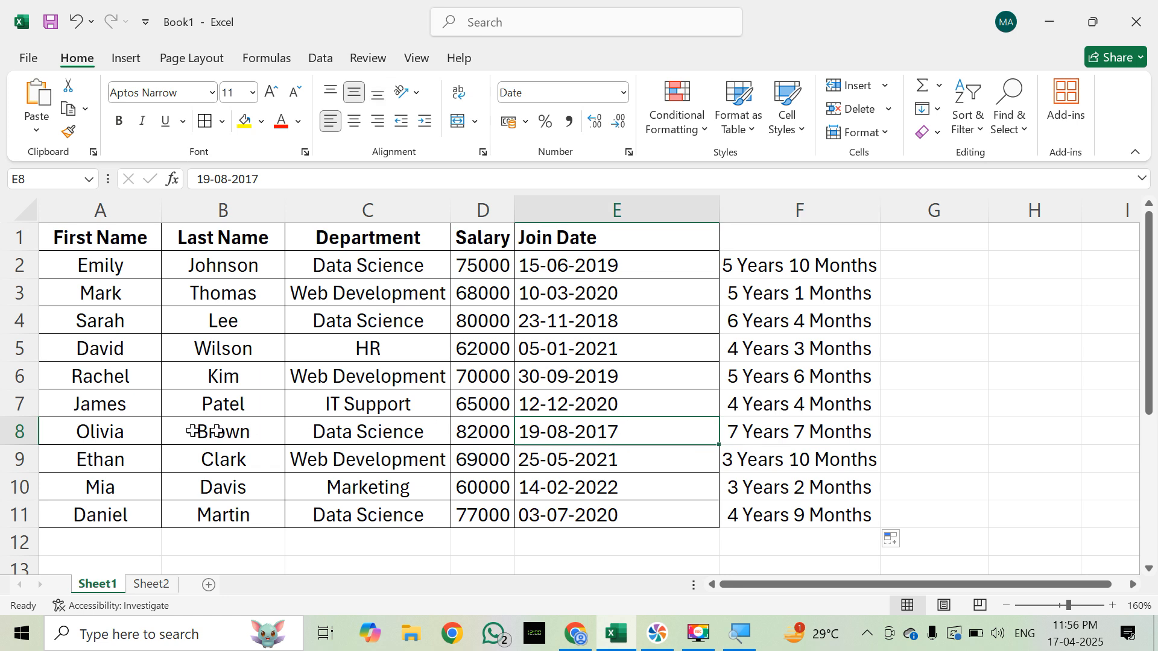
pyautogui.click(116, 433)
pyautogui.click(793, 436)
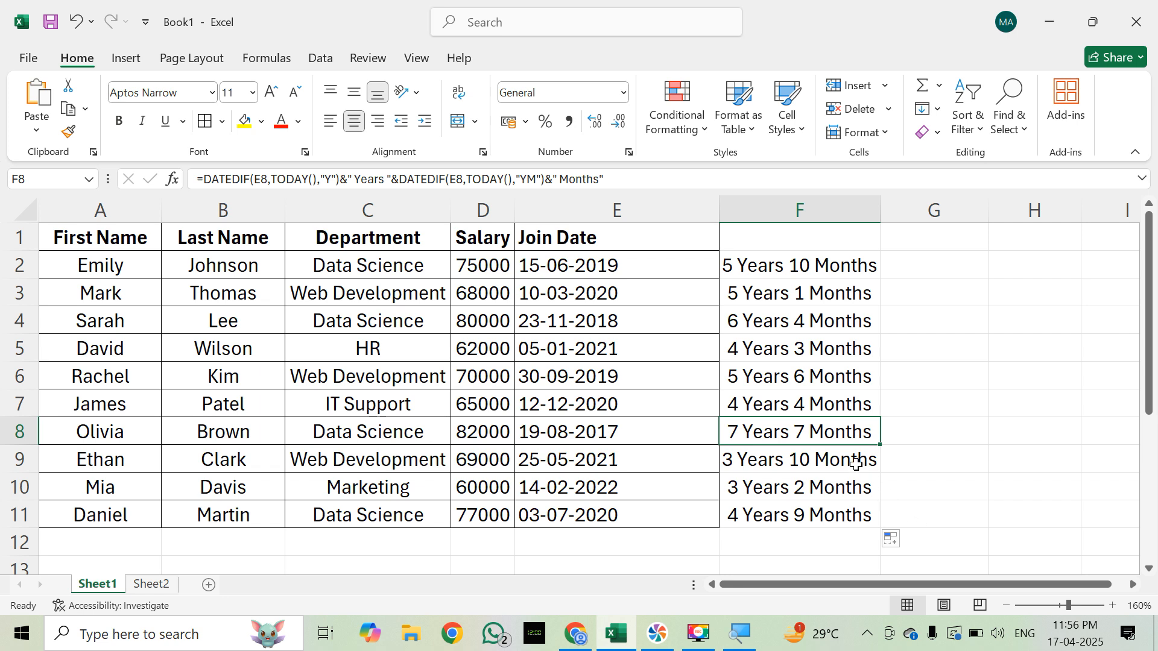
pyautogui.click(800, 277)
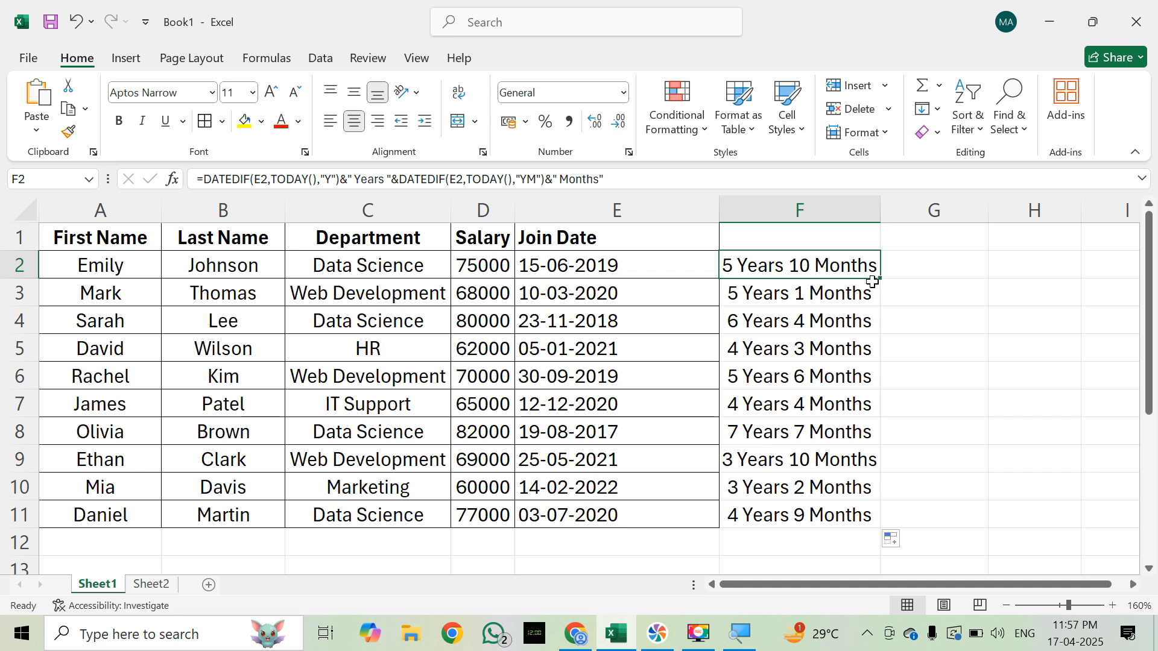
# Step: On Sheet2, compare the CONCATENATE formula in C2 with the & formula in D2
pyautogui.click(156, 584)
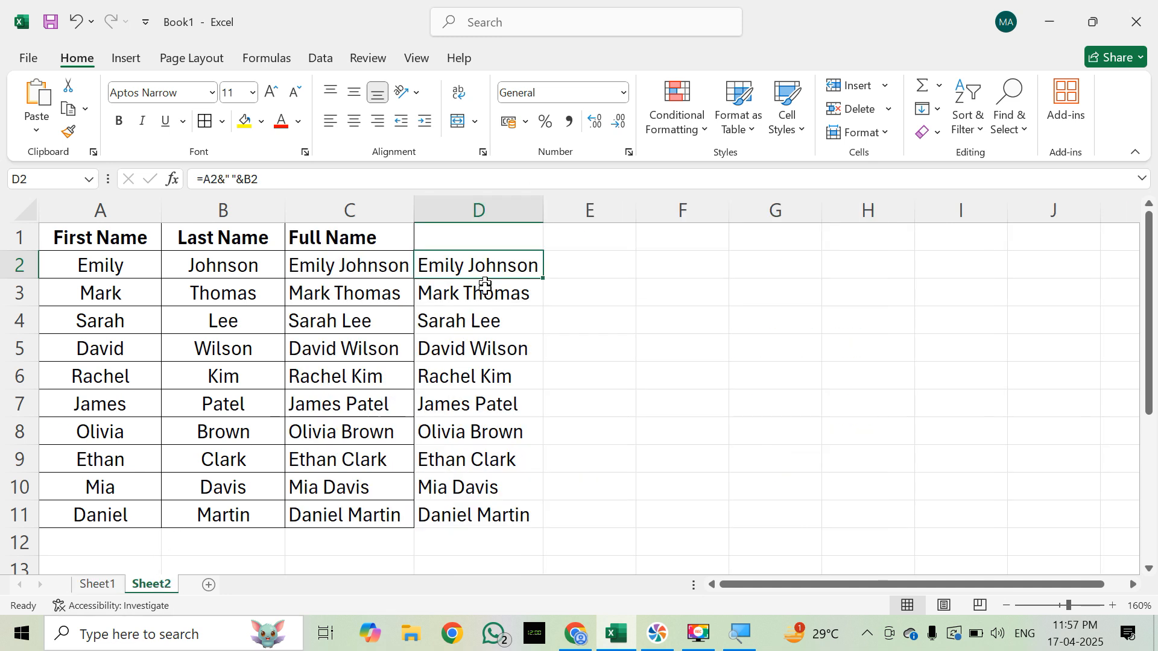
pyautogui.click(349, 270)
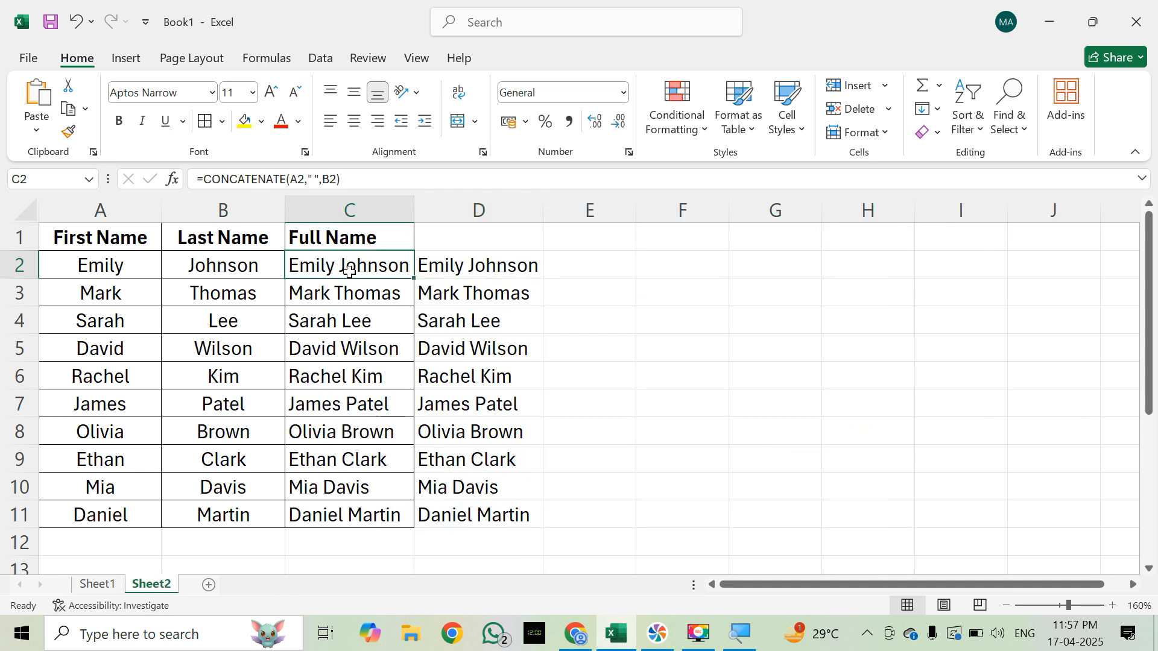
pyautogui.doubleClick(349, 271)
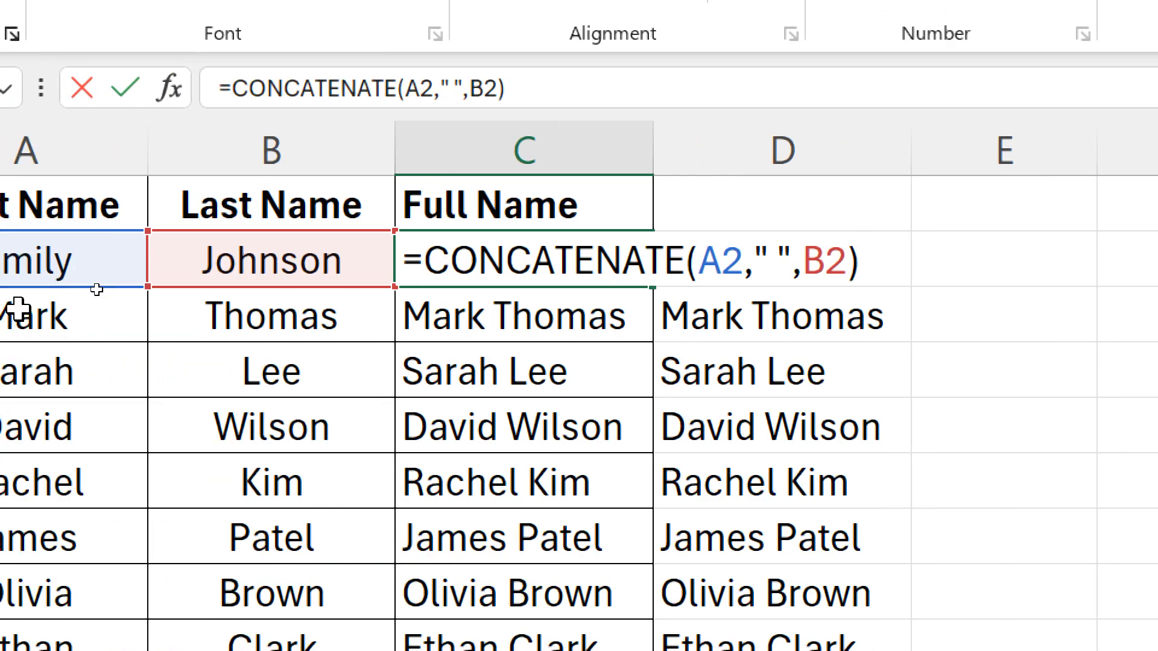
pyautogui.hotkey('ctrl', 'Return')
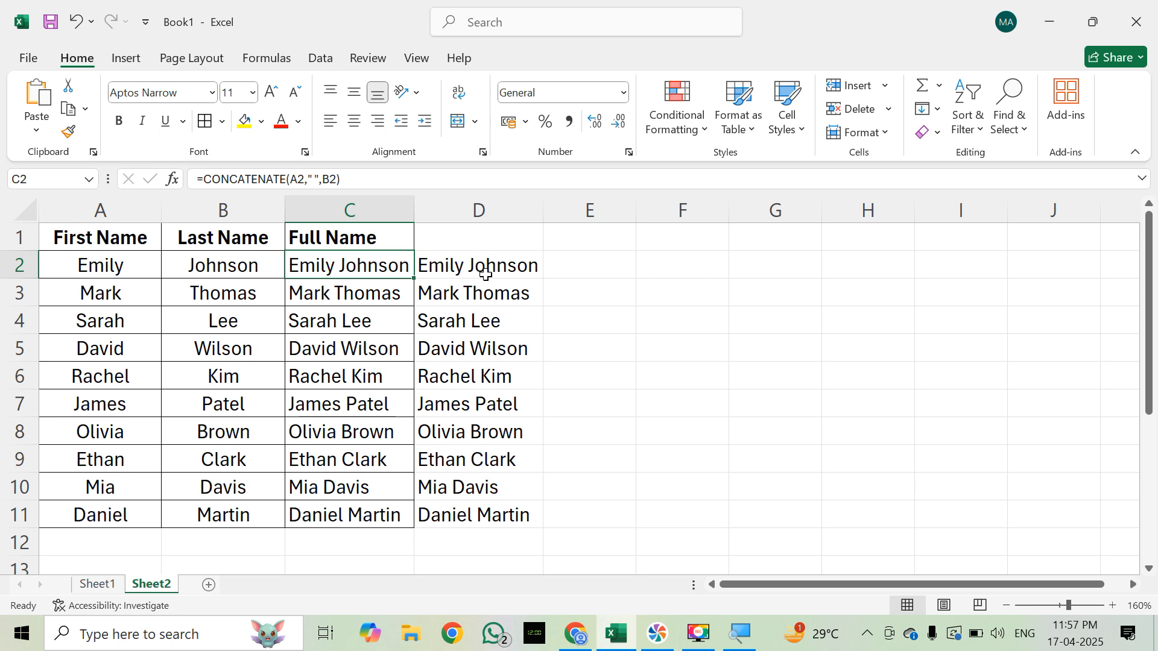
pyautogui.click(486, 274)
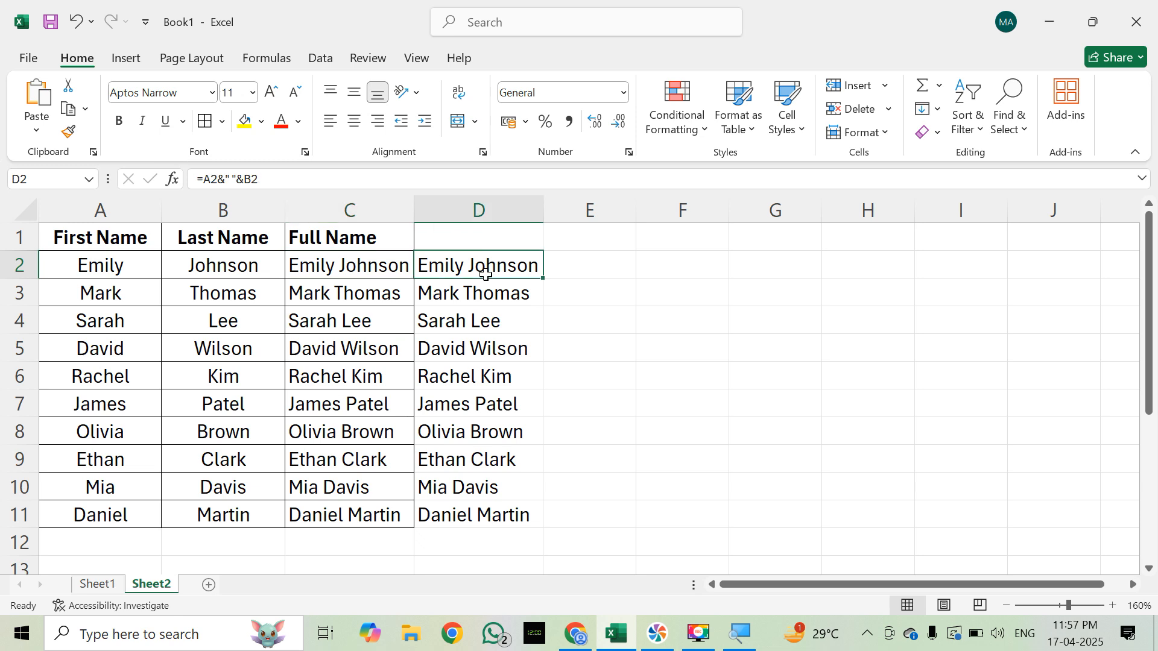
# Step: Return to Sheet1 and inspect the combined DATEDIF formulas in F3, F5 and F2, finishing on the empty cell G2
pyautogui.click(98, 585)
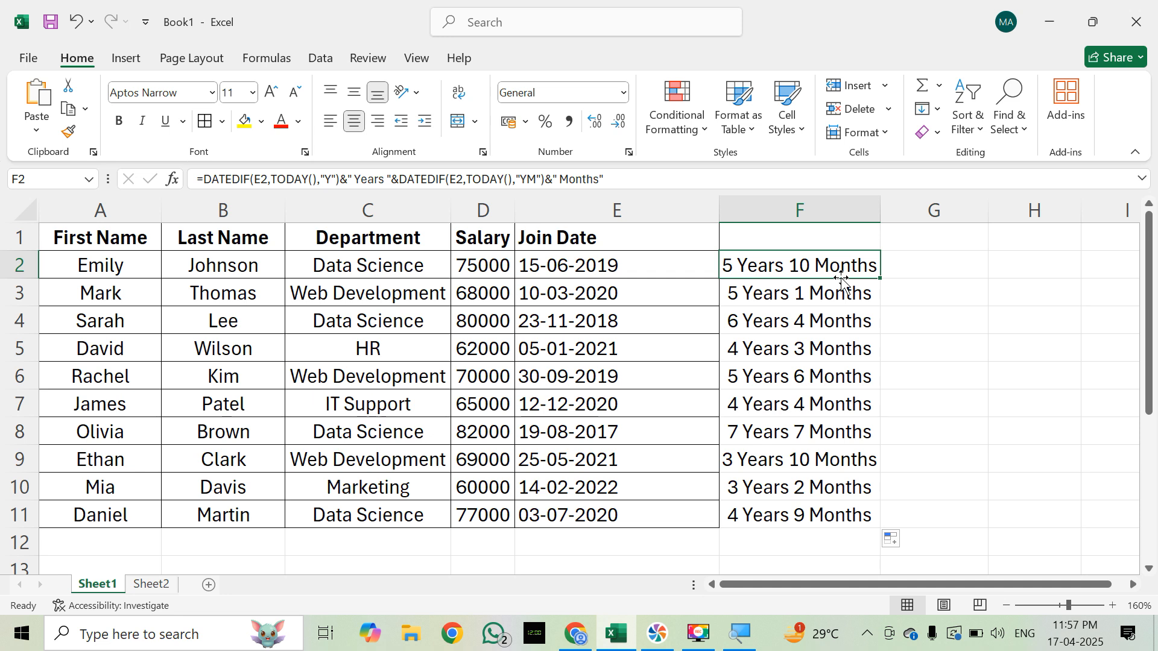
pyautogui.click(843, 297)
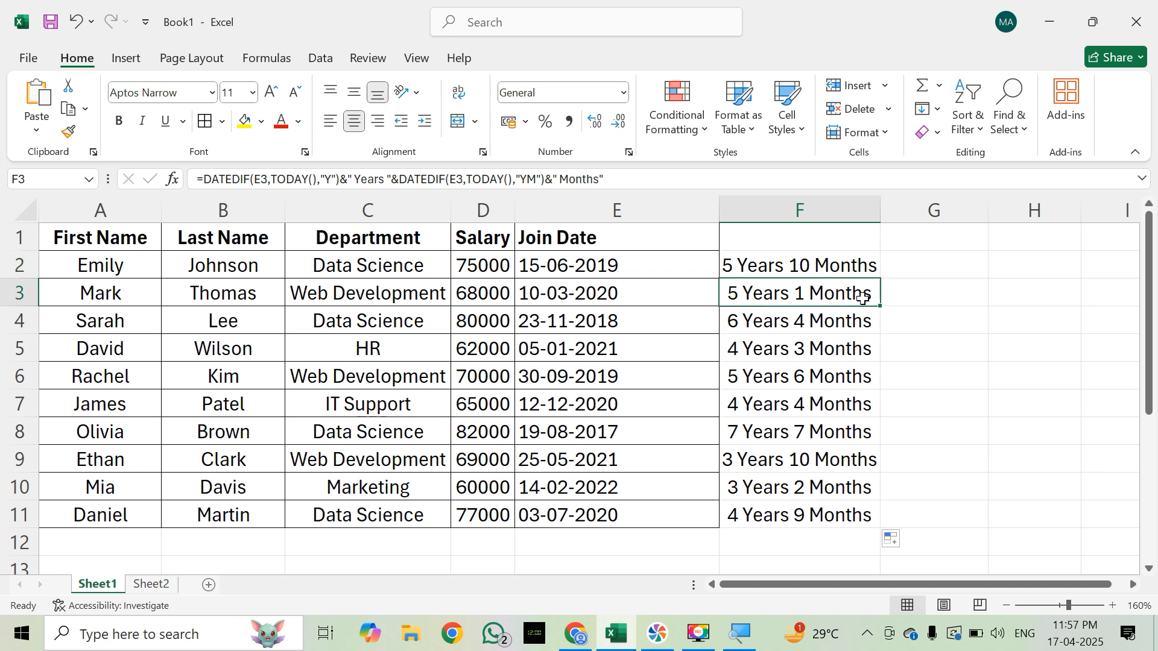
pyautogui.click(862, 343)
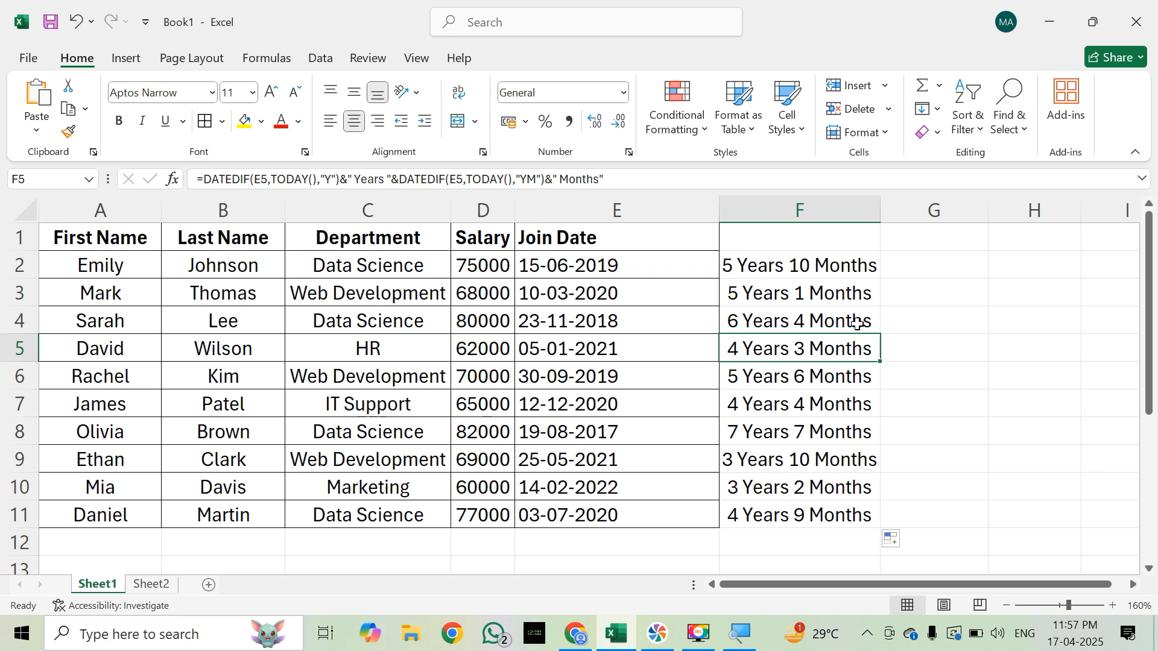
pyautogui.click(852, 290)
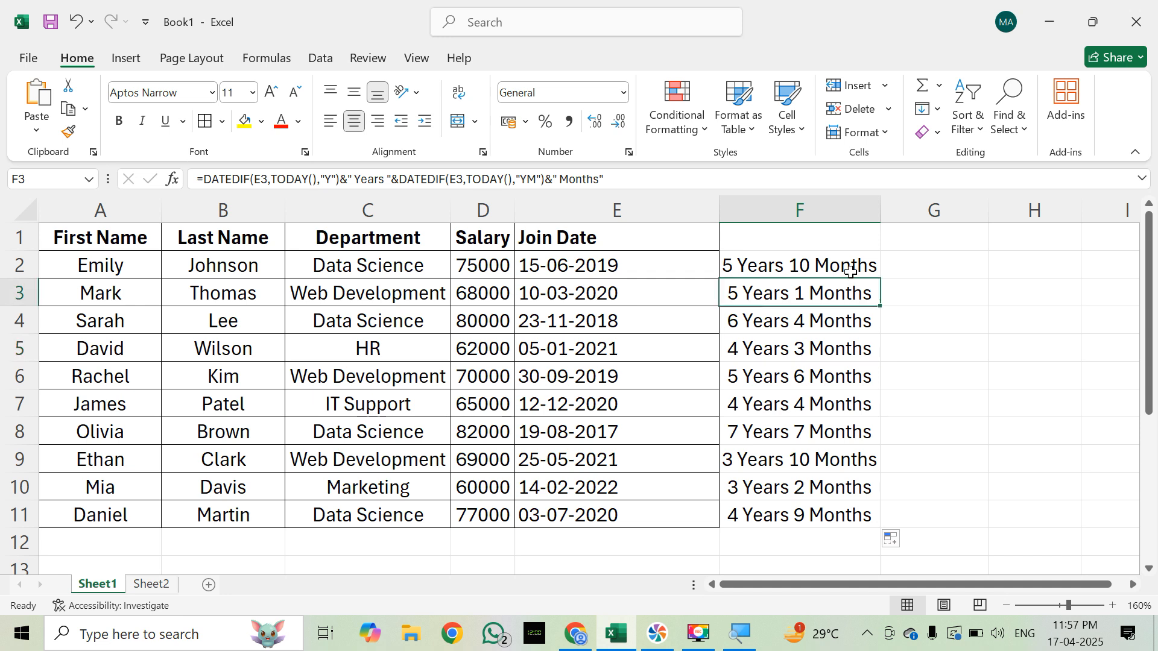
pyautogui.click(850, 270)
pyautogui.click(921, 268)
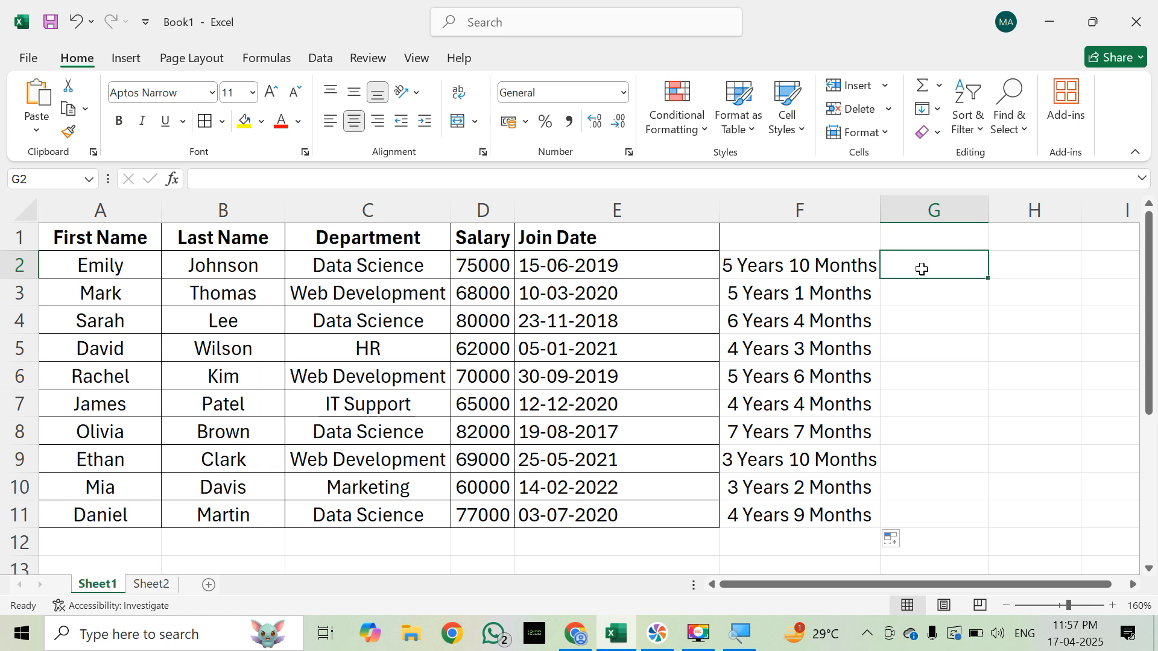